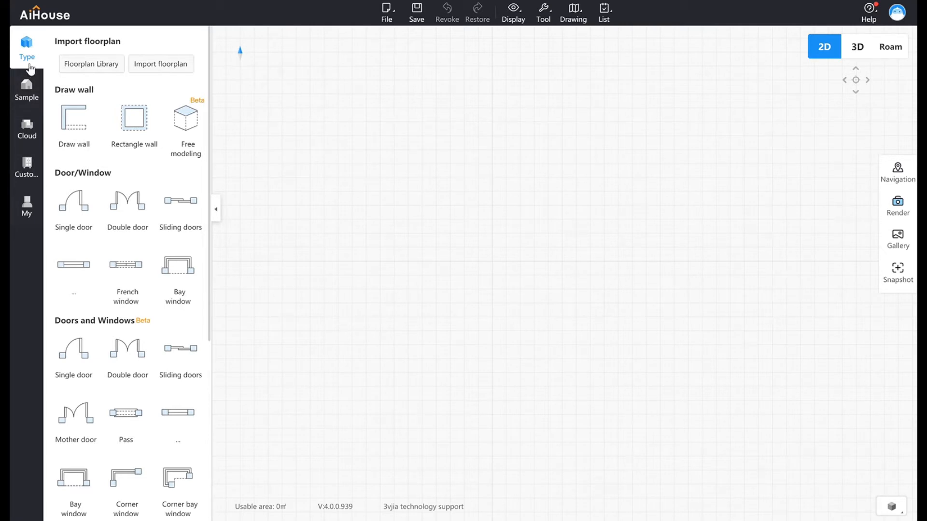
Open the first Johor Bahru floorplan from the Floorplan Library and process it with Smart Recognition.
mouse_move(209, 170)
mouse_down()
mouse_move(221, 327)
mouse_move(225, 163)
mouse_up()
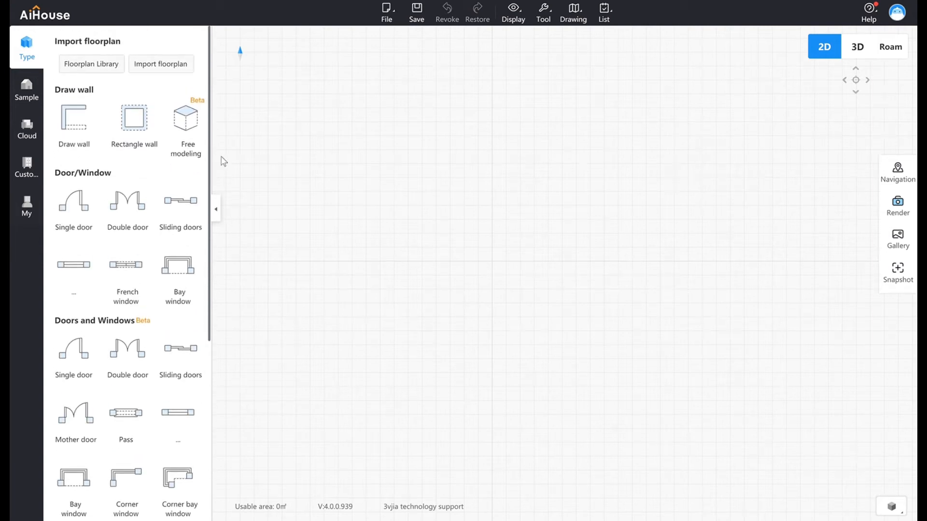
click(108, 71)
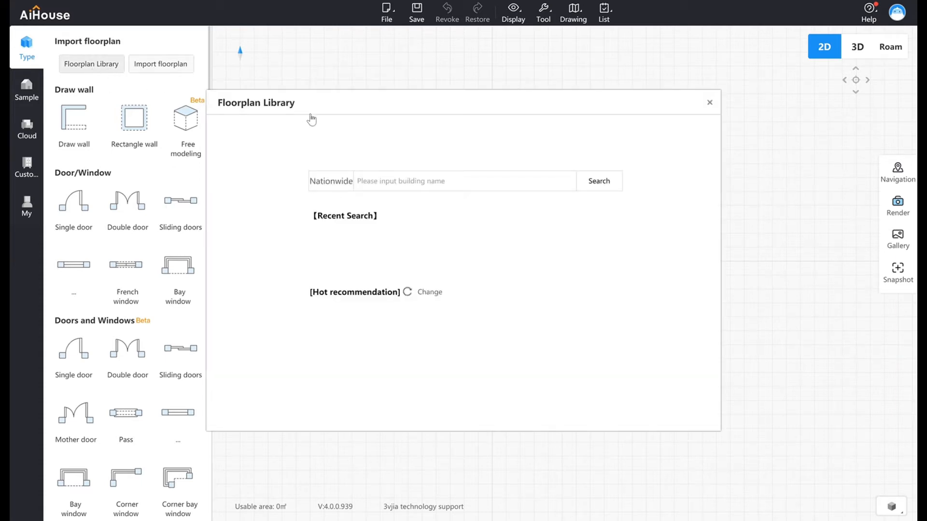
drag(320, 107, 425, 85)
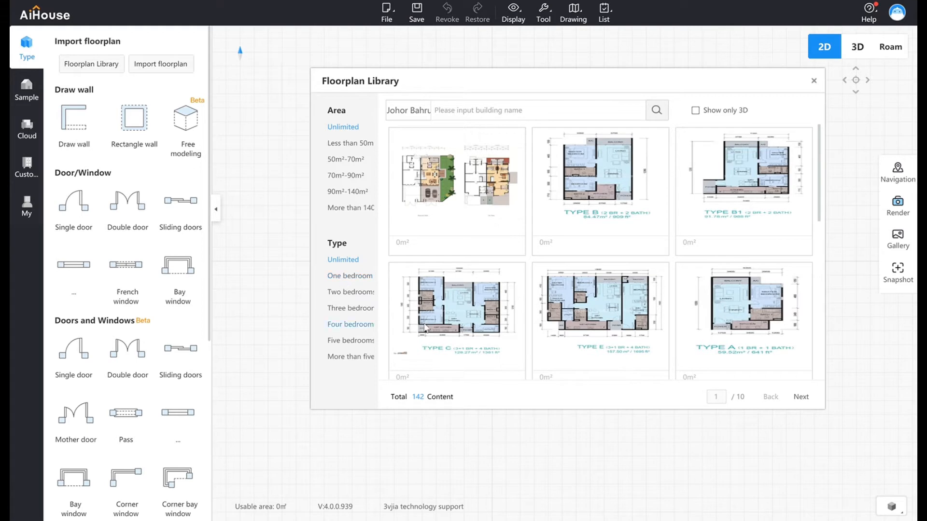
mouse_move(592, 351)
mouse_move(499, 221)
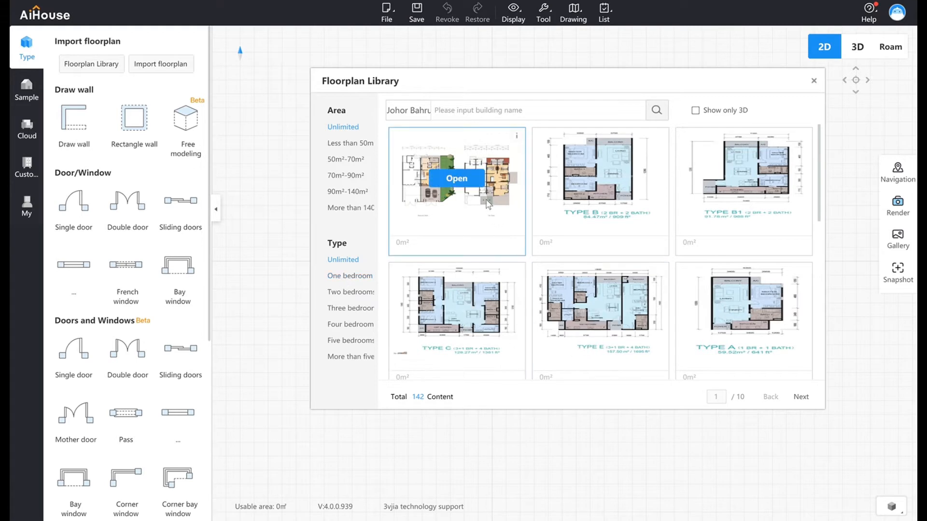
click(467, 183)
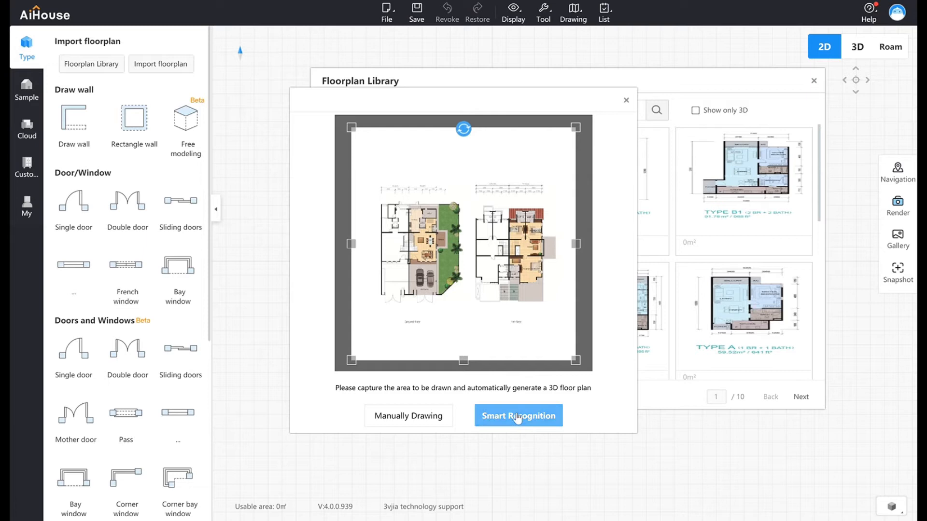
click(518, 419)
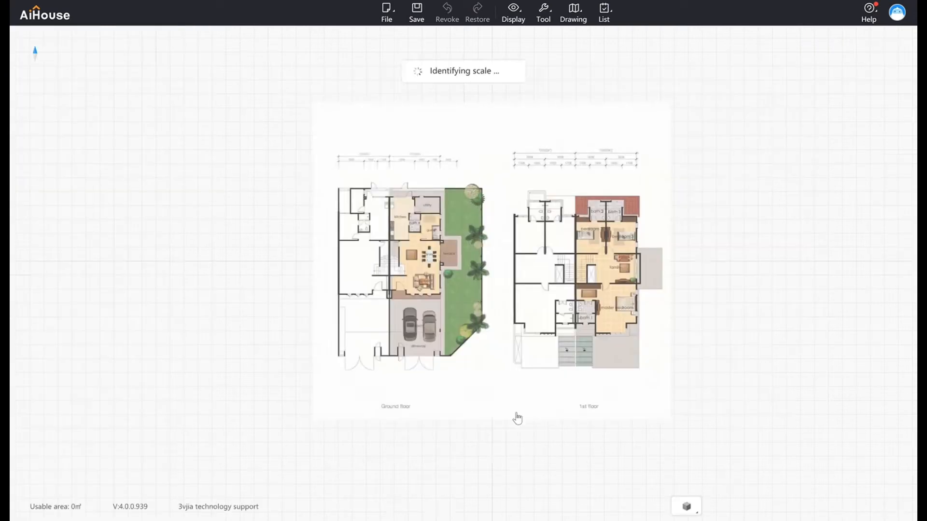
Calibrate the floorplan image by placing the ruler along the 1st floor plan's lower edge and entering its true length.
drag(525, 286, 588, 372)
drag(588, 372, 623, 362)
double_click(551, 344)
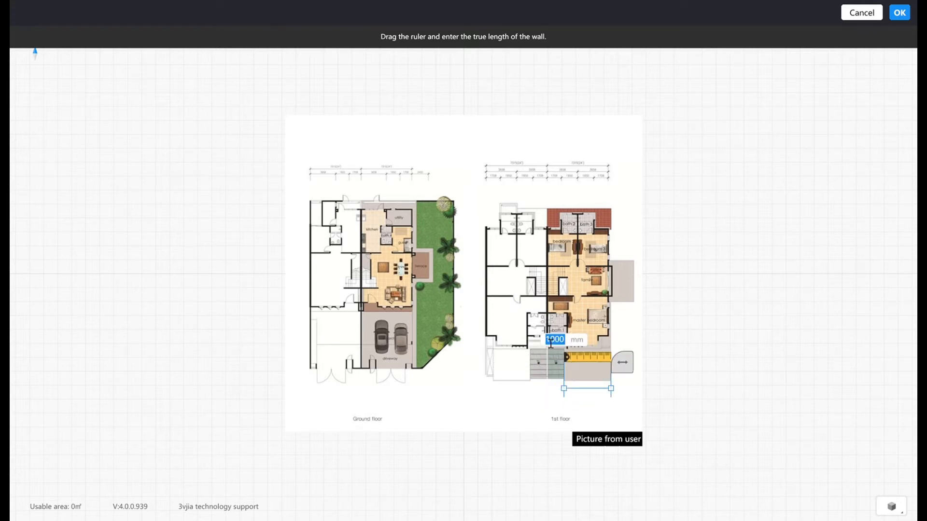
text(3)
key(Return)
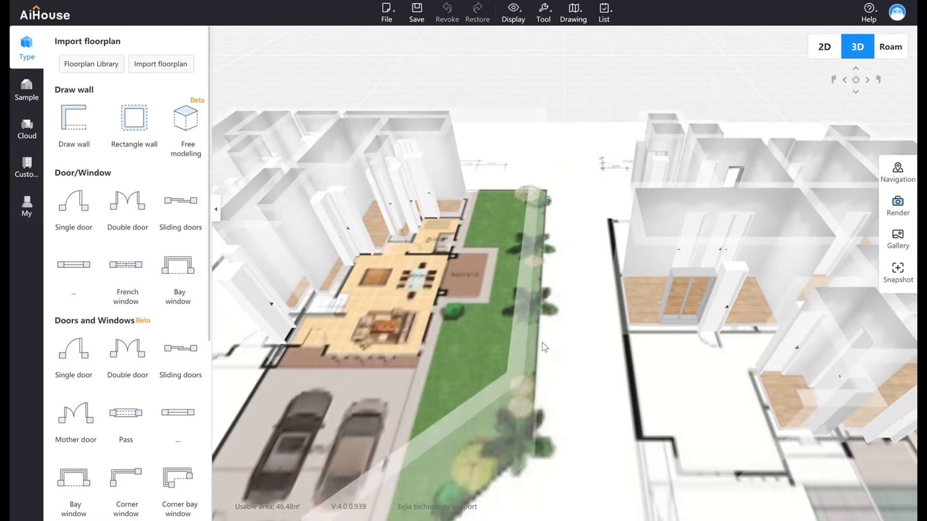
Examine the walls generated from the floorplan in 3D and in the 2D plan.
scroll(542, 342, down, 5)
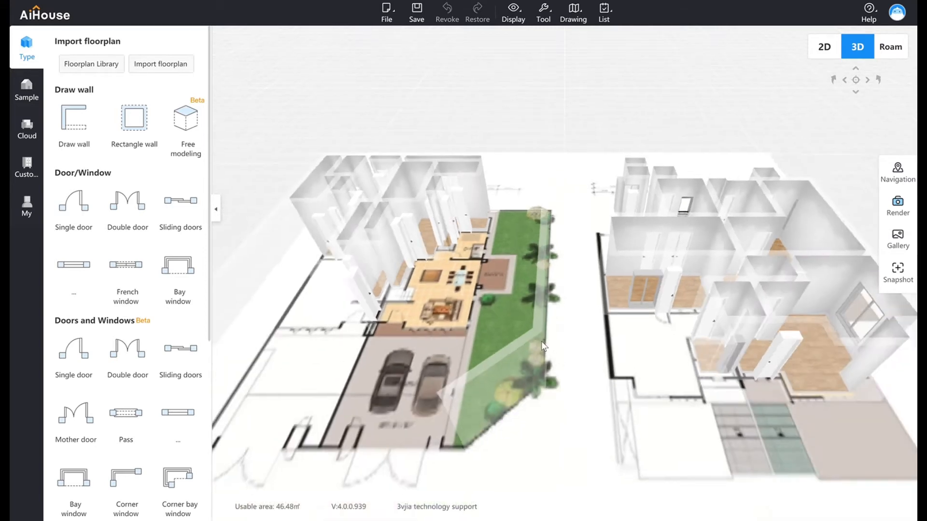
click(827, 54)
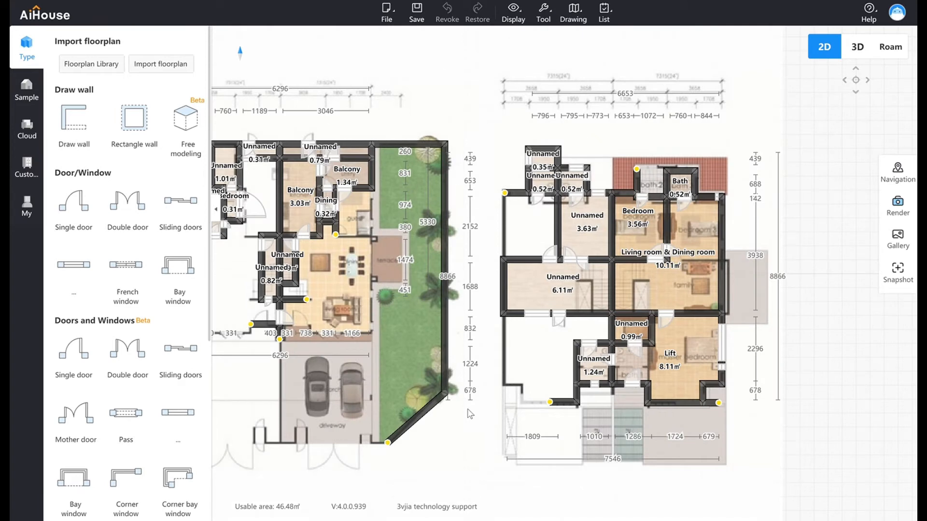
drag(475, 276, 543, 273)
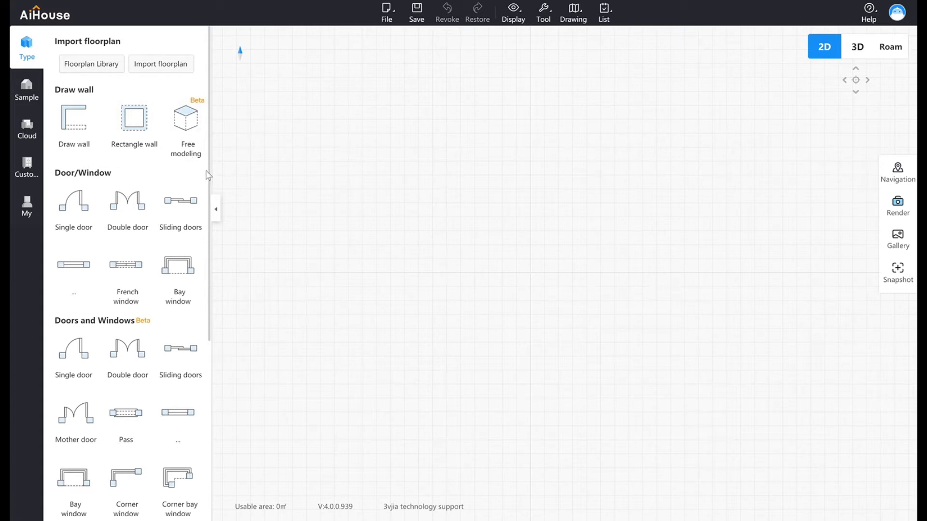
Draw a closed rectangular room with four 240 mm centerline walls, about 3480 by 3860 mm inside.
scroll(211, 184, down, 1)
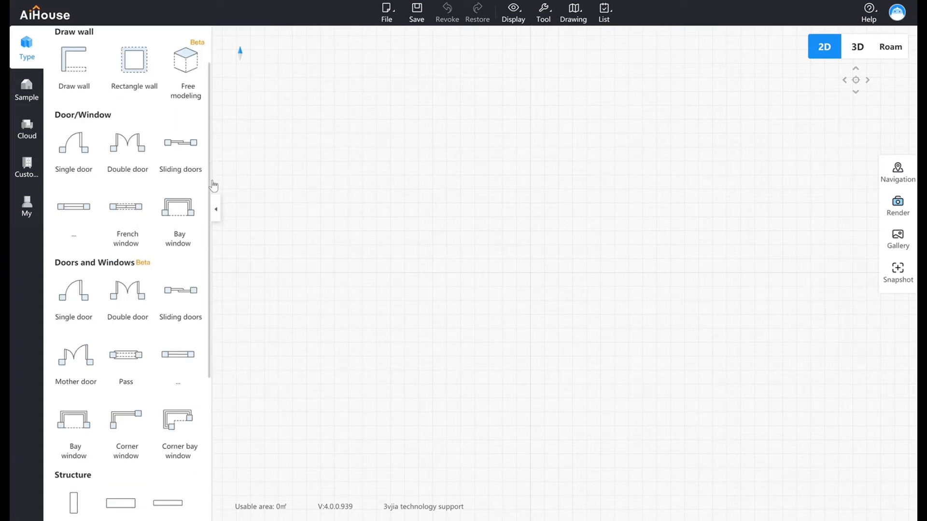
click(82, 77)
click(363, 306)
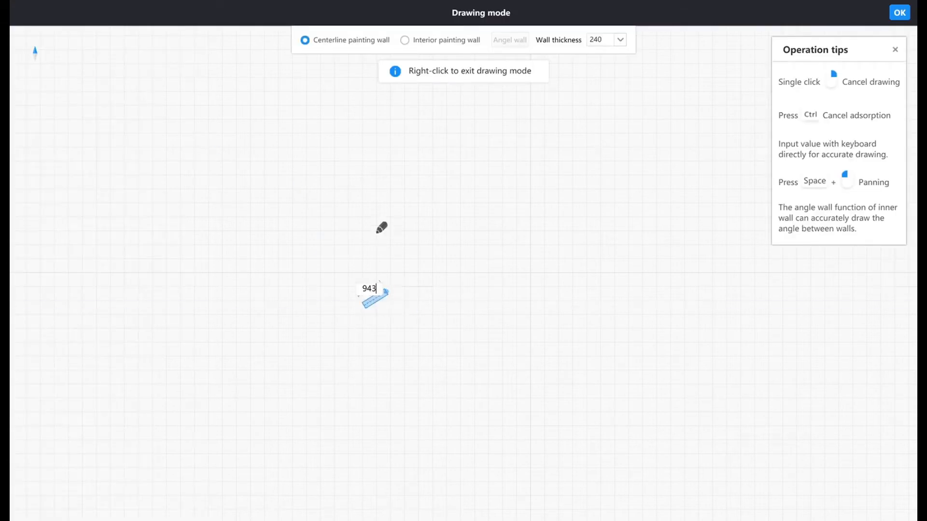
click(364, 192)
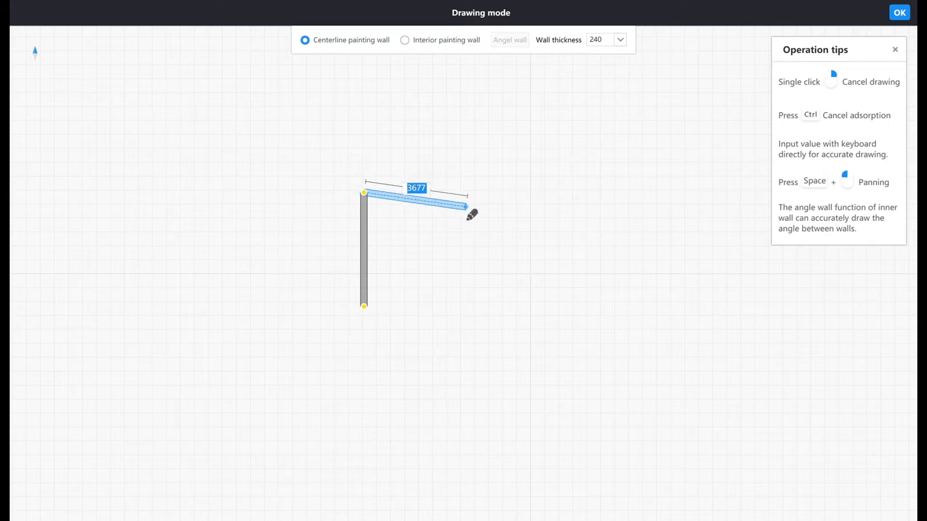
click(468, 193)
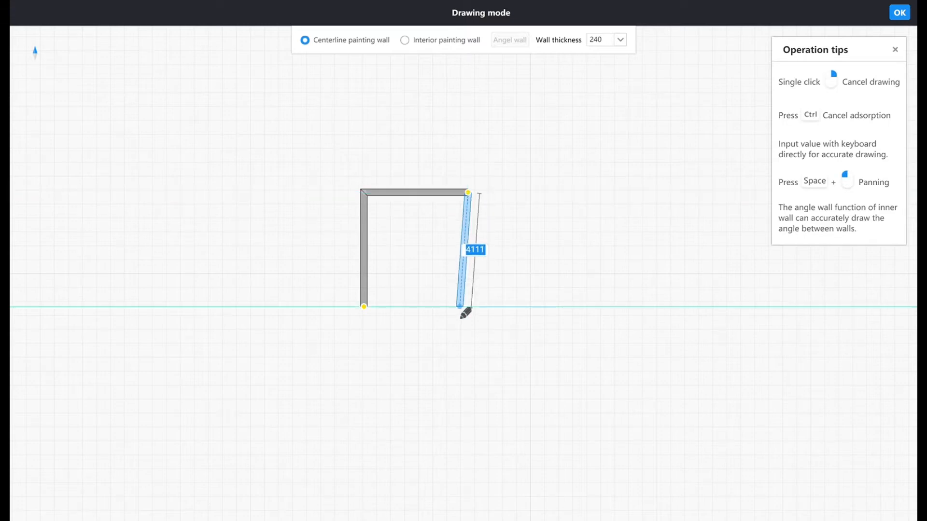
click(465, 311)
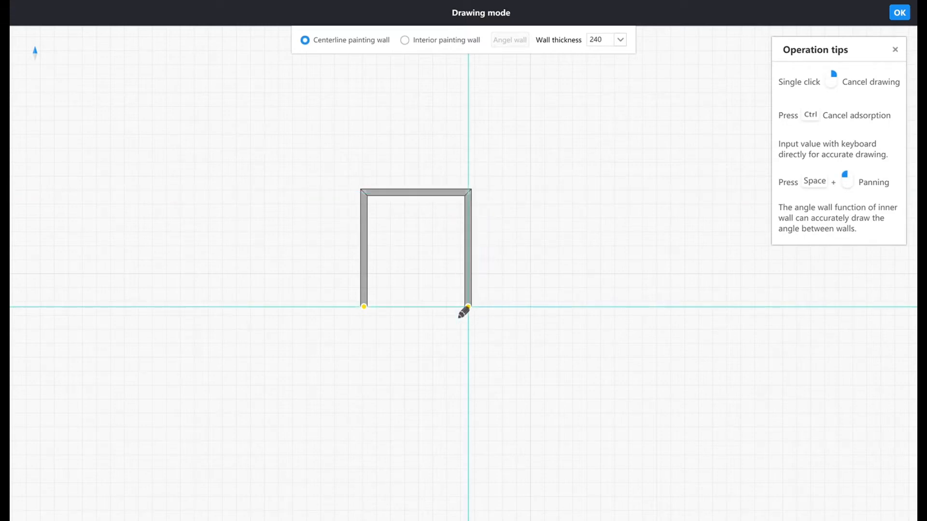
click(368, 310)
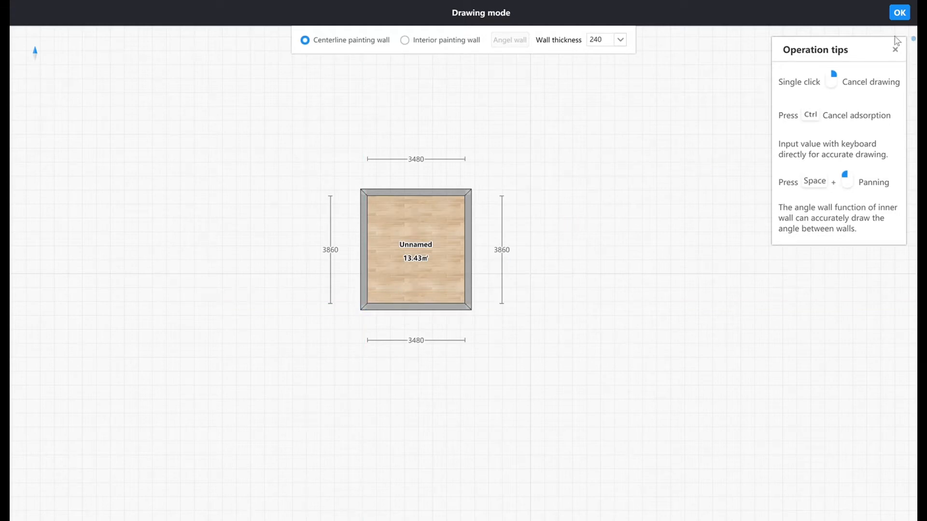
click(900, 12)
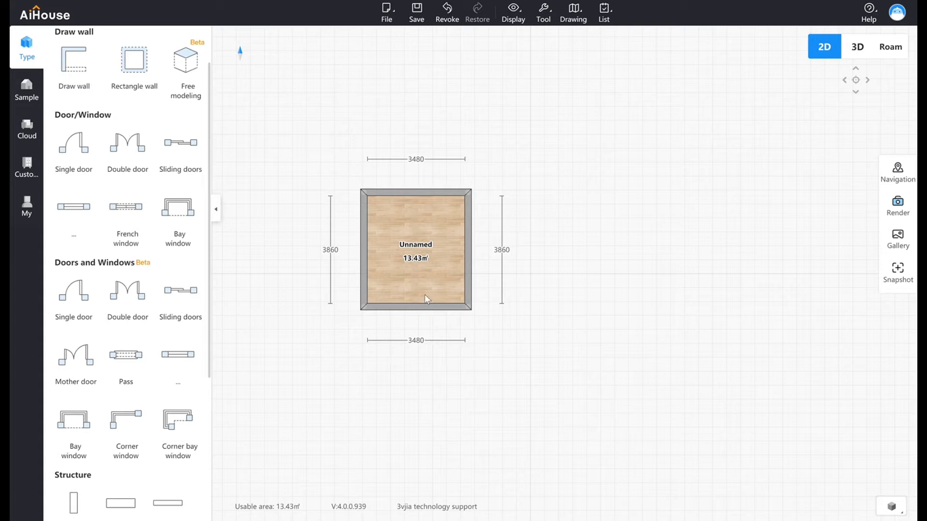
Add a second room with Rectangle wall, about 3820 by 3640 mm inside, diagonally off the first room's upper-left corner.
click(134, 61)
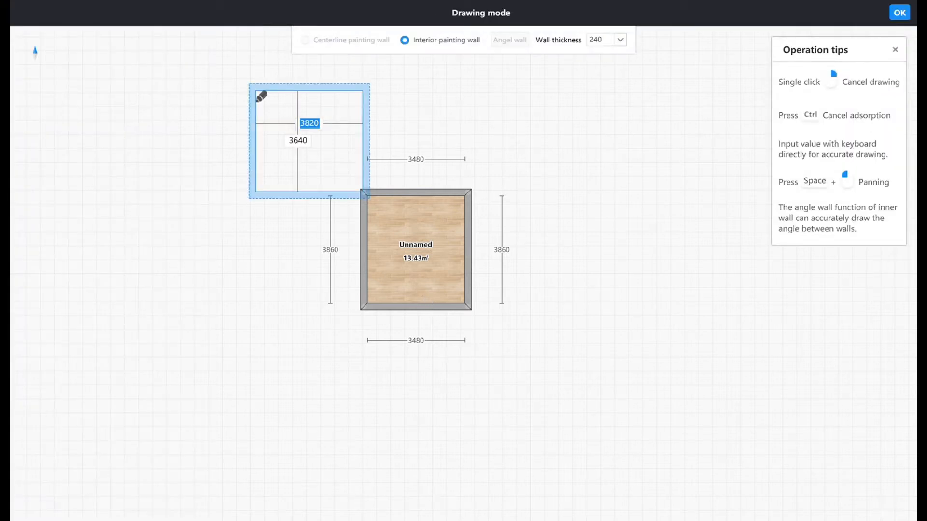
click(256, 91)
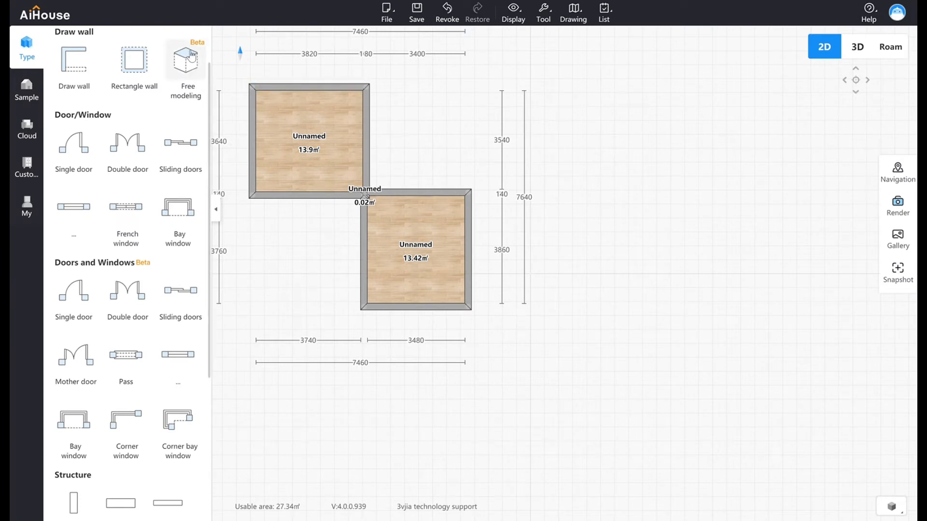
Enter Free modeling with the Full space option chosen so that all rooms are included.
click(195, 83)
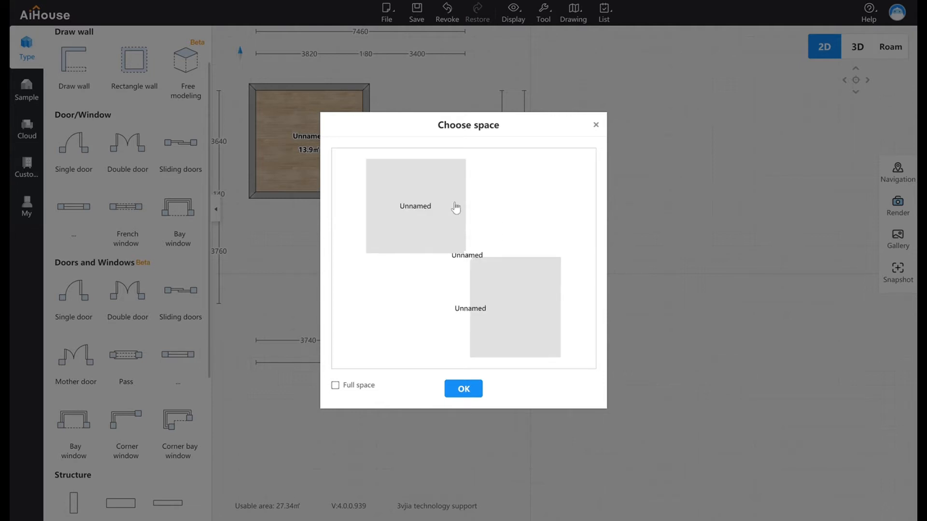
click(335, 385)
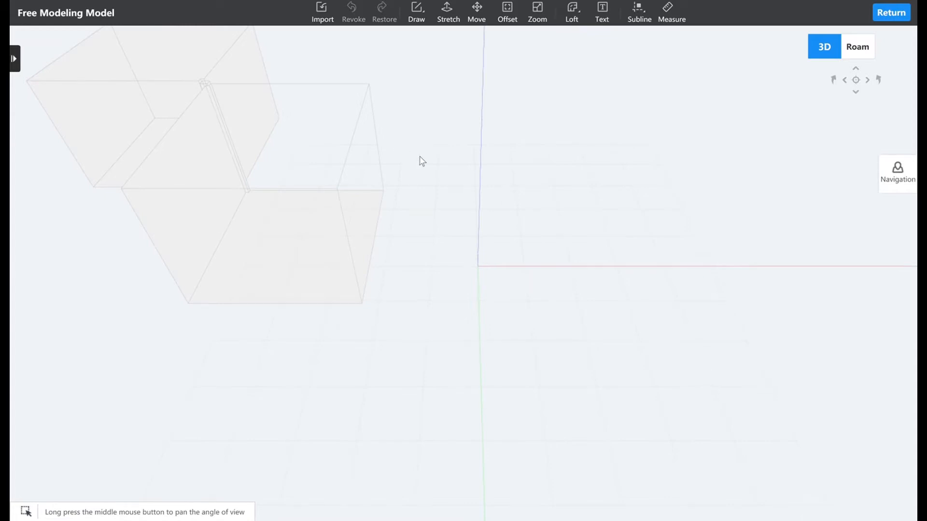
drag(393, 141, 505, 220)
middle_drag(298, 118, 381, 180)
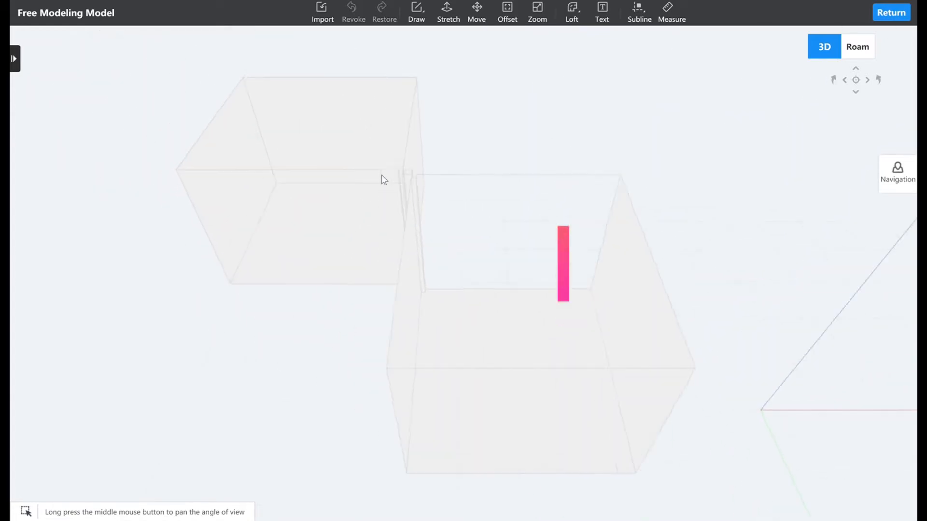
Draw a closed triangle of lines on the nearer room's top corners, with a diagonal of about 5197 mm and a front side of 3480 mm.
scroll(381, 175, down, 5)
right_drag(444, 177, 492, 170)
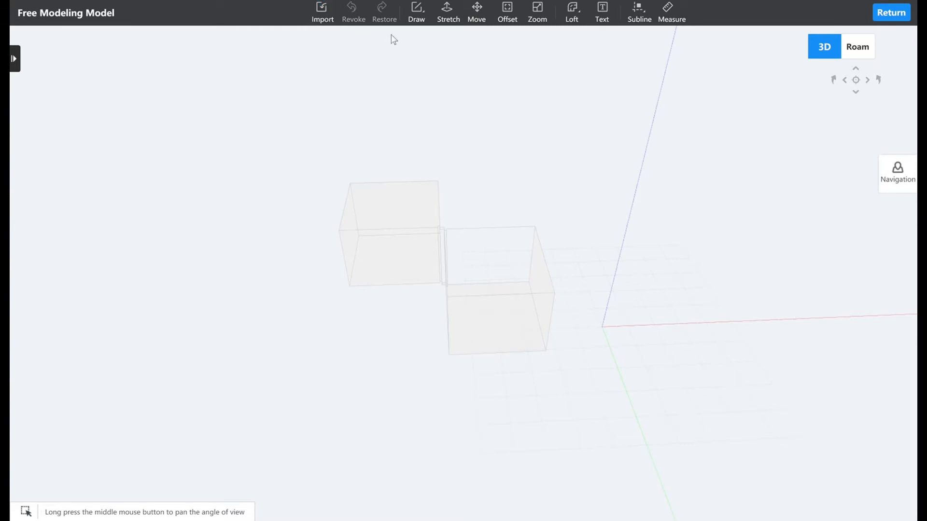
click(416, 22)
click(421, 42)
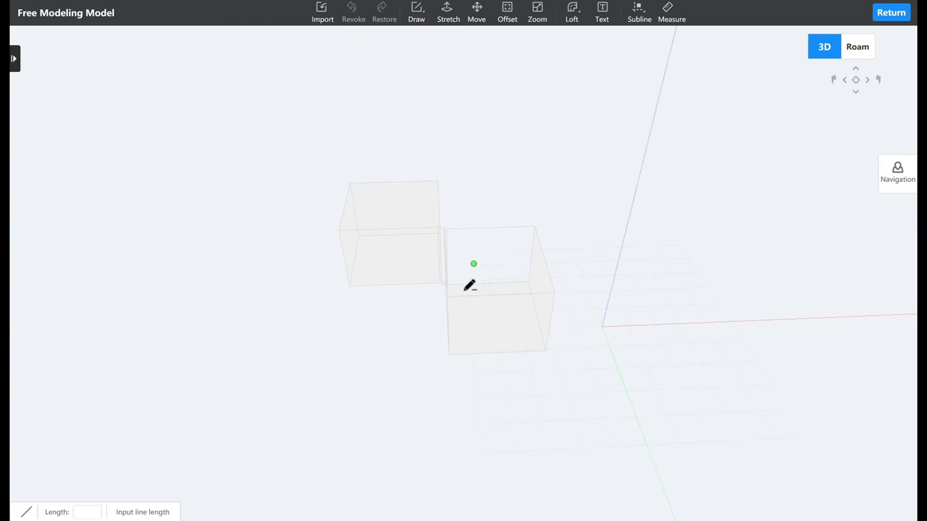
click(449, 297)
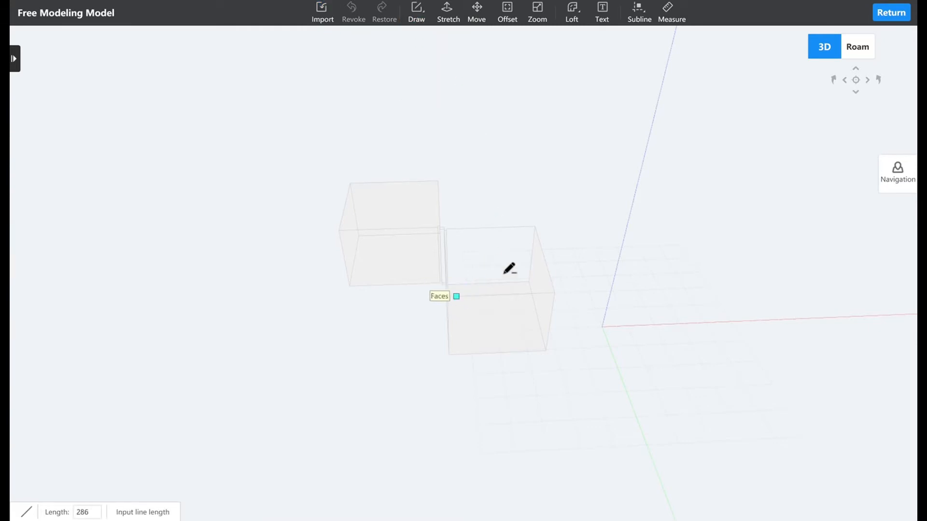
click(541, 236)
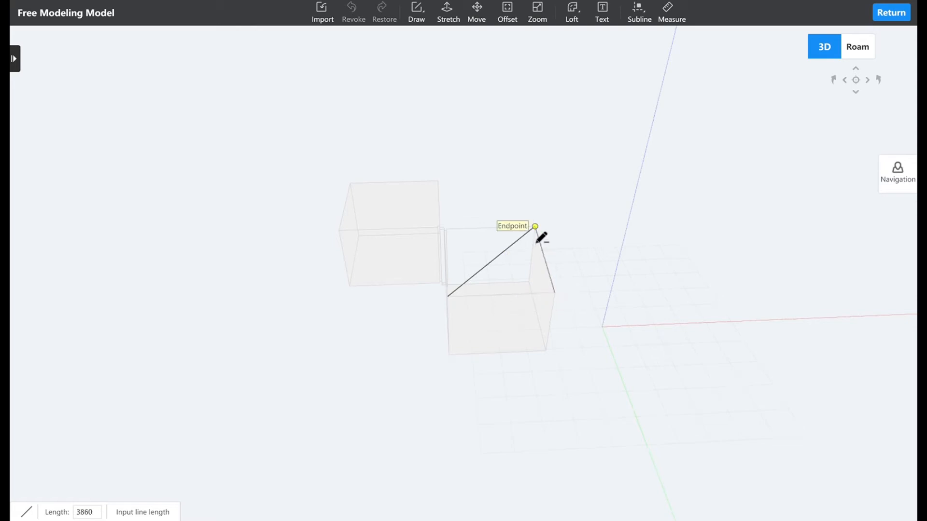
click(454, 303)
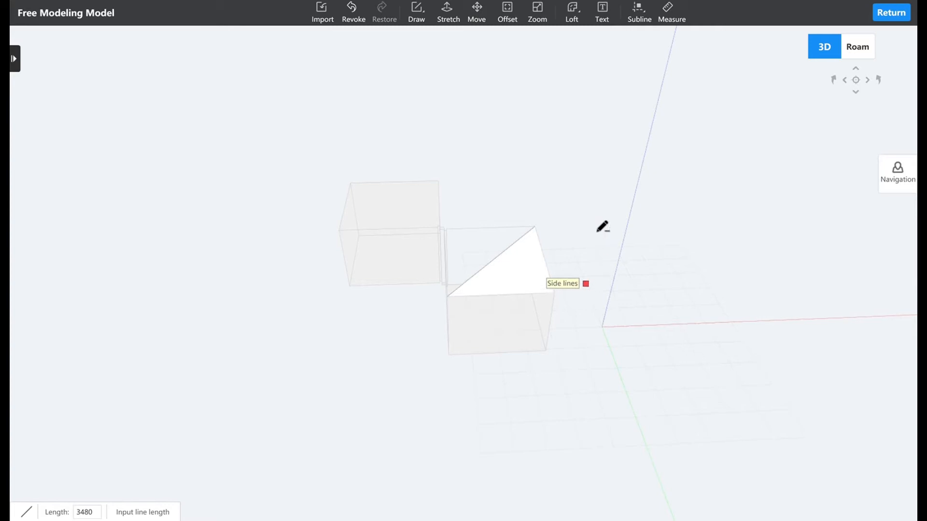
Stretch the triangular face upward about 3507 mm into a solid prism.
click(453, 18)
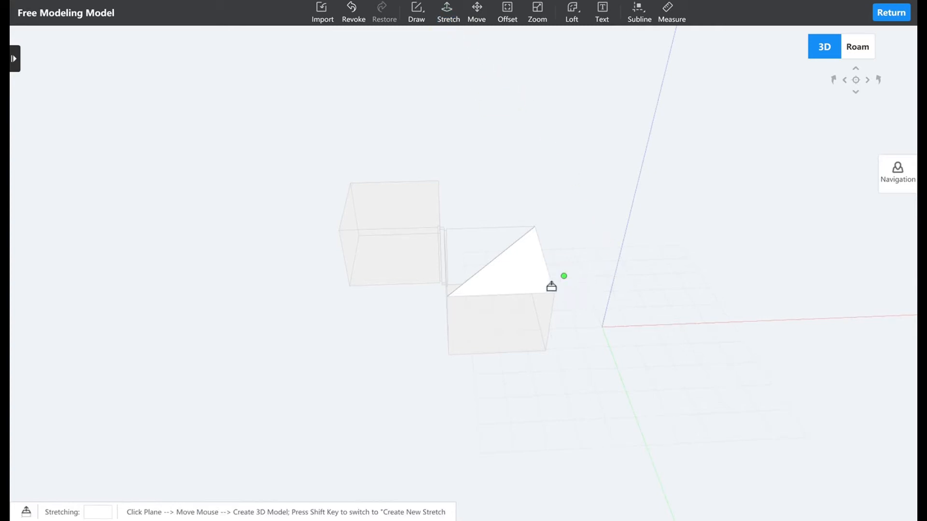
click(538, 271)
click(543, 192)
middle_drag(546, 288, 581, 147)
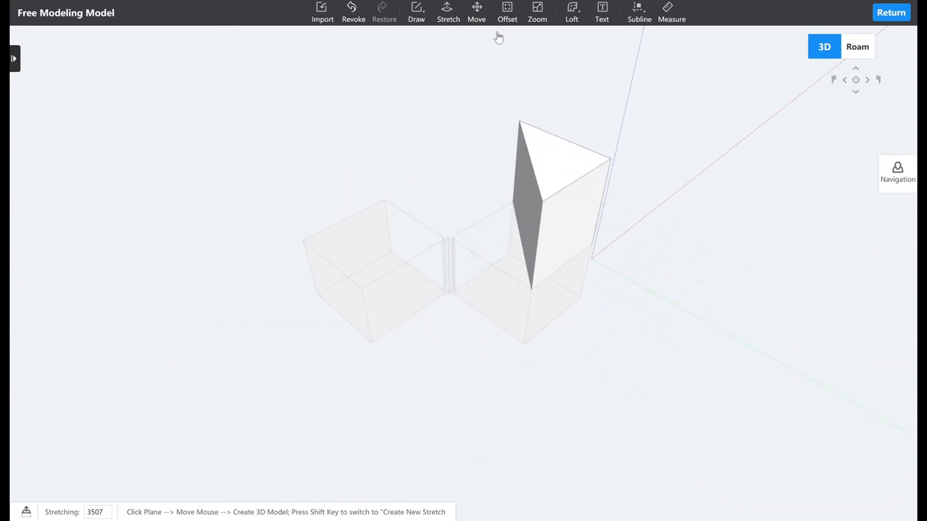
Move the prism's top face about 5444 mm sideways and down so that the solid becomes slanted.
click(477, 12)
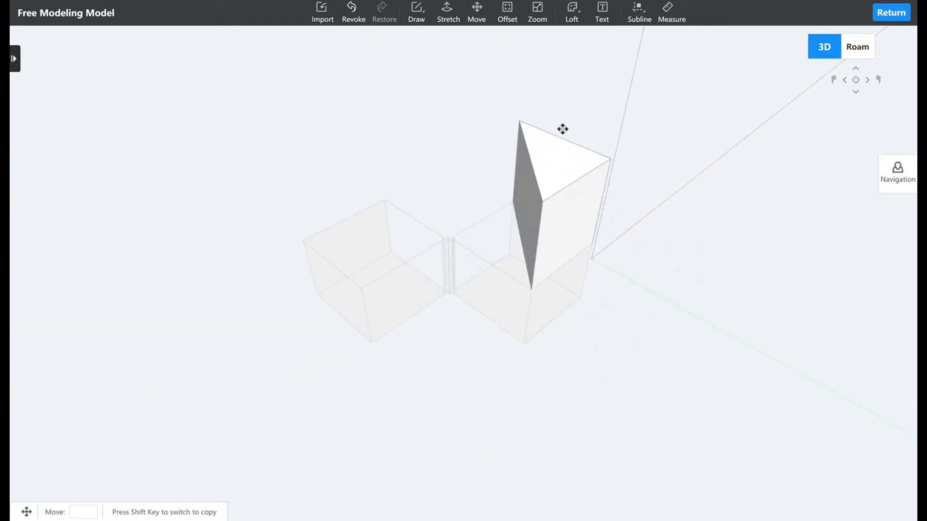
click(572, 167)
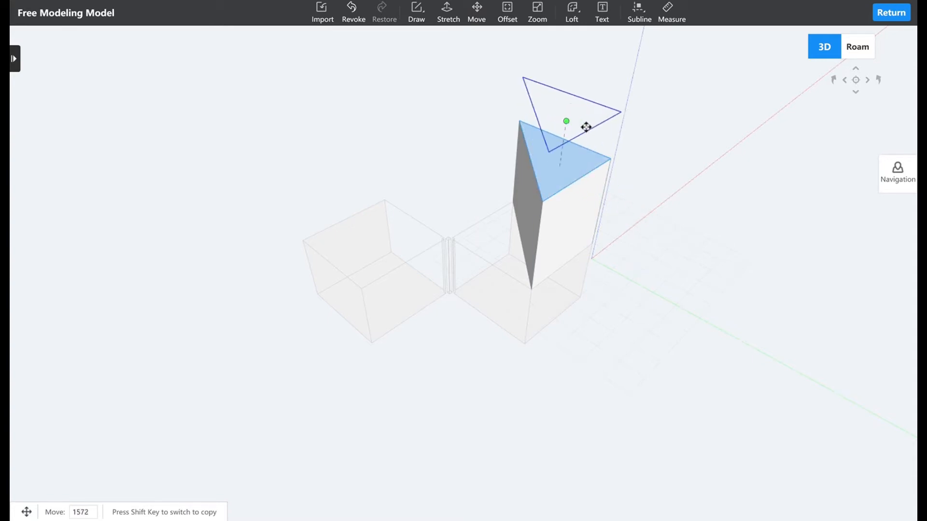
click(745, 267)
middle_drag(708, 303, 632, 209)
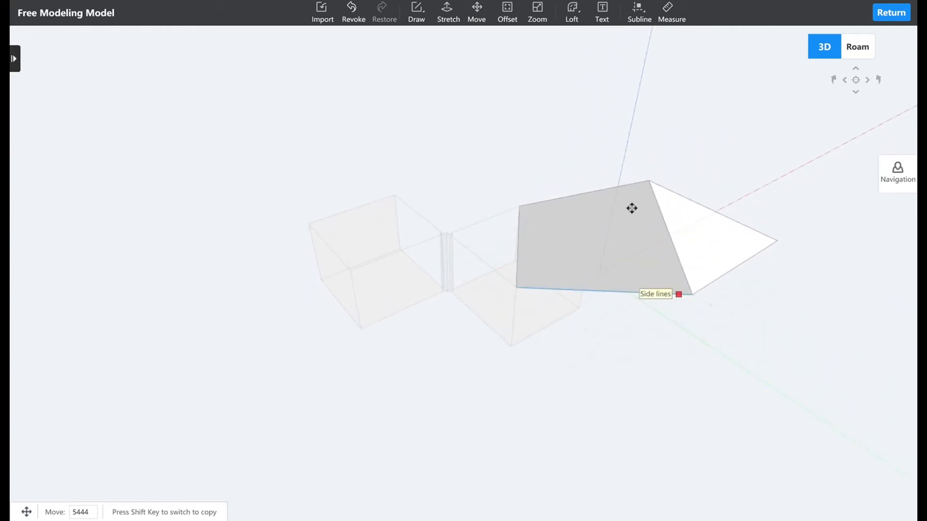
Offset the outline of the slanted solid's large gray side face.
click(513, 22)
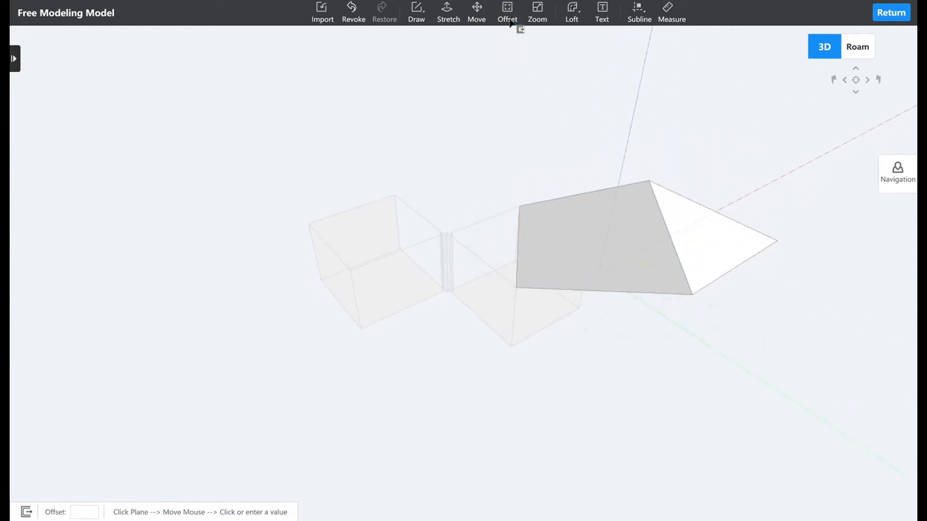
click(605, 256)
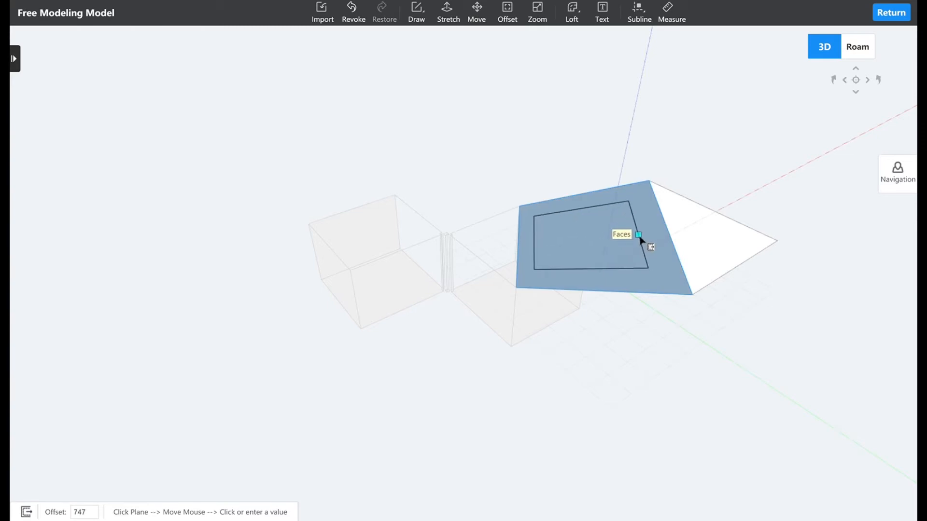
click(726, 233)
Scale the large side face with the Zoom tool, using a scaling value of about 855.
middle_drag(778, 279, 732, 306)
click(537, 15)
click(647, 262)
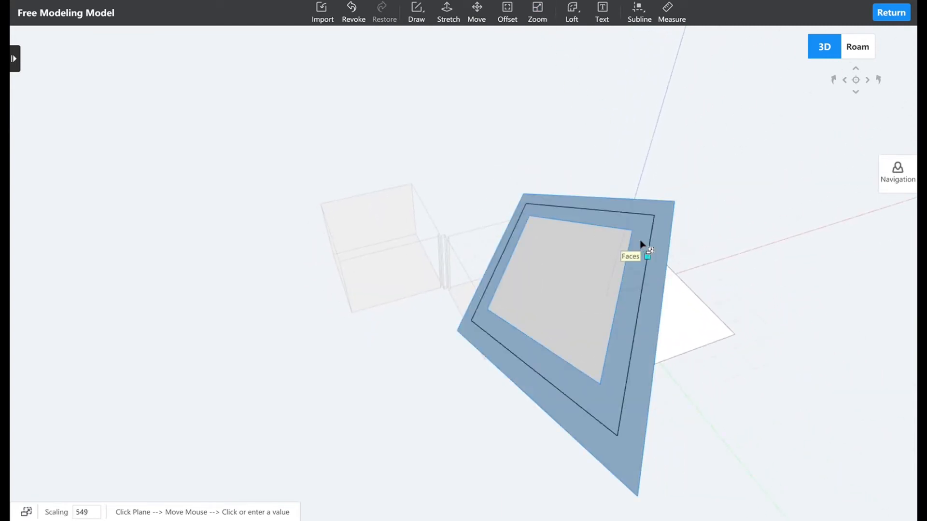
click(615, 226)
middle_drag(612, 223, 761, 293)
Try a path stakeout loft along the large face's long side edge, with a path length of about 9267 mm.
click(576, 22)
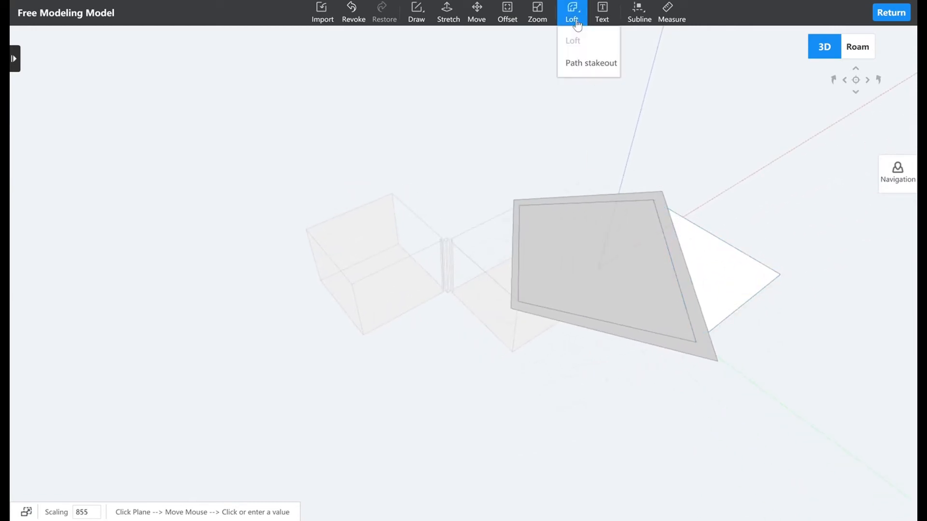
click(592, 63)
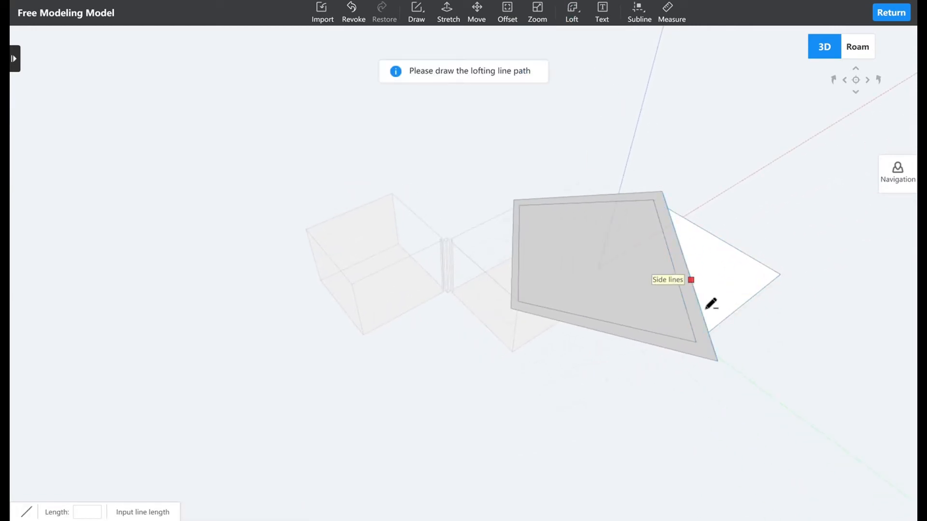
click(718, 361)
click(696, 341)
right_click(757, 397)
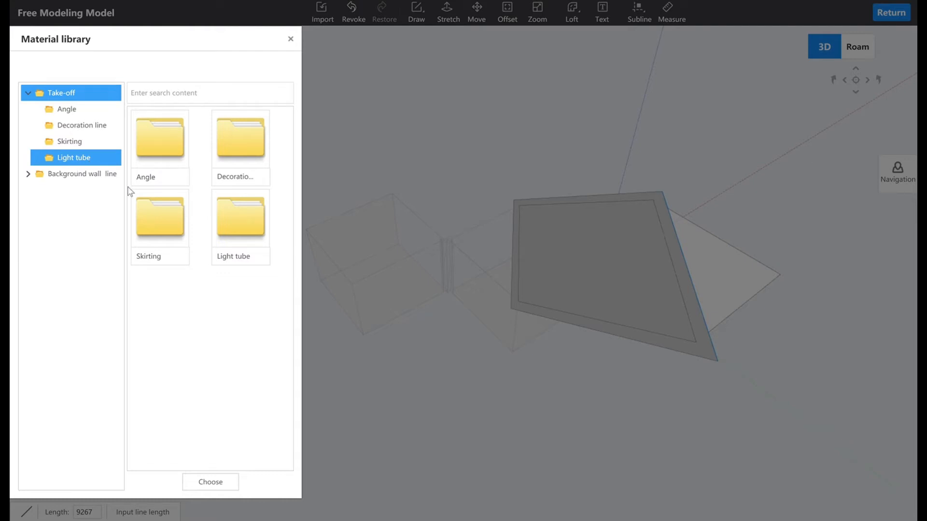
click(291, 40)
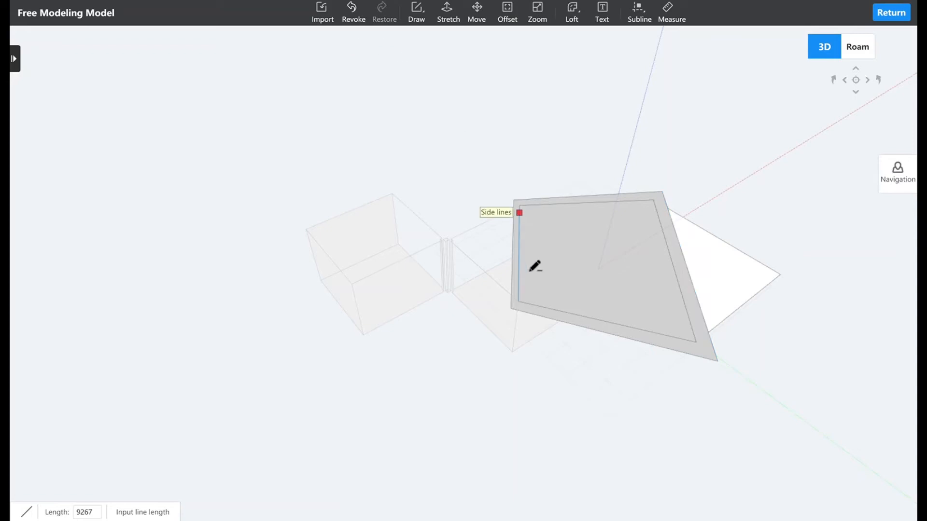
Add the model text "AIHOUSE 3D" with height 100, depth 10 and Level direction onto the large gray face.
middle_drag(532, 272, 617, 309)
click(602, 15)
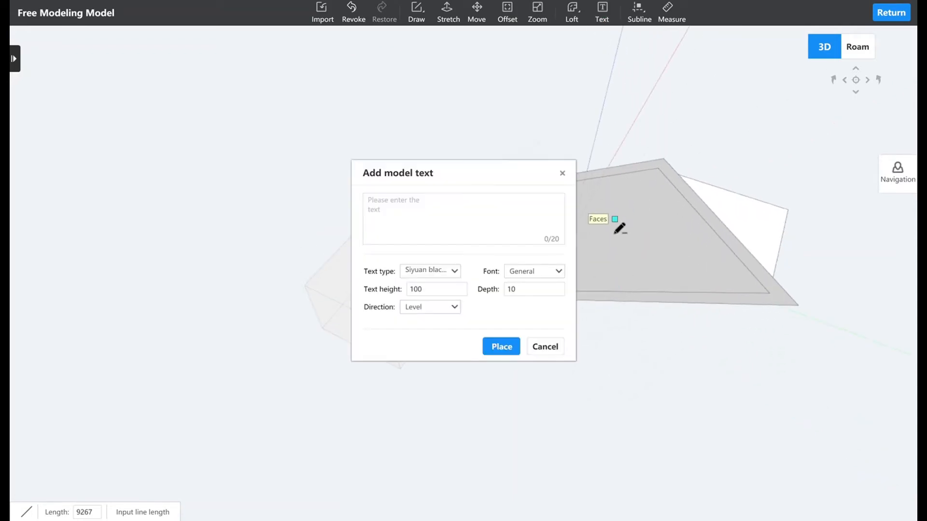
click(659, 214)
click(384, 214)
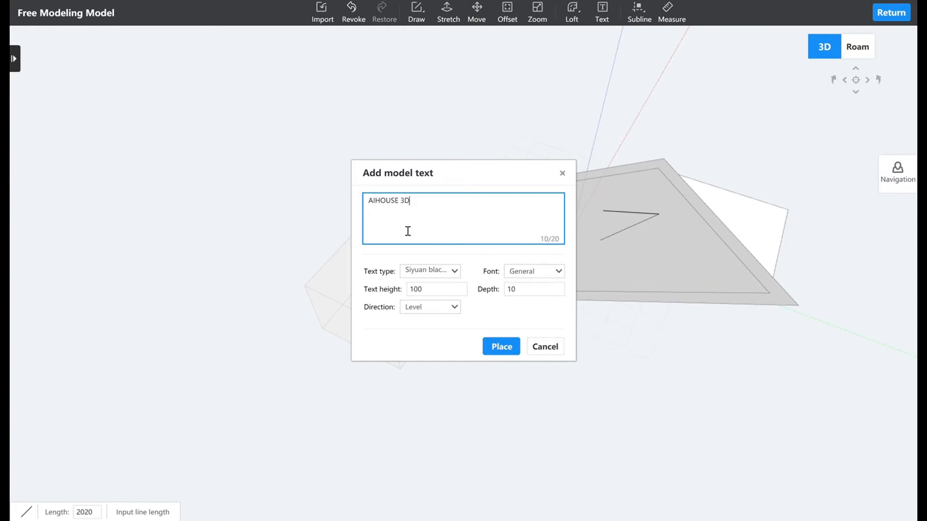
click(501, 346)
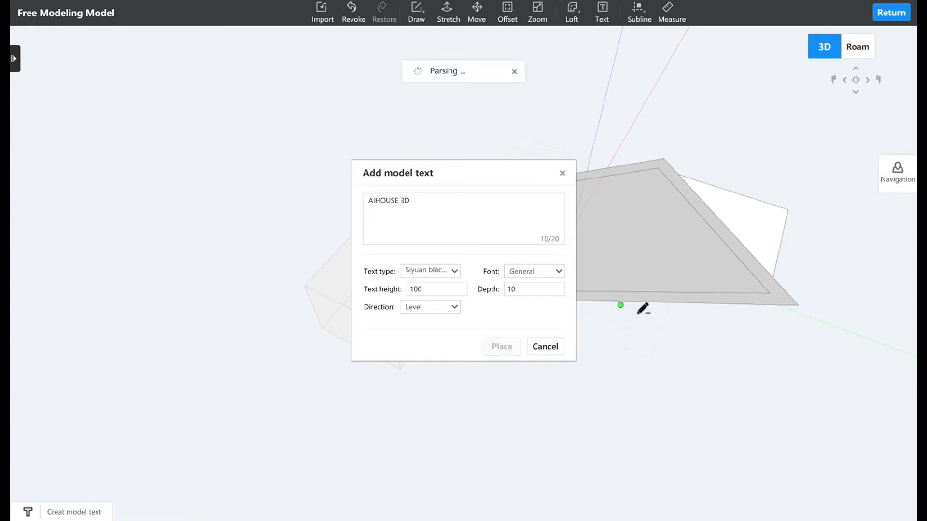
click(620, 244)
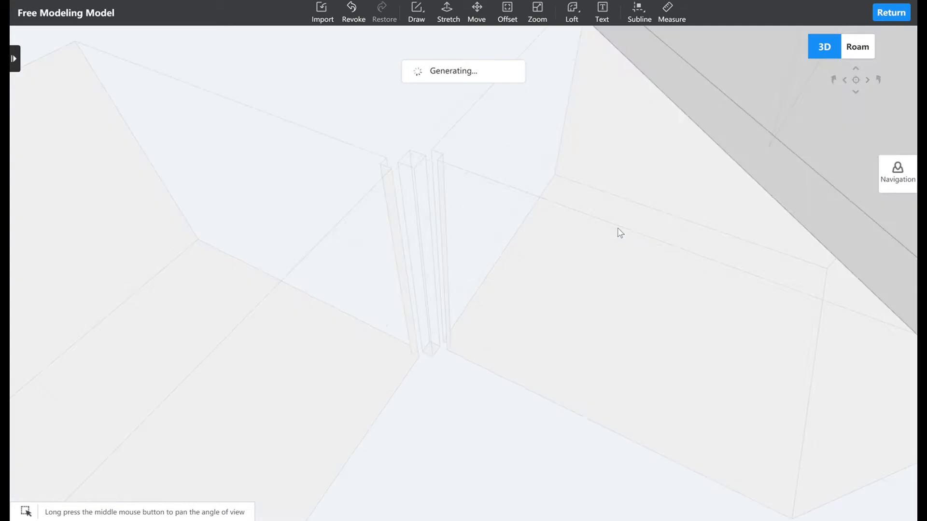
Place a dashed subline across the large face through the model text, at a distance of about 5833 mm.
scroll(628, 209, down, 10)
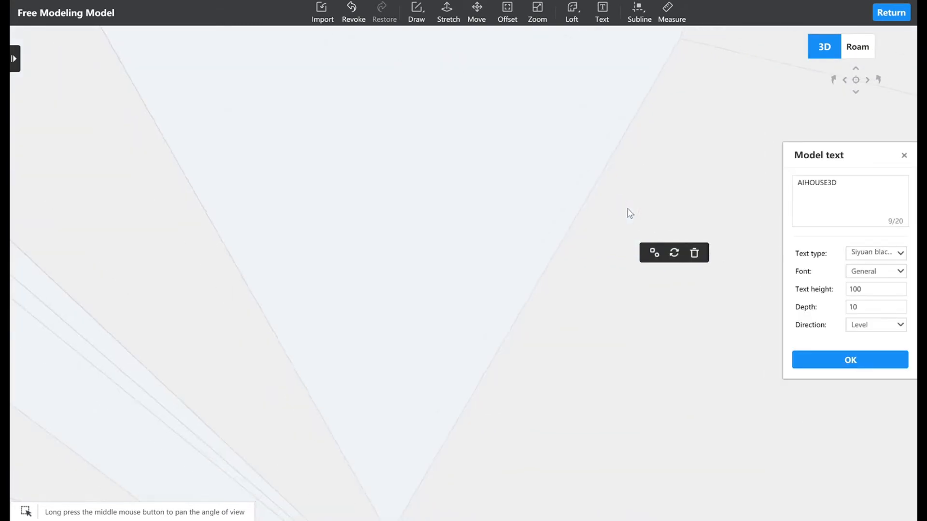
drag(705, 158, 650, 173)
drag(670, 142, 606, 185)
right_drag(696, 142, 664, 170)
right_drag(527, 243, 524, 222)
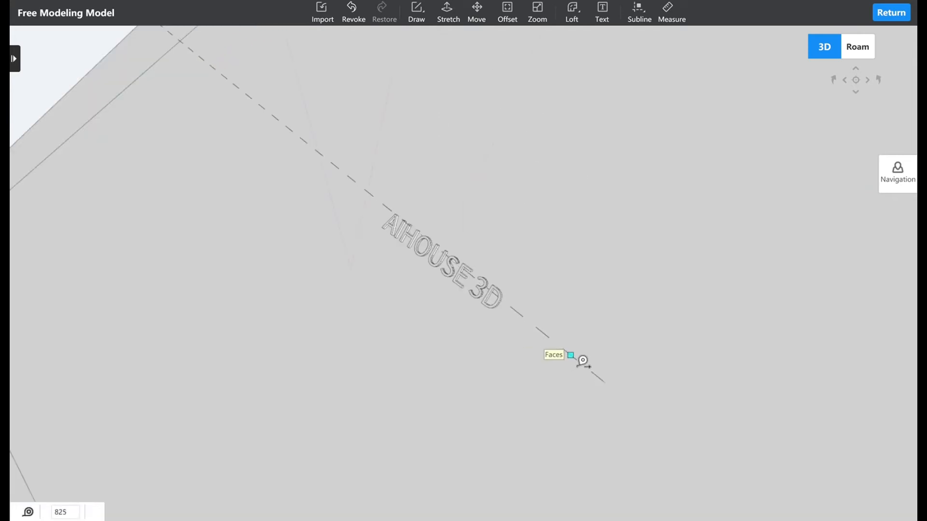
scroll(583, 359, down, 5)
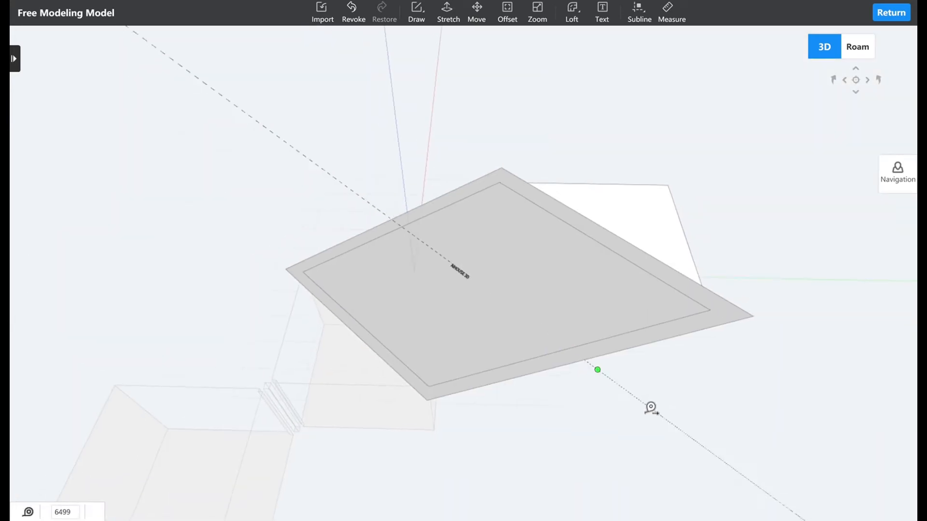
click(709, 283)
Start a measurement at the corner of the large face nearest the rooms.
right_drag(504, 307, 589, 309)
click(668, 12)
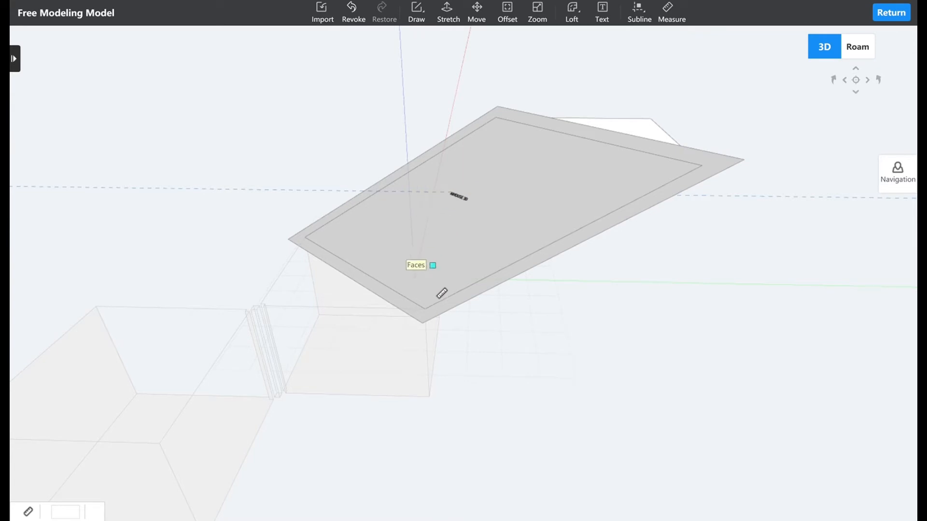
click(434, 332)
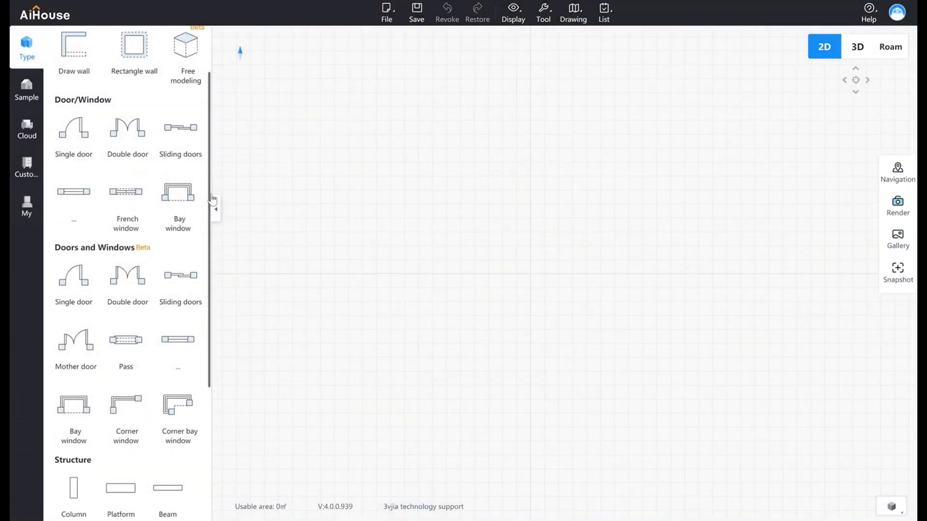
Place a square room on the empty floorplan from the predefined shapes, with 240 mm centerline walls.
scroll(212, 200, down, 2)
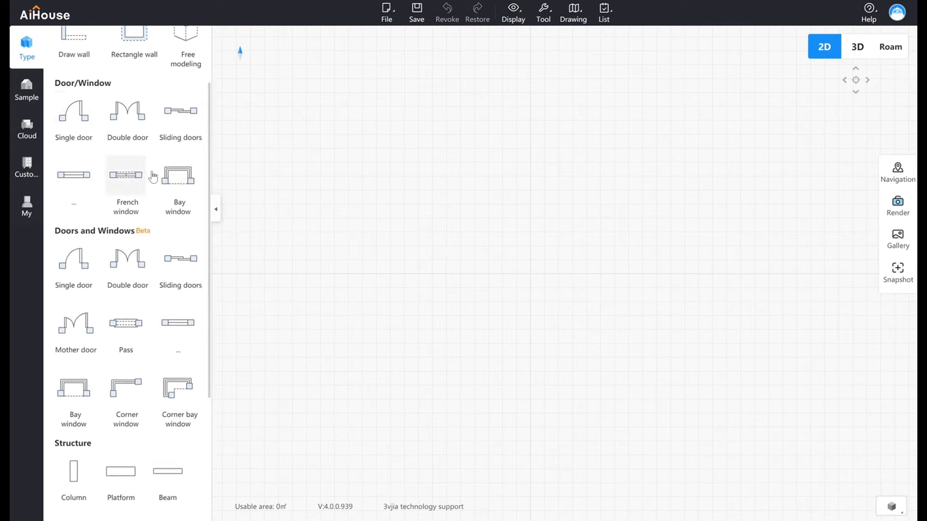
drag(214, 147, 205, 168)
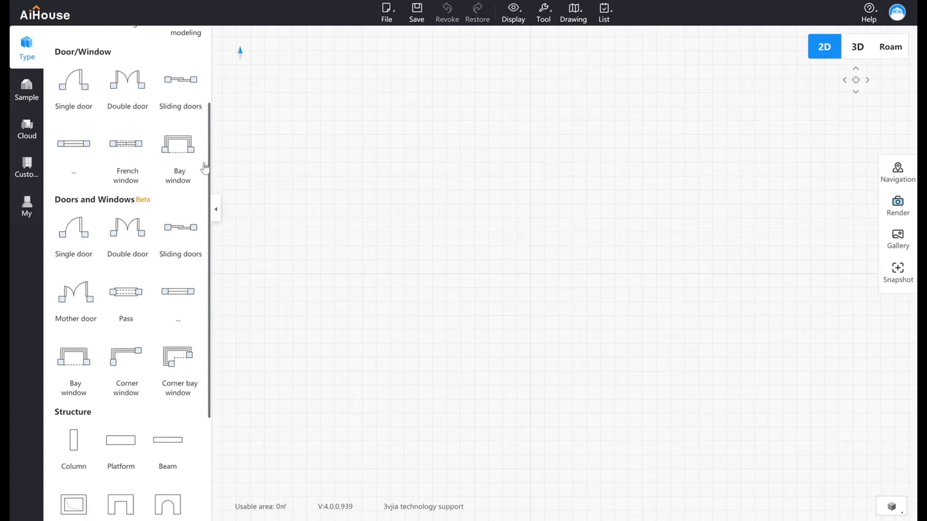
drag(205, 168, 210, 228)
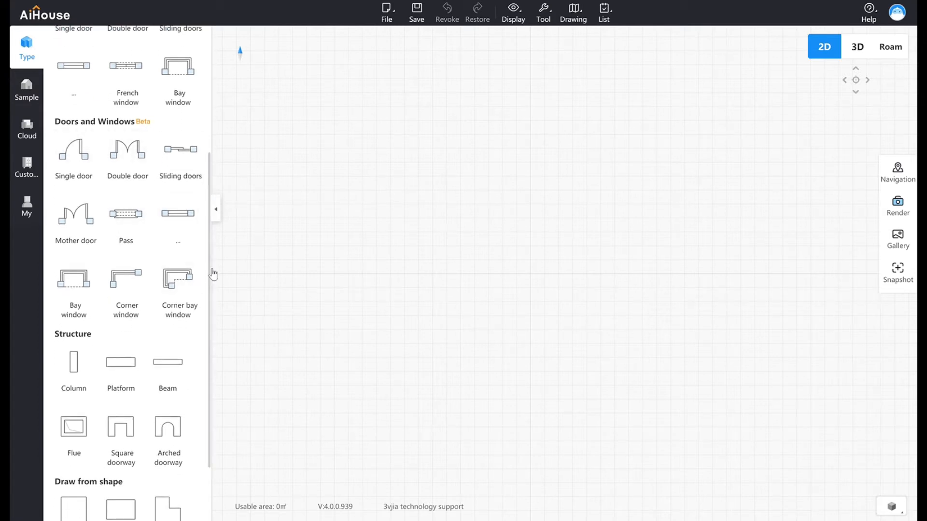
scroll(212, 280, down, 2)
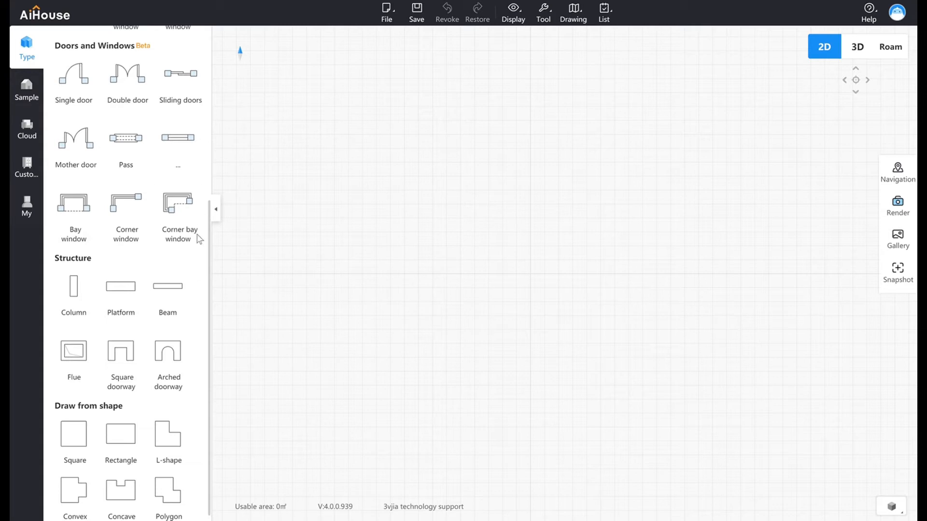
scroll(198, 241, up, 8)
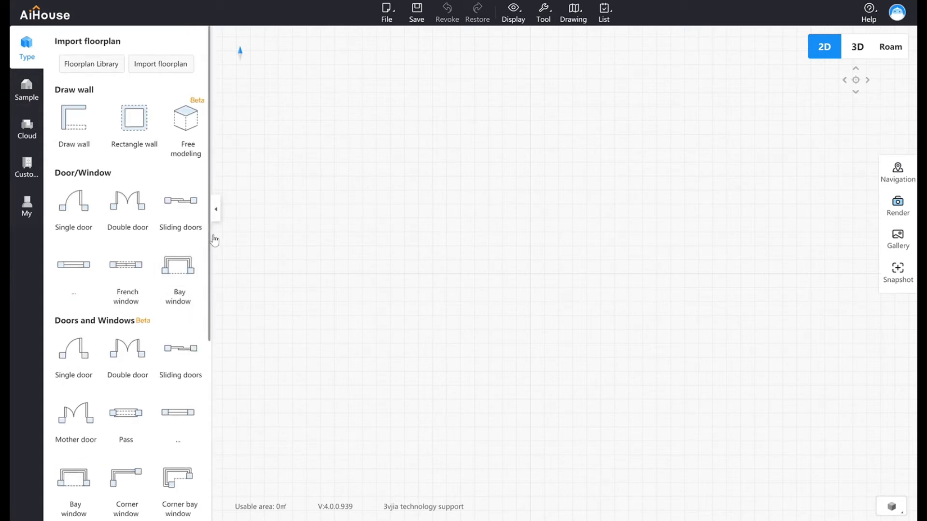
drag(213, 238, 227, 434)
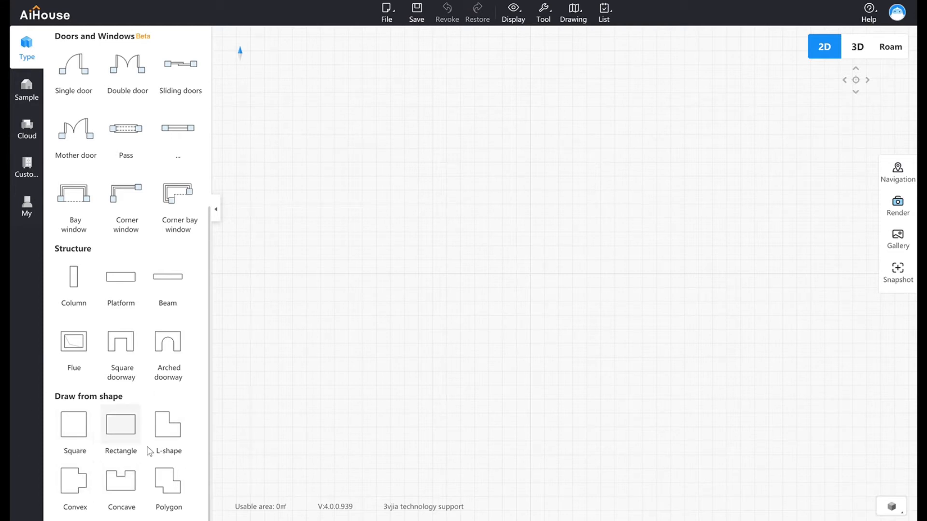
click(83, 439)
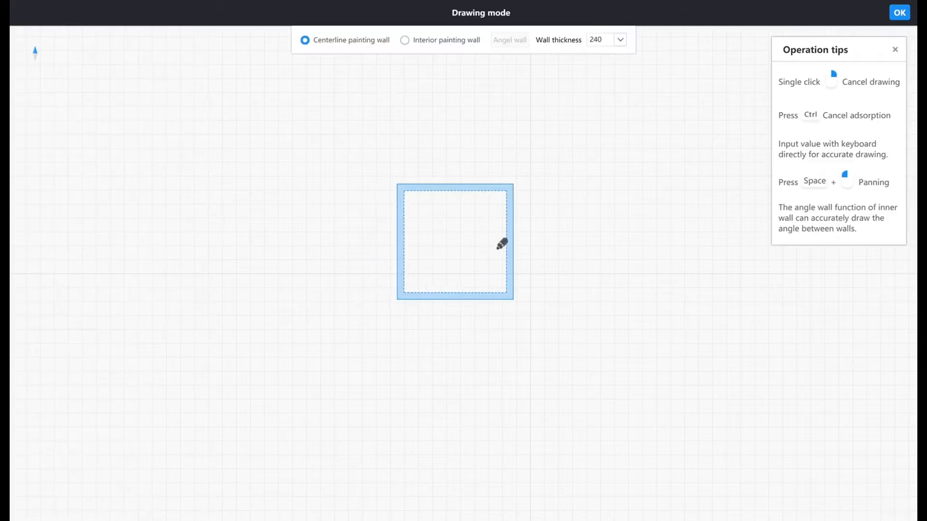
click(489, 232)
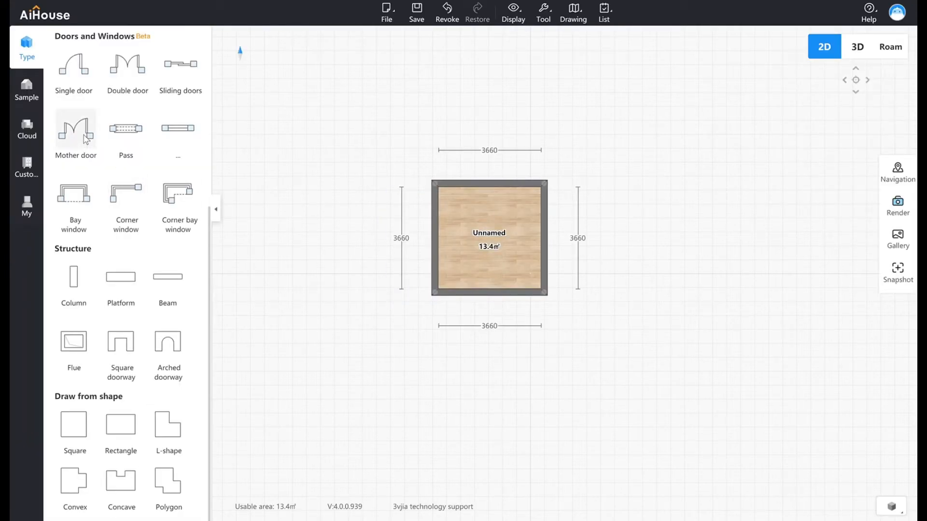
Insert a beta-category single door near the middle of the square room's upper wall.
click(68, 80)
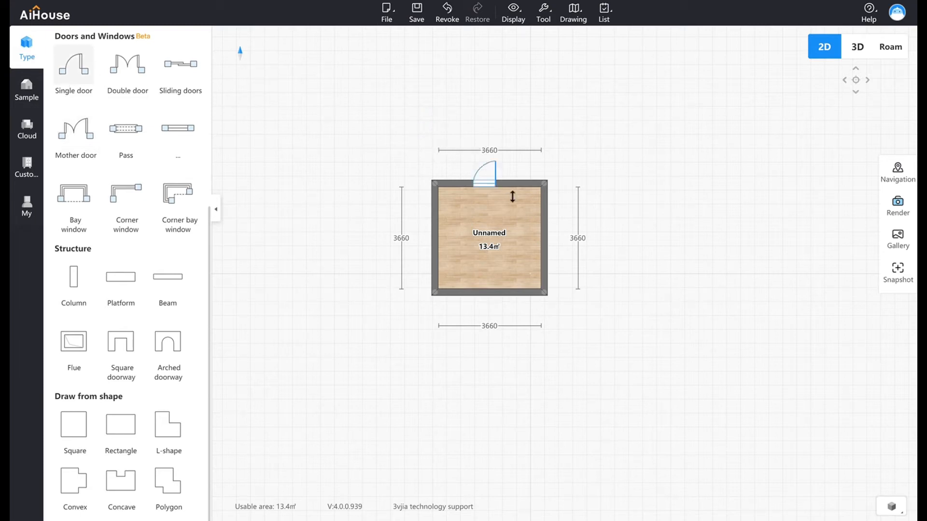
click(482, 184)
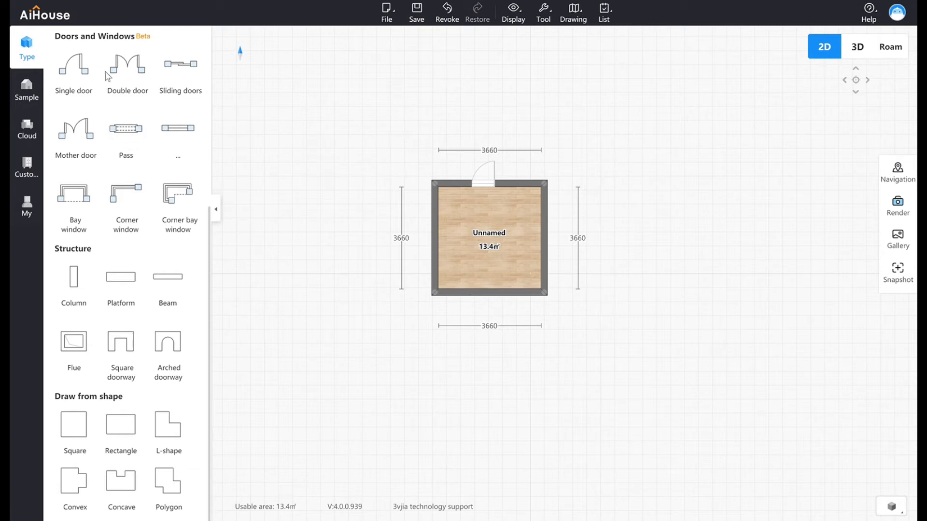
drag(484, 183, 548, 208)
Show the room in 3D and examine the single door in its wall up close.
click(855, 58)
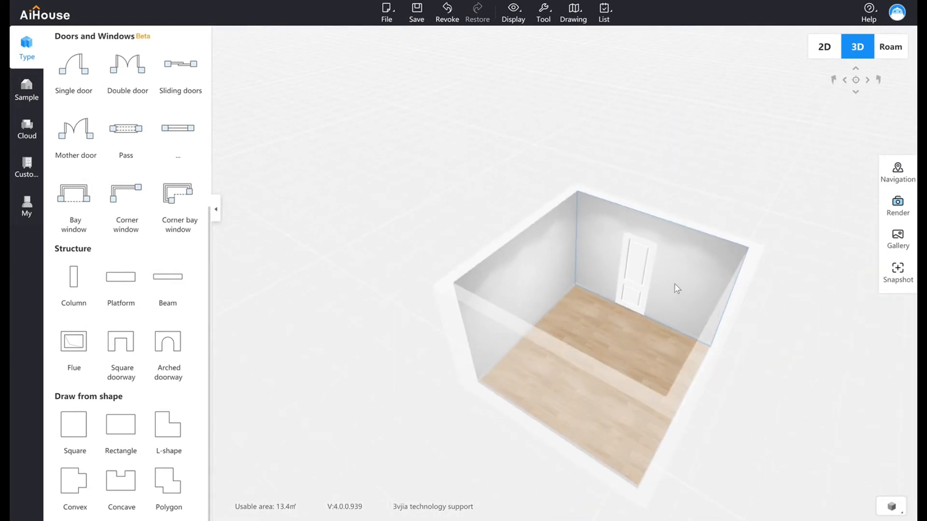
scroll(622, 303, up, 5)
scroll(626, 301, down, 3)
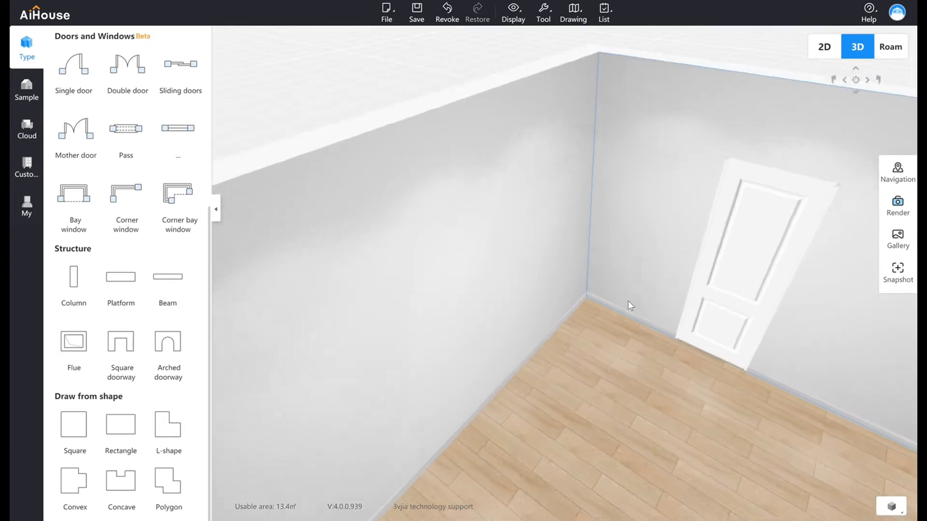
double_click(677, 315)
drag(550, 334, 584, 338)
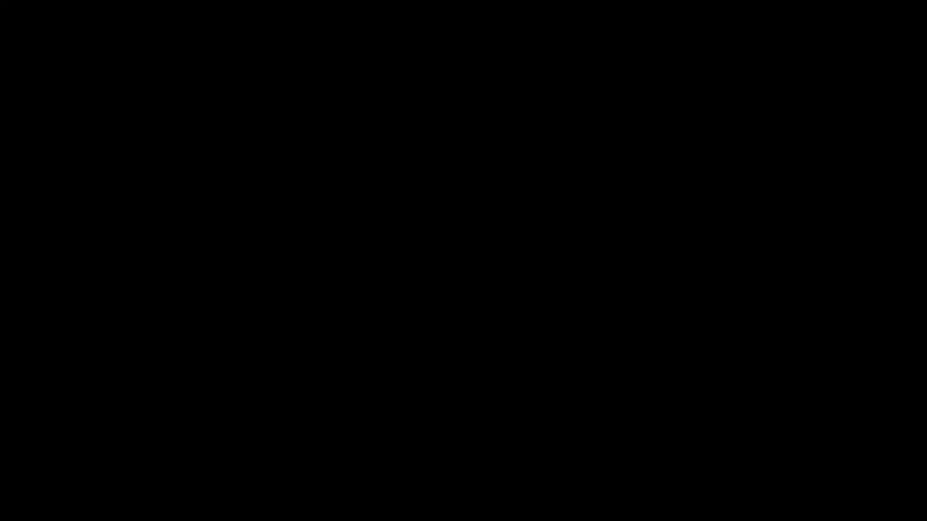
scroll(209, 332, down, 3)
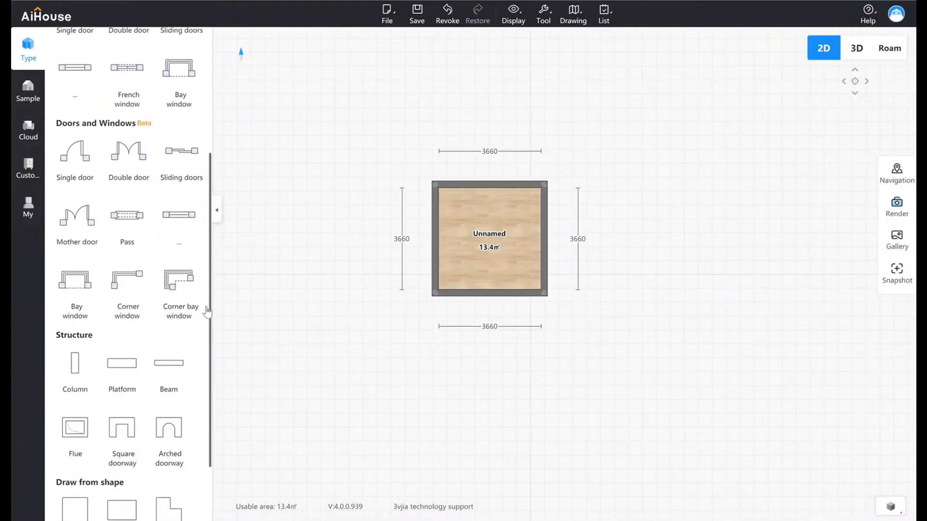
Convert the upper wall of the square room into an outward semicircular arc wall.
drag(209, 332, 211, 358)
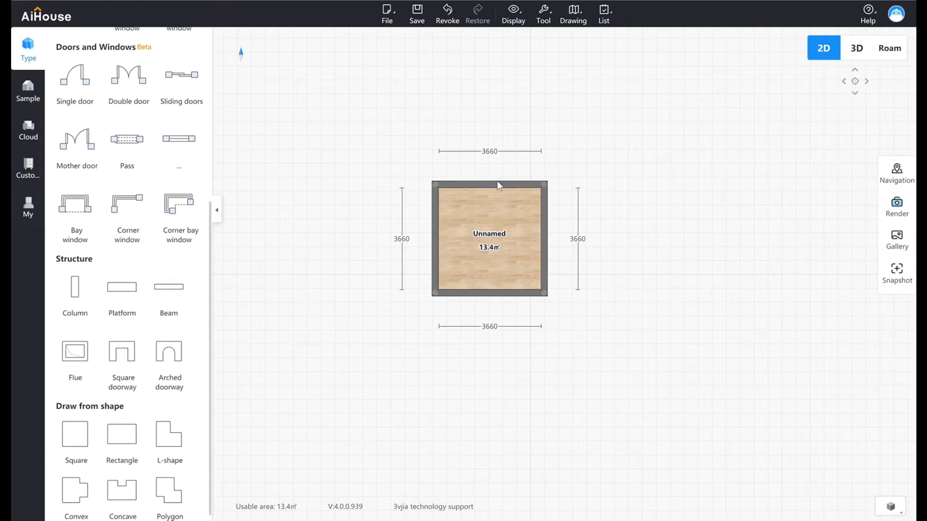
click(503, 191)
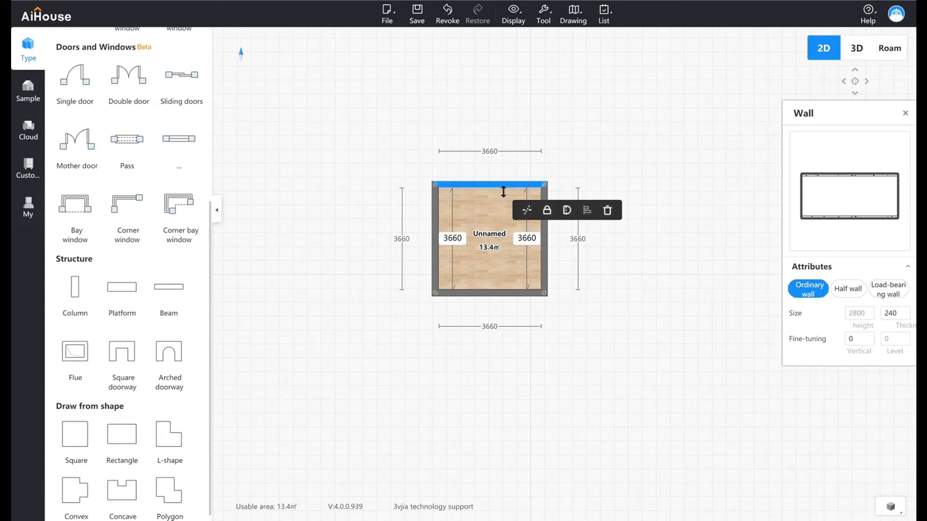
click(479, 138)
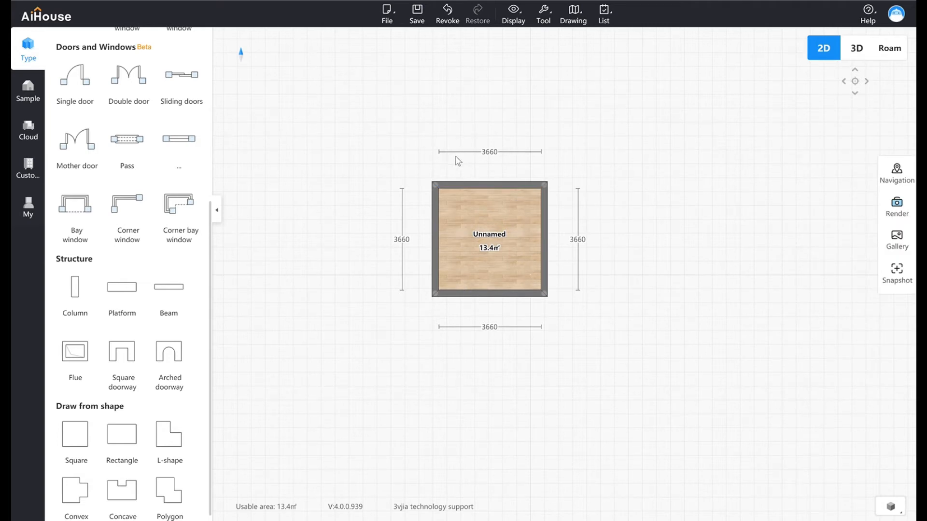
scroll(116, 149, up, 5)
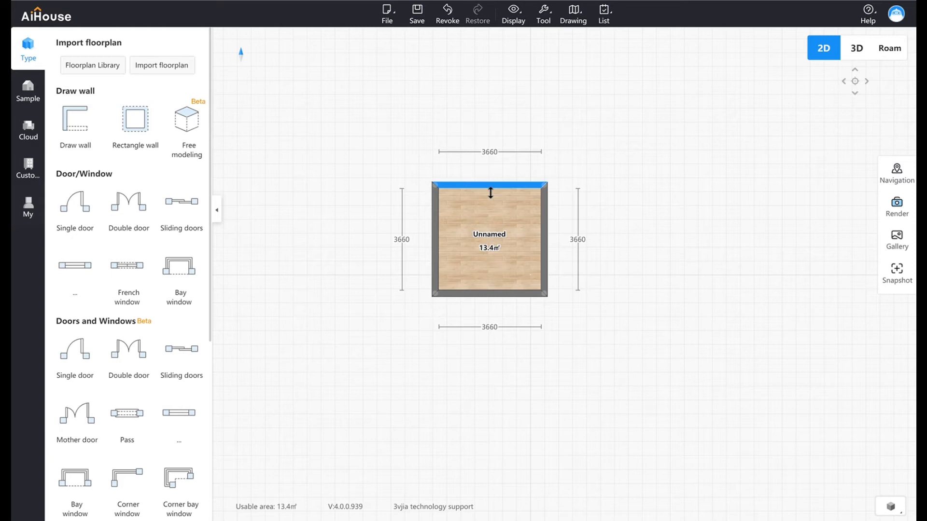
click(491, 193)
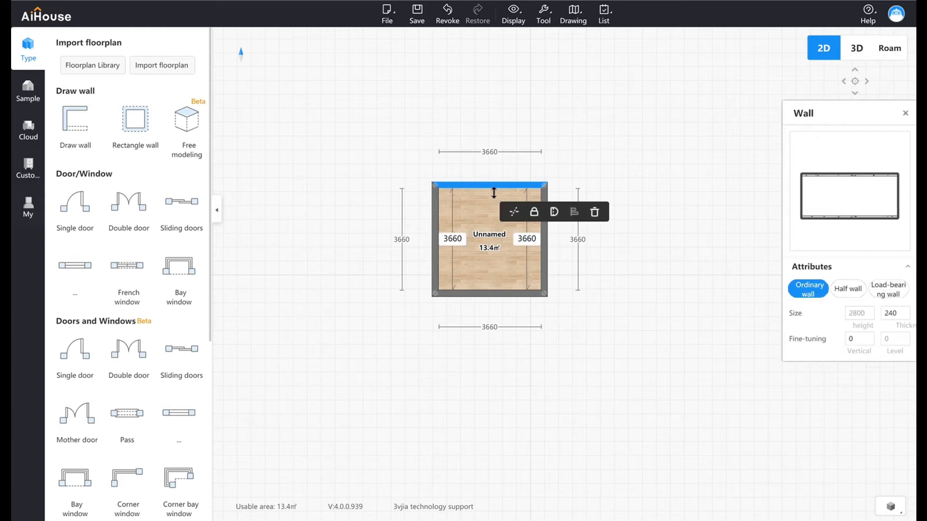
click(554, 212)
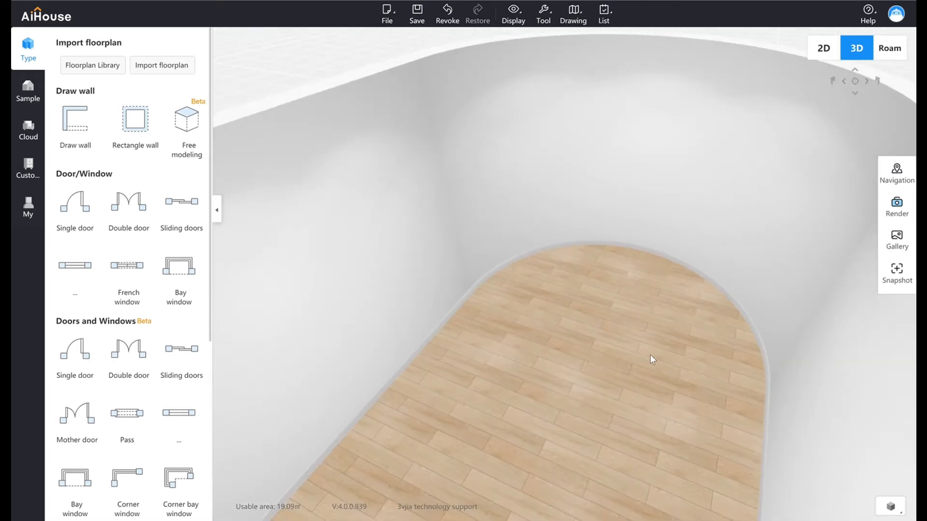
Show the room in 3D and examine its curved wall from above at several distances.
drag(650, 355, 720, 377)
scroll(710, 349, down, 3)
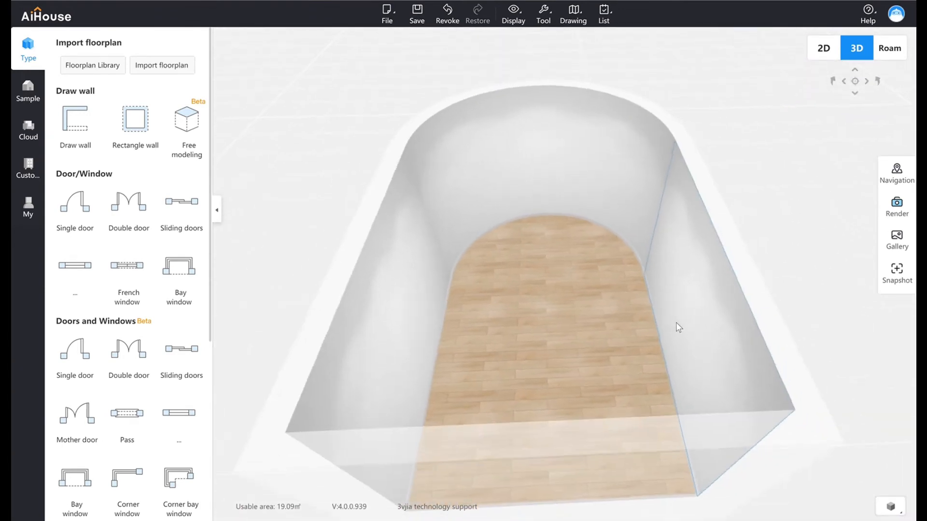
drag(675, 324, 666, 395)
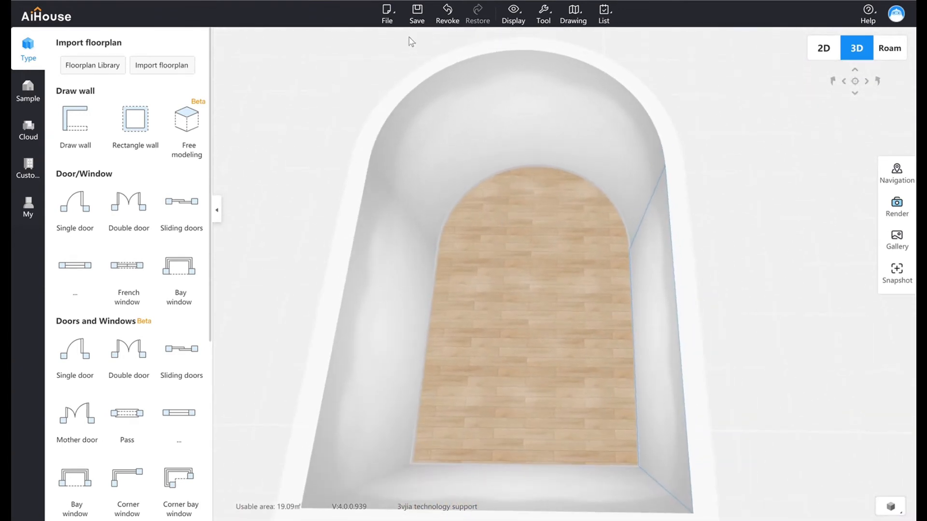
drag(492, 147, 492, 209)
scroll(493, 209, down, 3)
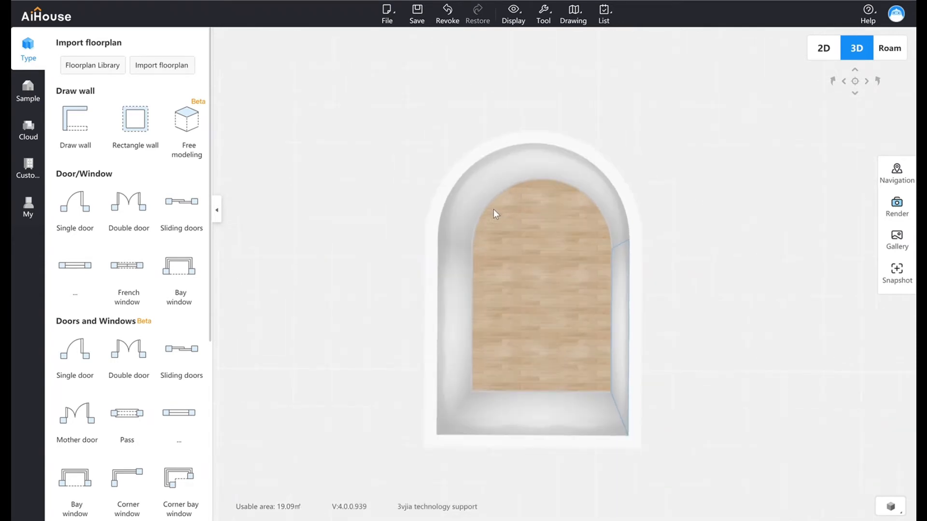
scroll(495, 215, down, 2)
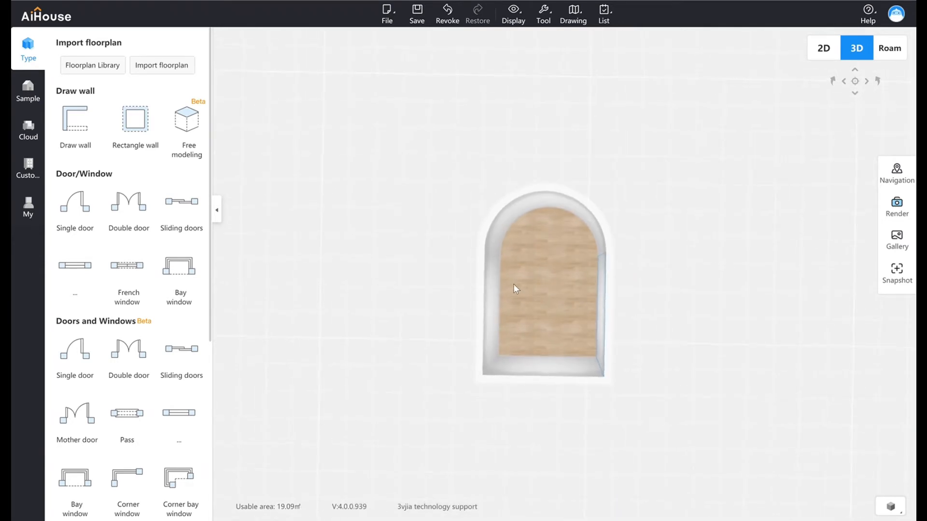
scroll(520, 292, down, 1)
scroll(520, 292, up, 4)
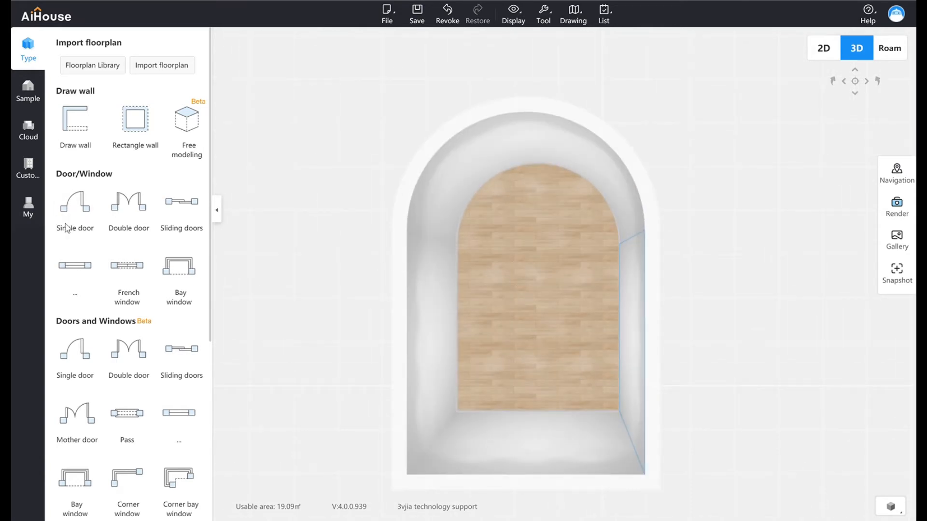
Open the sample room library and look through the designs listed for all space types.
scroll(66, 227, down, 1)
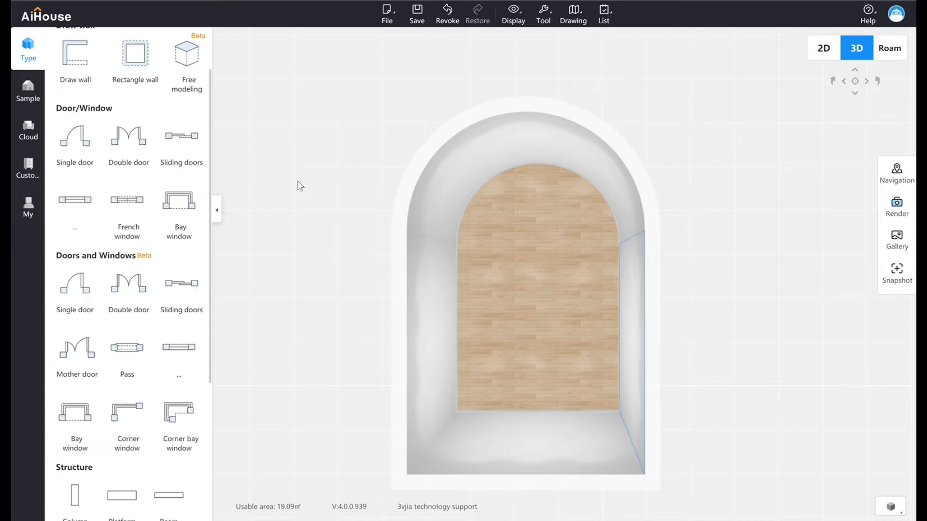
click(29, 92)
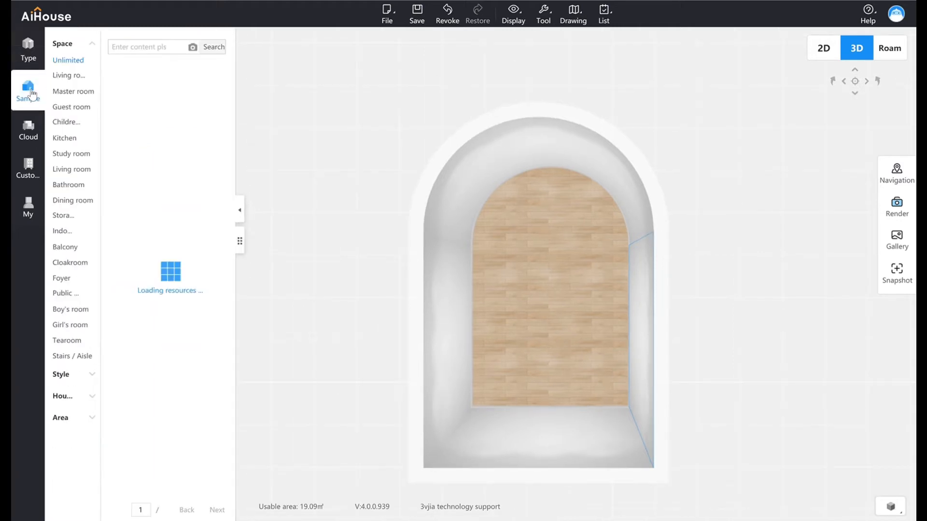
mouse_move(212, 149)
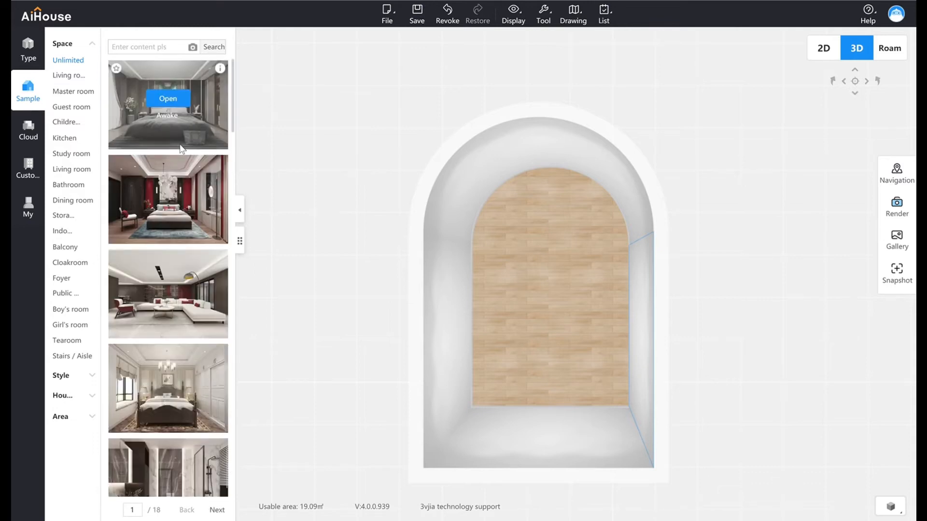
scroll(217, 183, down, 10)
scroll(216, 184, down, 10)
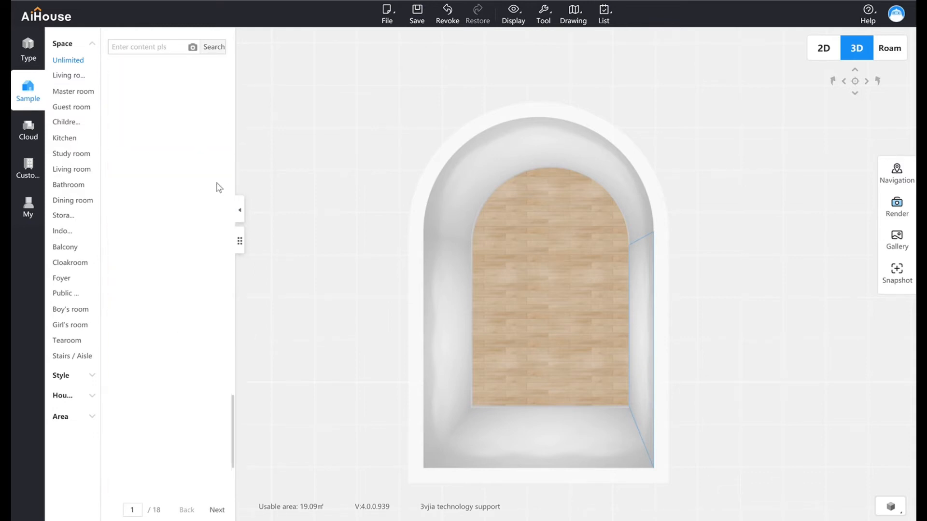
drag(237, 455, 234, 78)
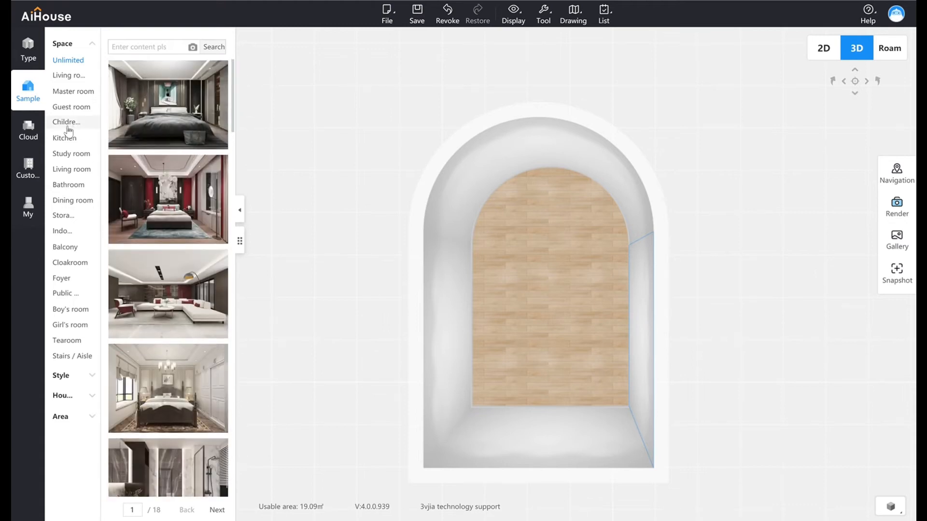
Examine the public cloud material categories, from doors and windows through finishing, furniture, decoration and electronics to the Theme group.
click(35, 141)
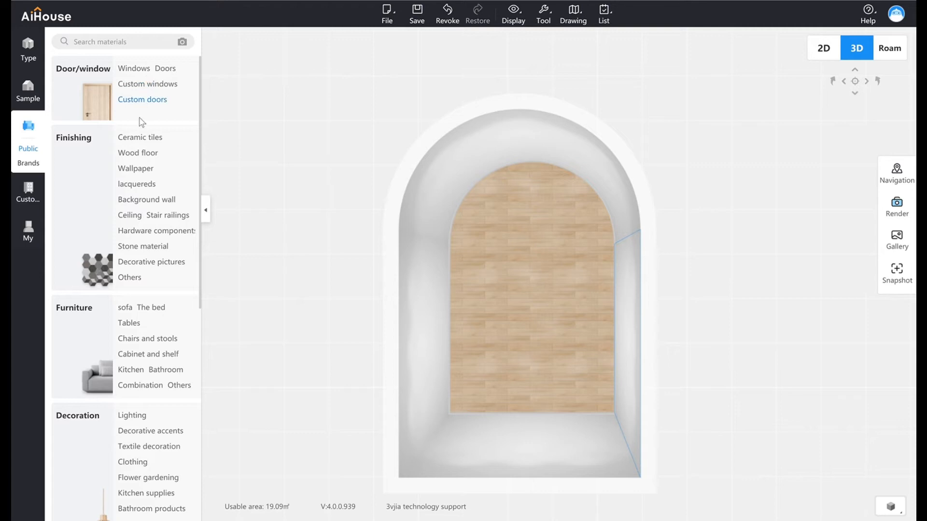
click(160, 219)
scroll(122, 289, down, 3)
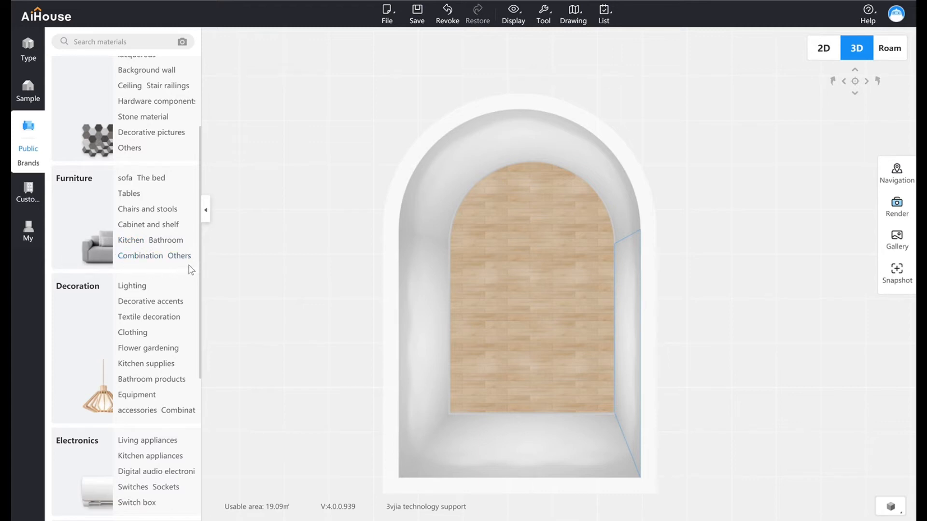
drag(201, 263, 203, 279)
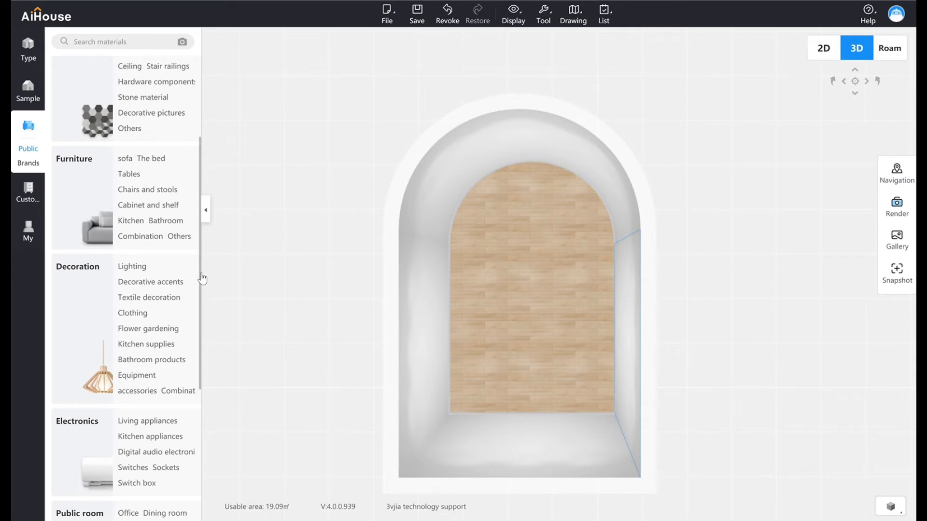
drag(202, 279, 192, 332)
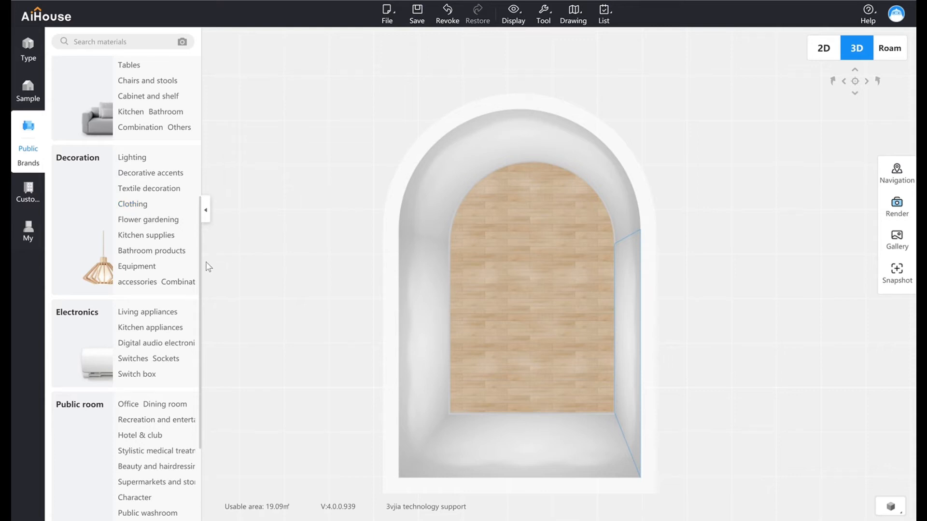
scroll(201, 292, down, 1)
scroll(198, 304, down, 2)
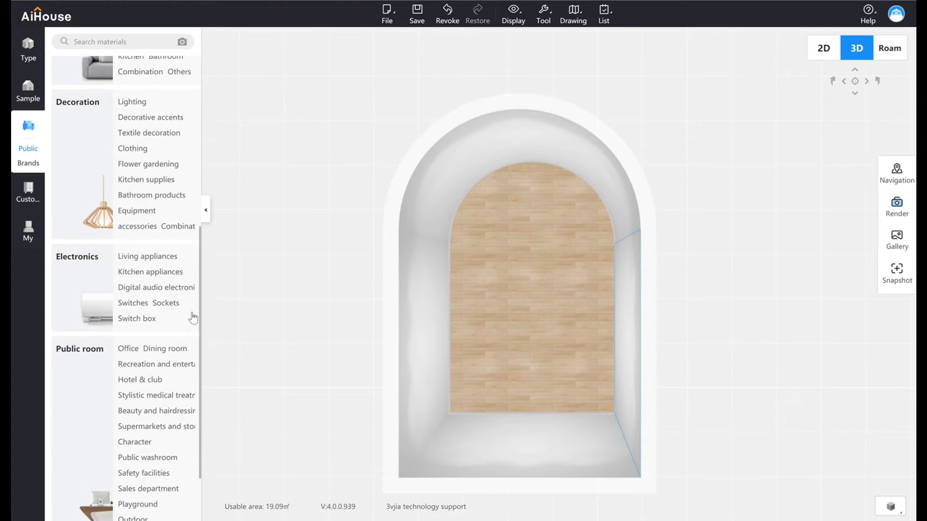
scroll(192, 333, down, 2)
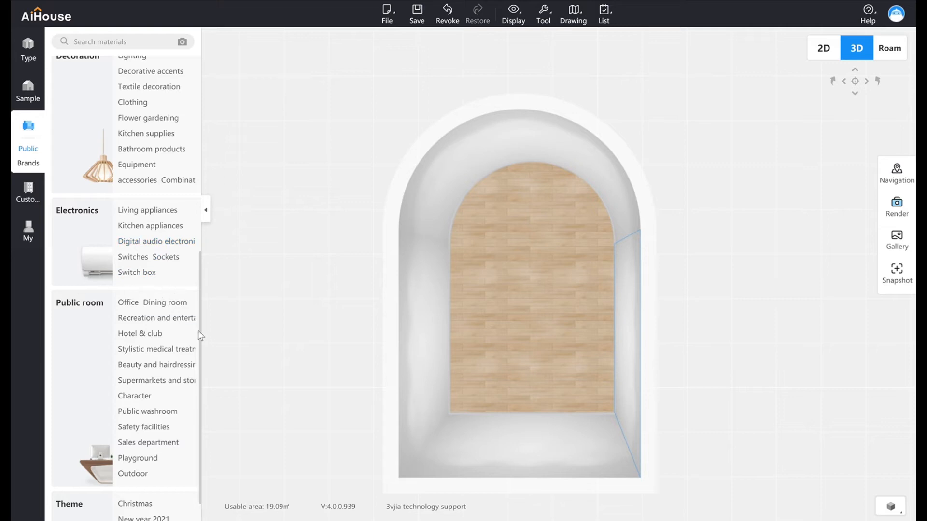
scroll(205, 338, down, 1)
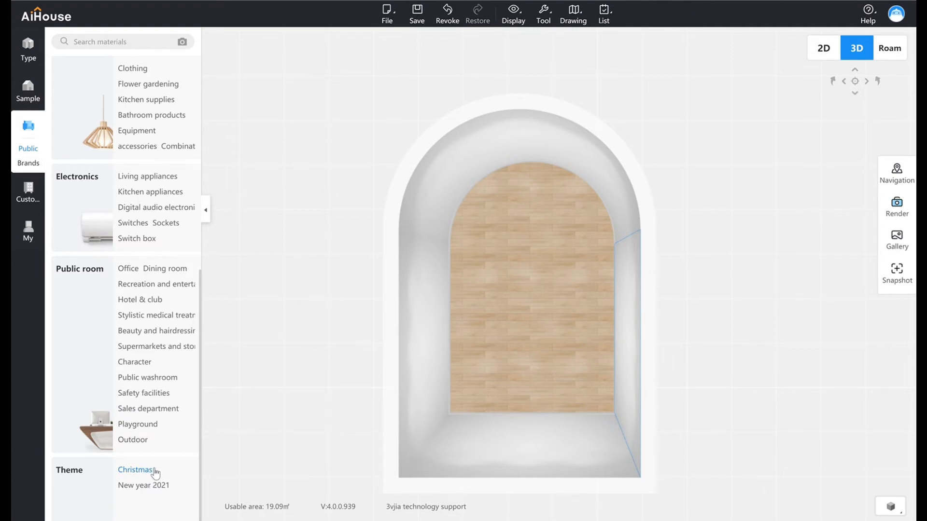
scroll(153, 470, up, 1)
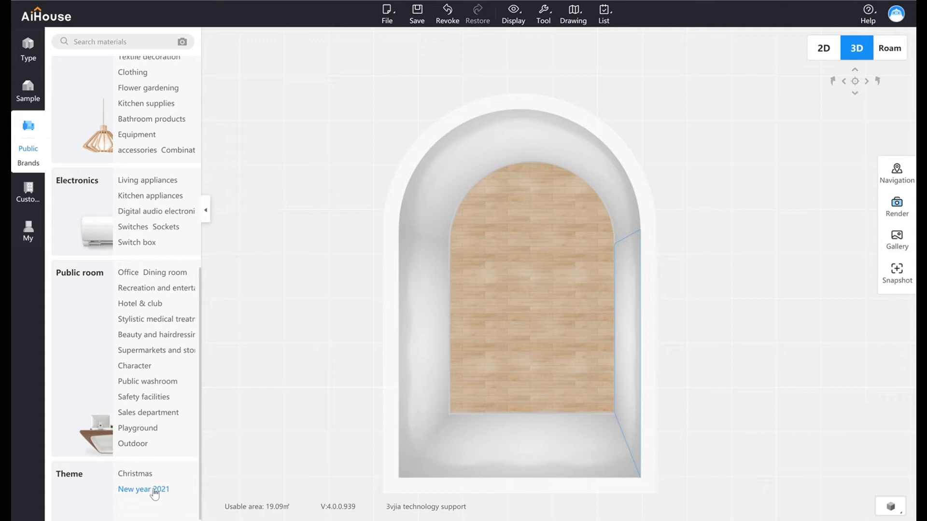
Show the finishes and whole-house customization tools, move the view inside the room, and try to open the Tile tool.
click(34, 190)
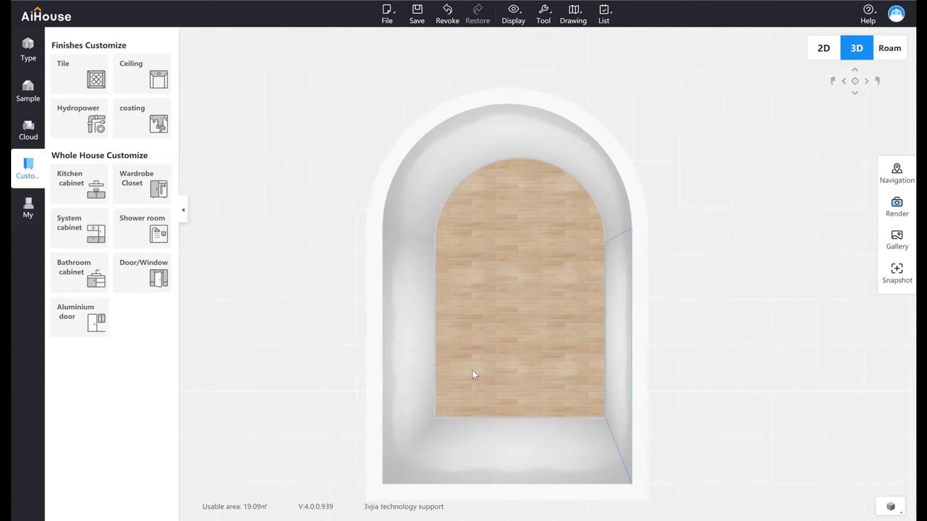
scroll(472, 370, up, 5)
drag(480, 392, 494, 136)
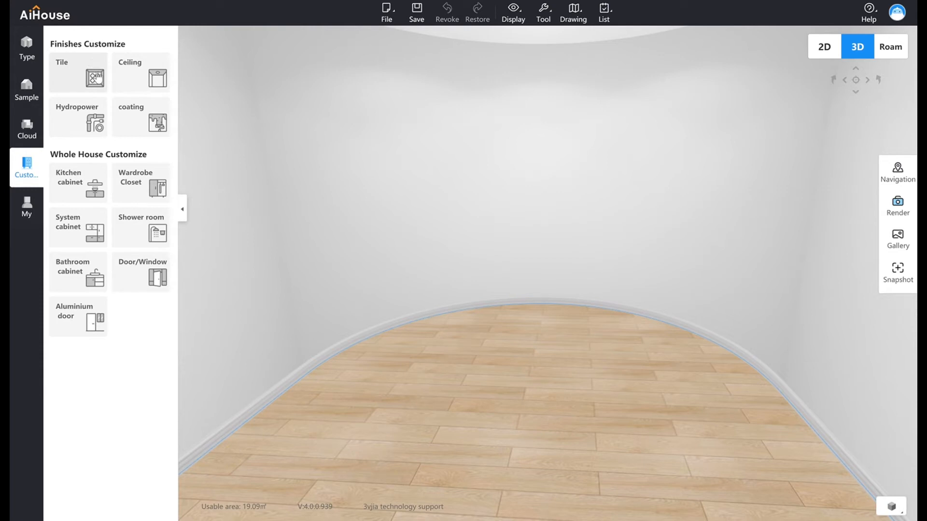
click(68, 73)
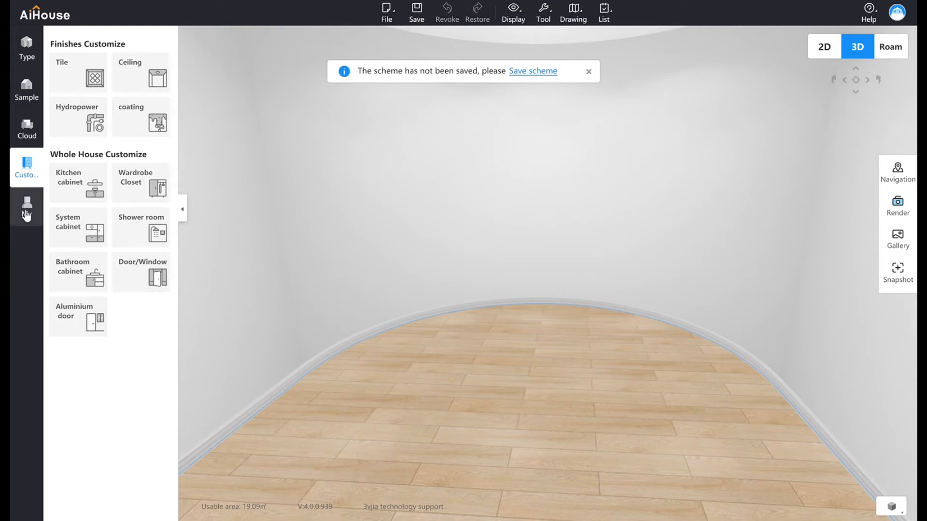
Show the favorite products library with all categories listed and look around the room's interior.
mouse_move(28, 212)
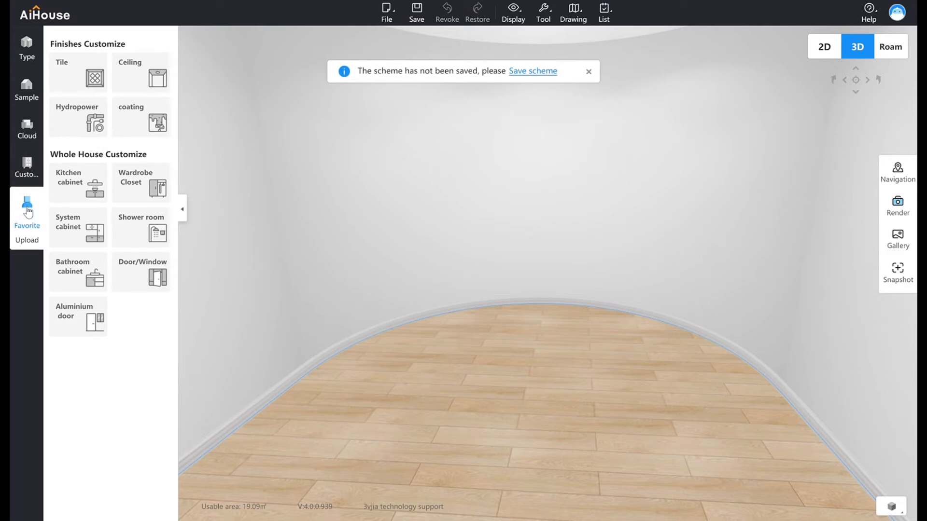
click(27, 211)
click(27, 211)
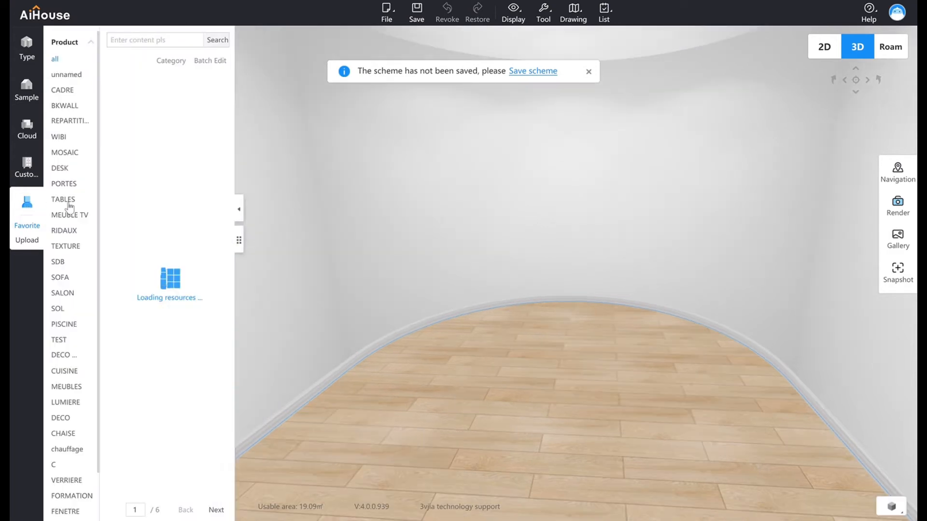
drag(468, 425, 522, 425)
scroll(443, 420, down, 3)
scroll(443, 420, up, 5)
scroll(523, 424, down, 3)
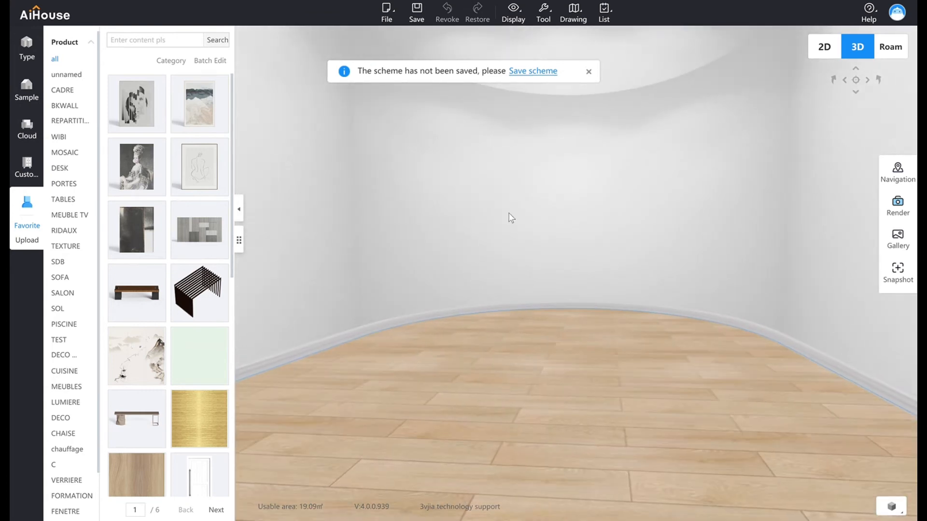
Open the curved room in Free modeling and view its floor from above.
click(26, 48)
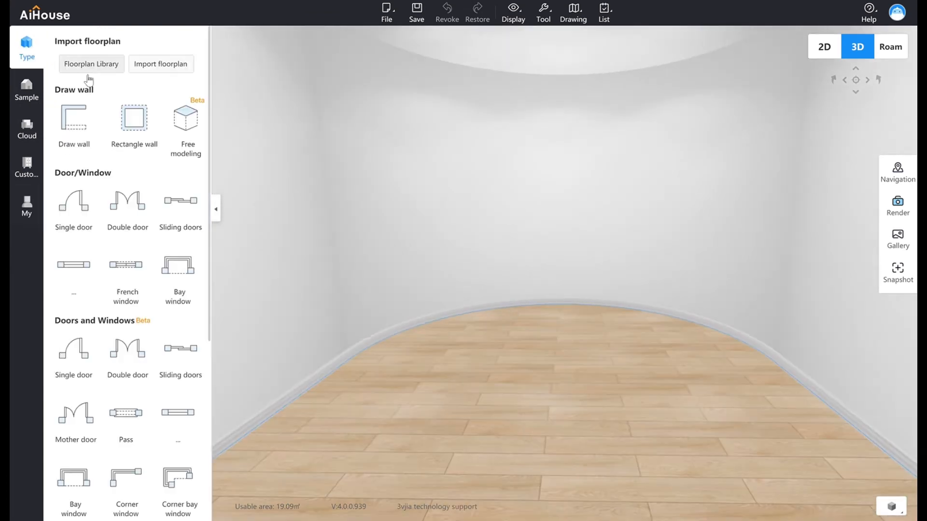
click(202, 125)
scroll(434, 246, up, 4)
drag(443, 217, 436, 241)
scroll(436, 228, down, 4)
middle_drag(404, 222, 436, 295)
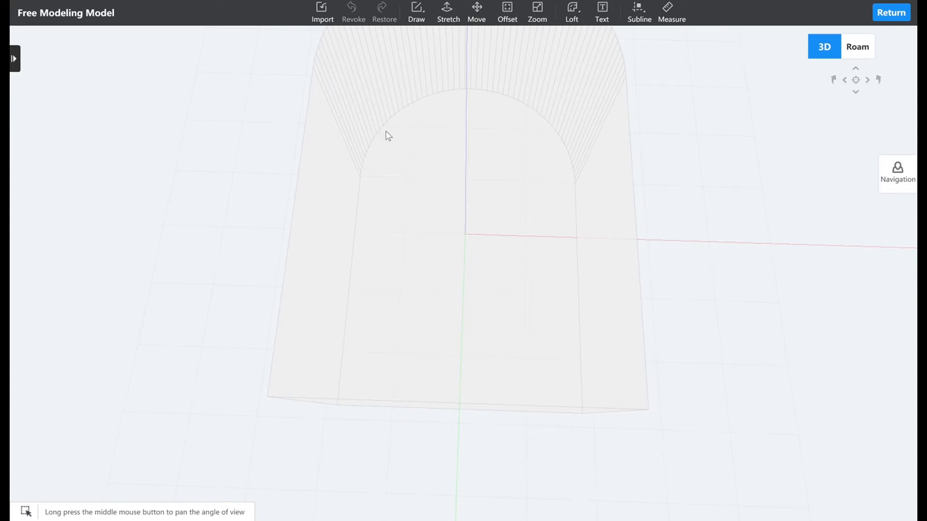
Draw a 100-sided polygon with a radius of about 1805 on the room's floor, reaching the curved wall.
click(431, 20)
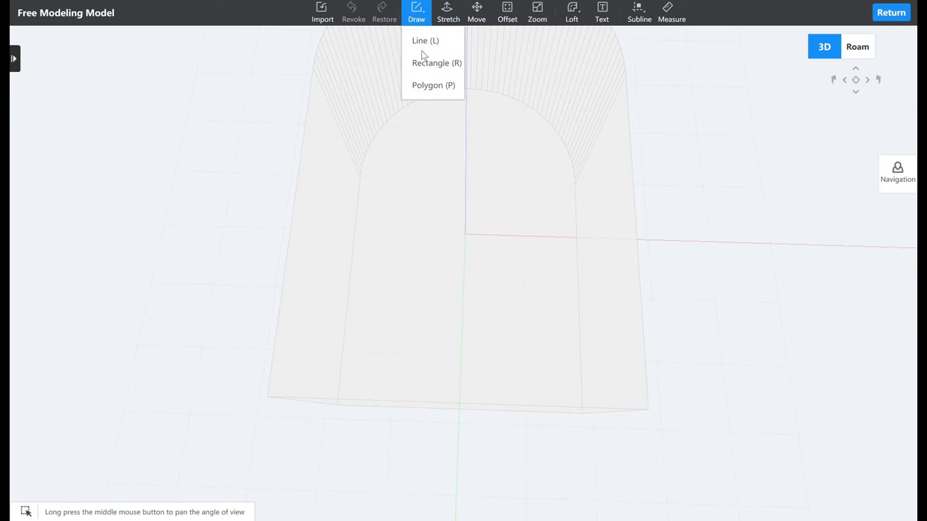
click(425, 85)
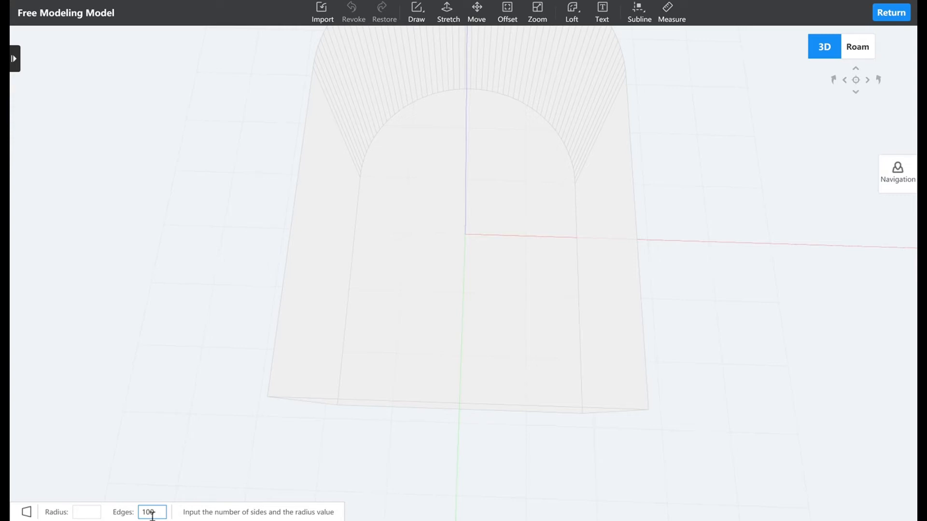
key(Return)
click(466, 188)
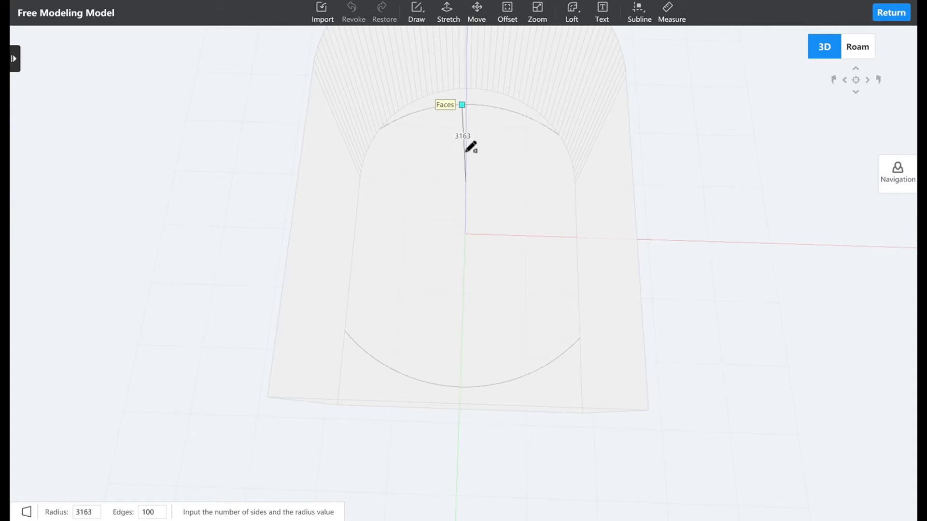
middle_drag(473, 161, 515, 182)
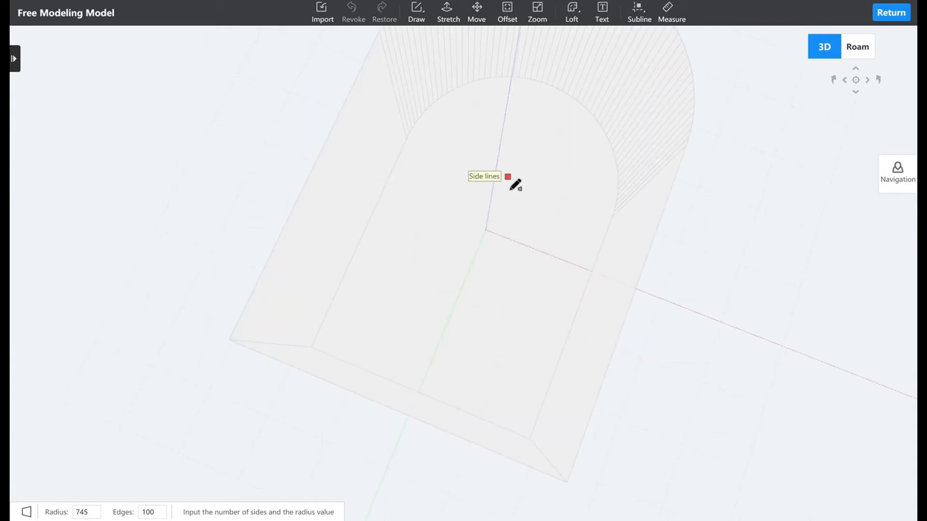
click(516, 184)
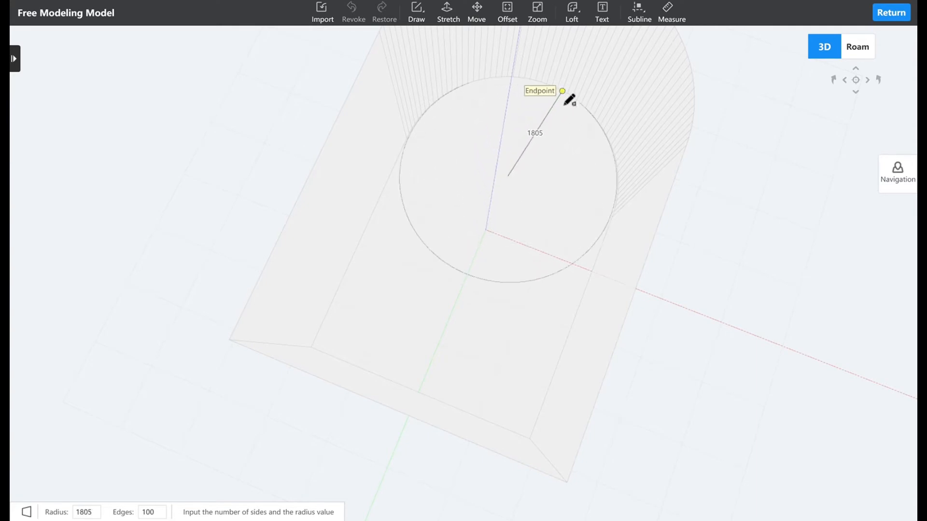
click(566, 103)
middle_drag(479, 262, 436, 254)
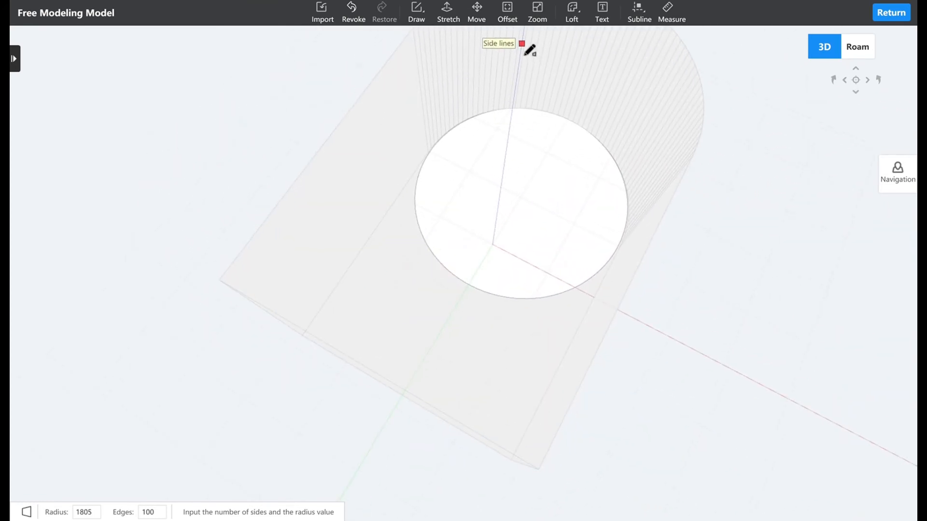
Offset the floor circle's outline inward by about 117 to form a thin outer ring.
click(510, 12)
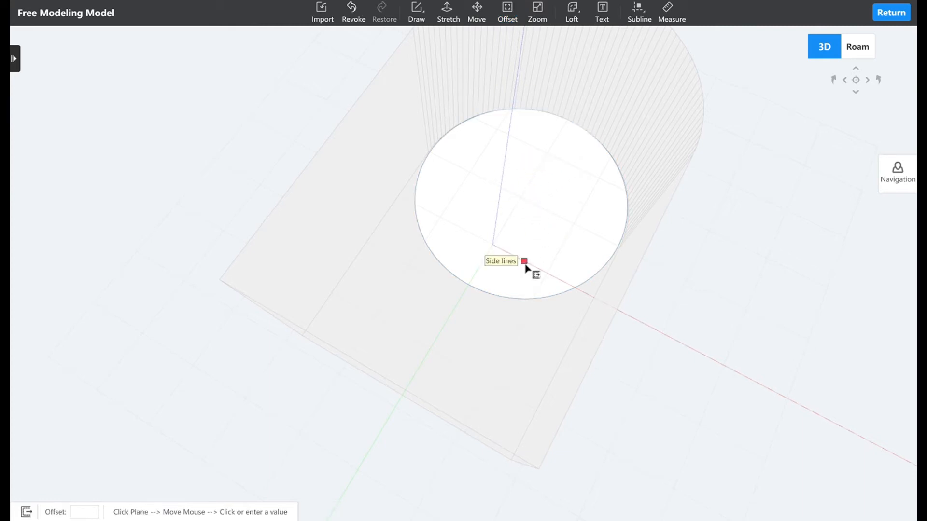
key(Escape)
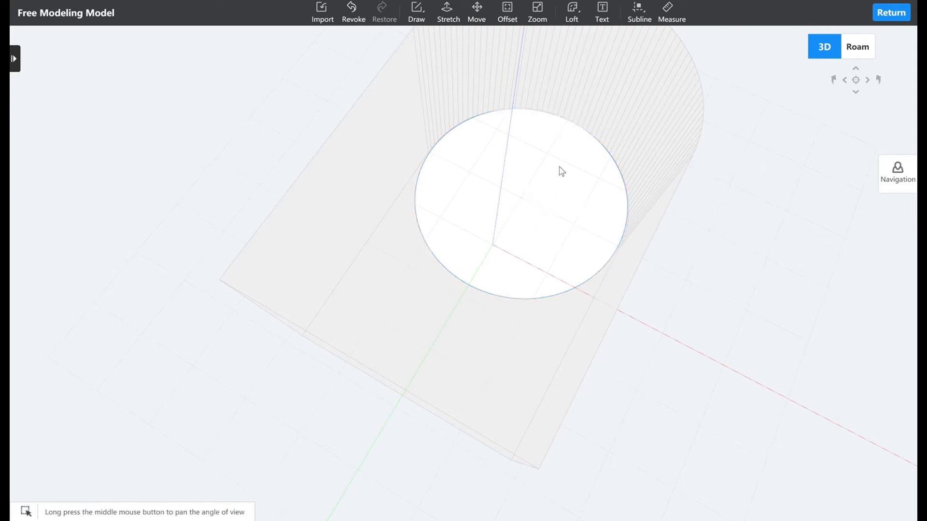
click(524, 300)
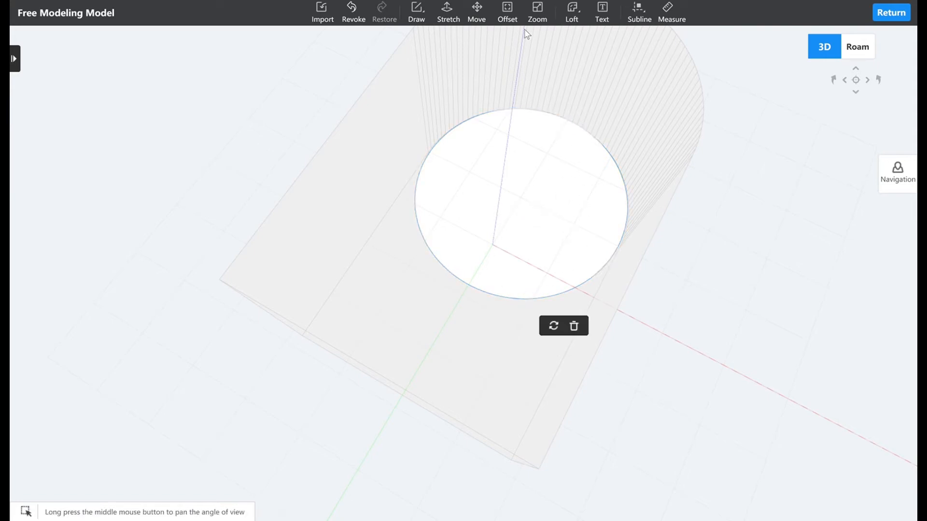
click(507, 12)
click(541, 198)
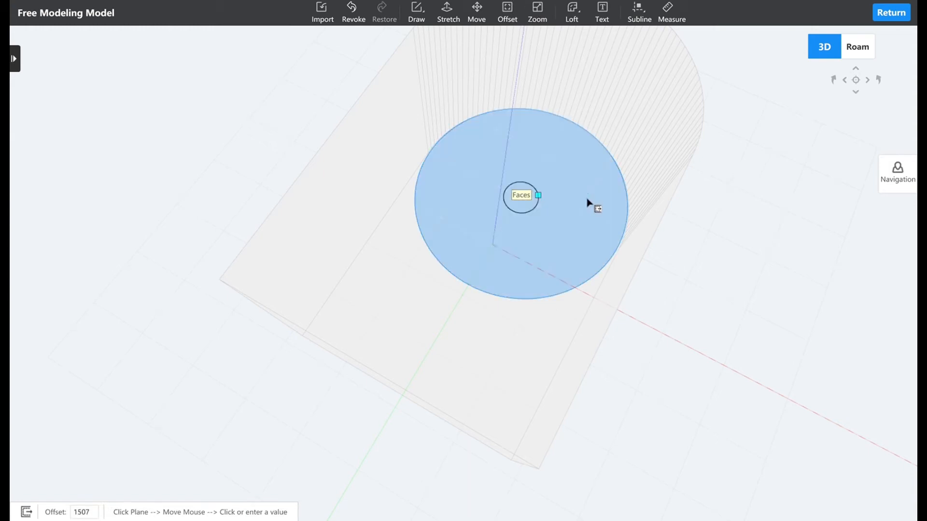
click(624, 186)
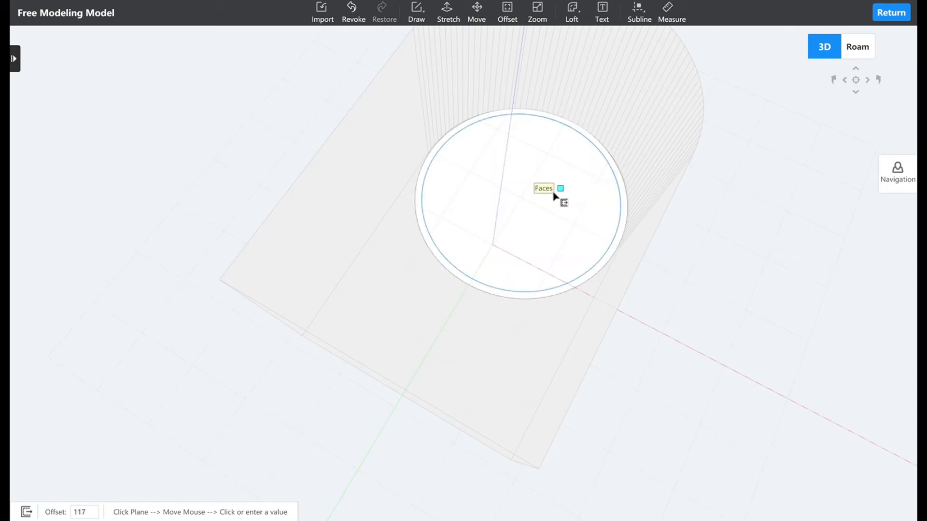
Offset the inner circle inward by about 377, and offset the resulting circle inward by about 75.
click(534, 214)
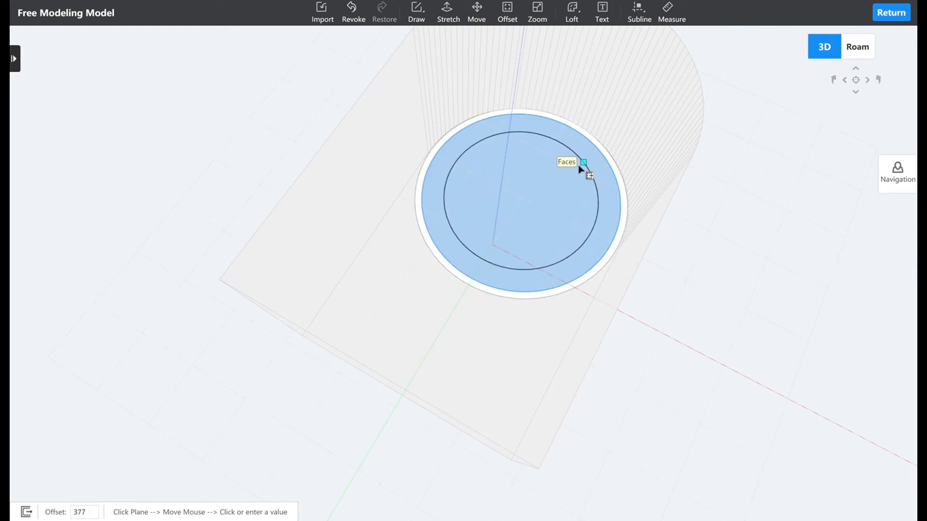
click(529, 203)
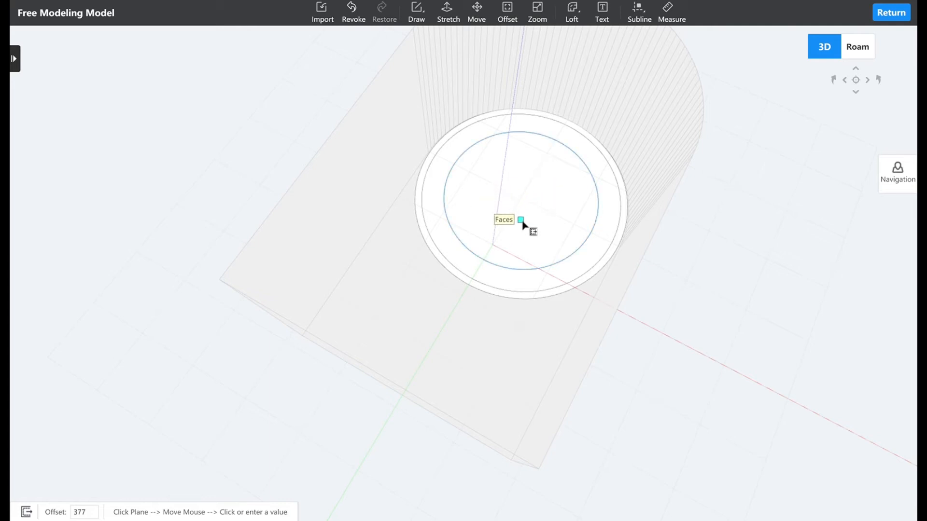
key(Escape)
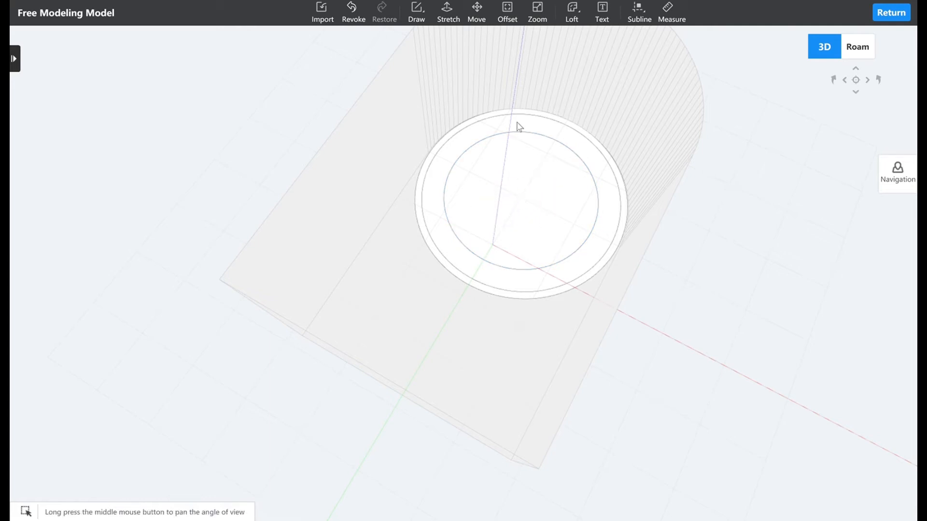
click(507, 12)
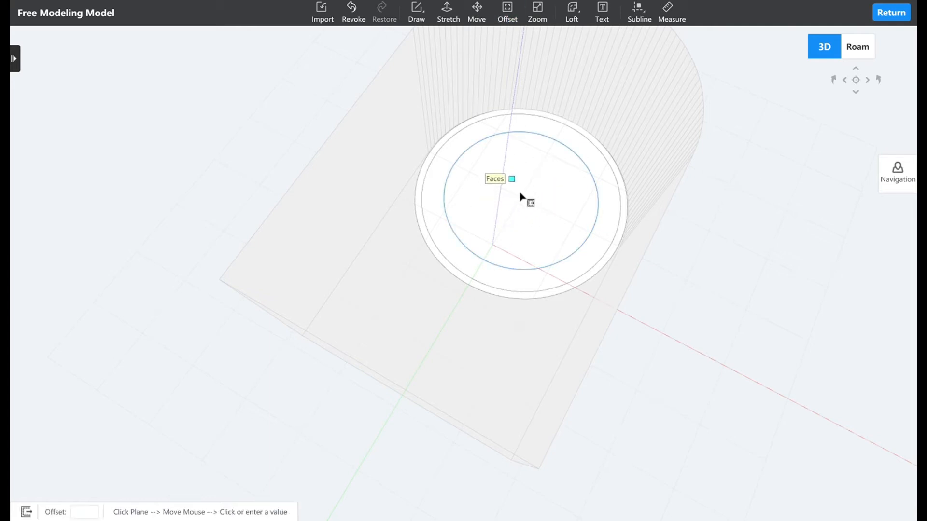
click(554, 183)
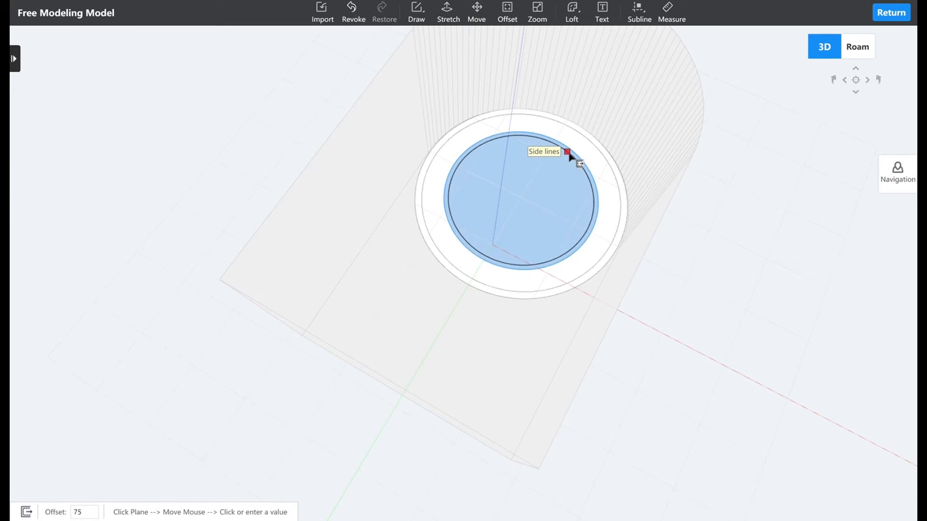
click(574, 155)
Draw a straight line across the front-left part of the rings, from inside the innermost circle to beyond the outermost one.
middle_drag(479, 156, 538, 169)
scroll(506, 150, up, 3)
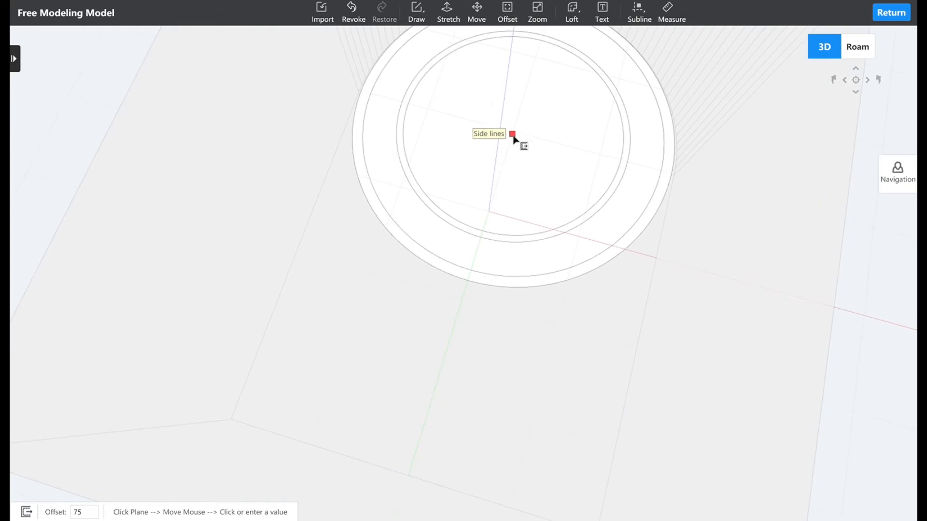
scroll(513, 139, down, 2)
middle_drag(476, 219, 491, 170)
click(416, 7)
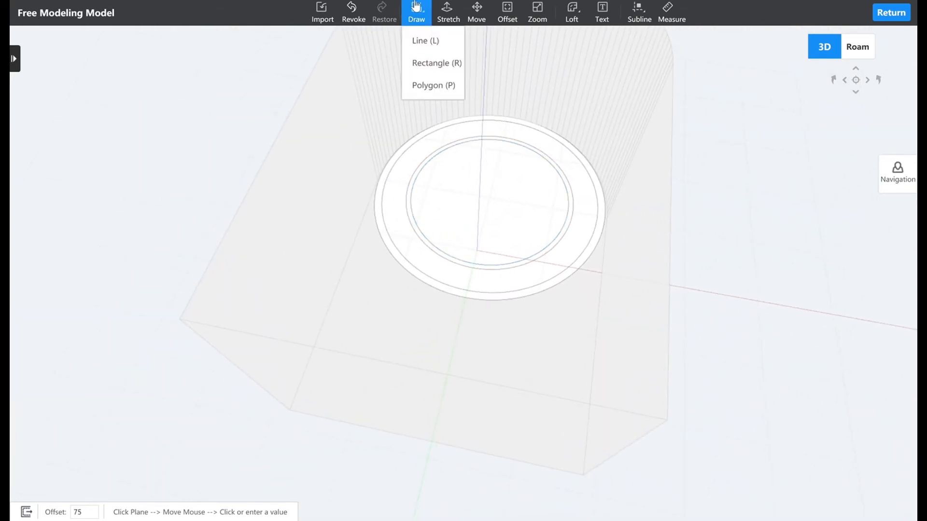
click(419, 42)
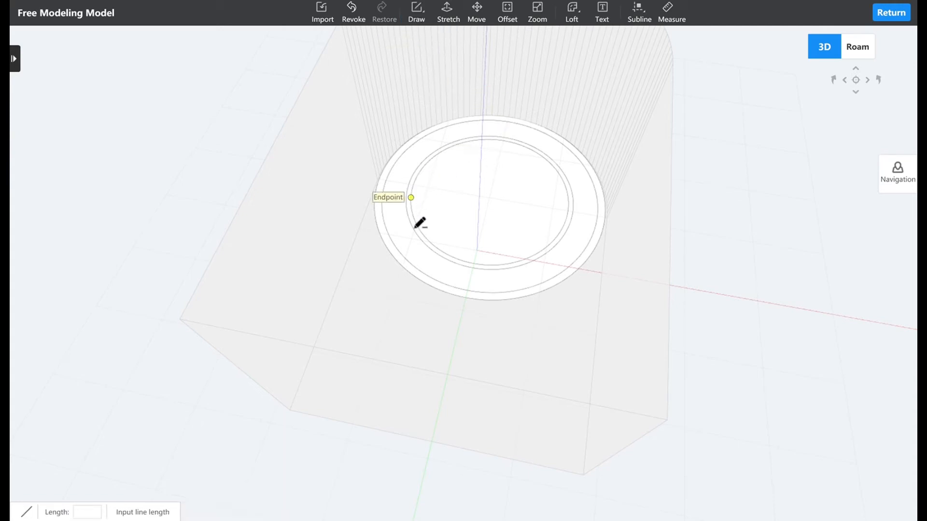
click(451, 213)
click(368, 272)
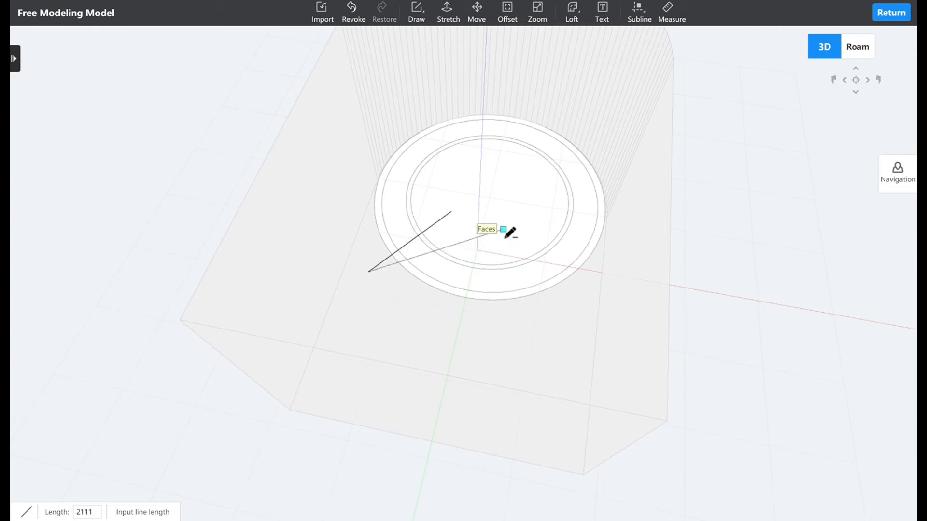
key(Escape)
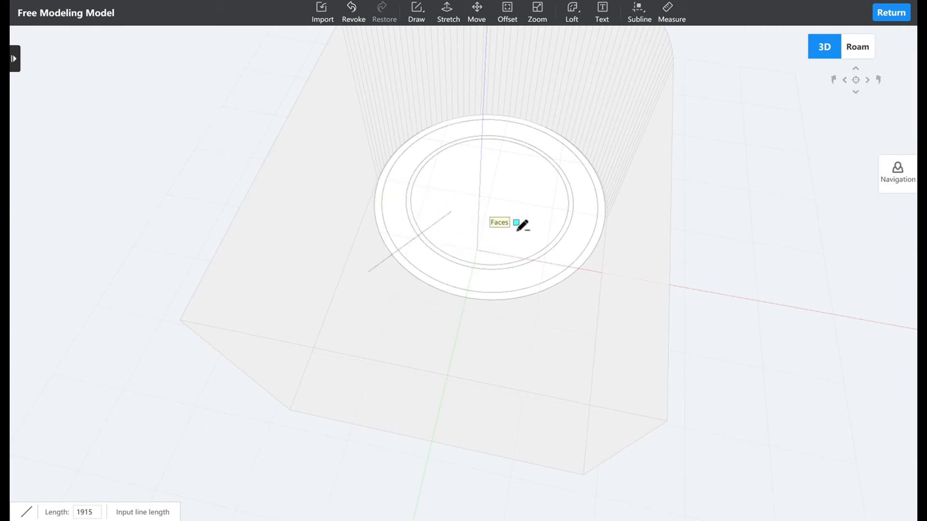
Draw two more lines across the rings, one through the front and one through the front-right part, both ending outside the outer circle.
click(516, 215)
click(513, 341)
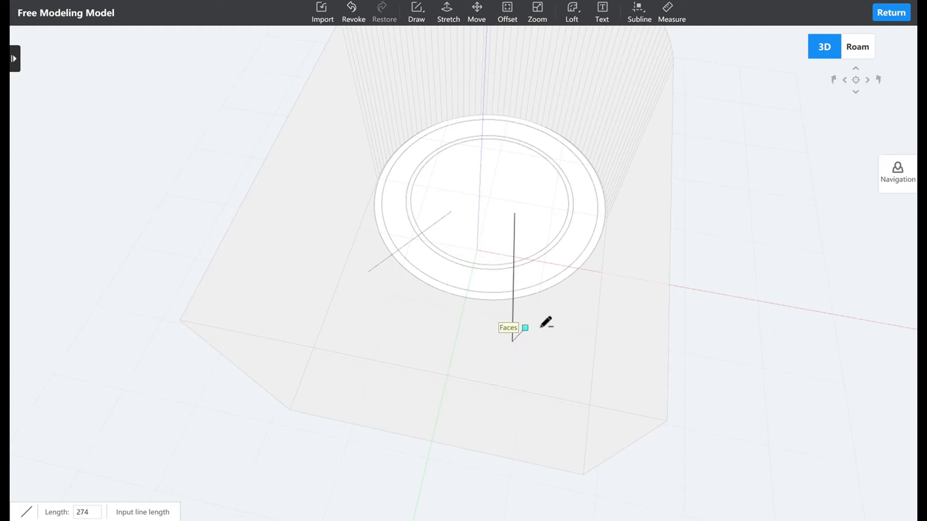
key(Escape)
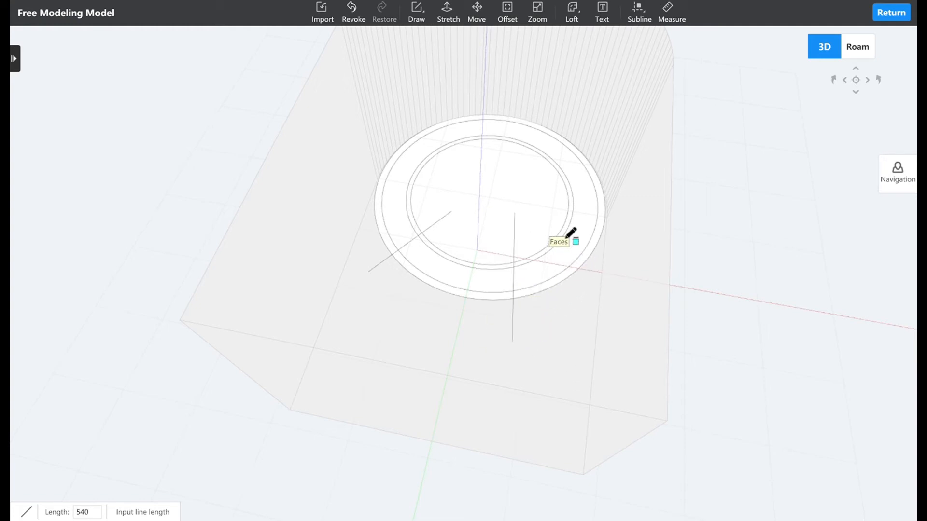
click(540, 221)
click(599, 304)
key(Escape)
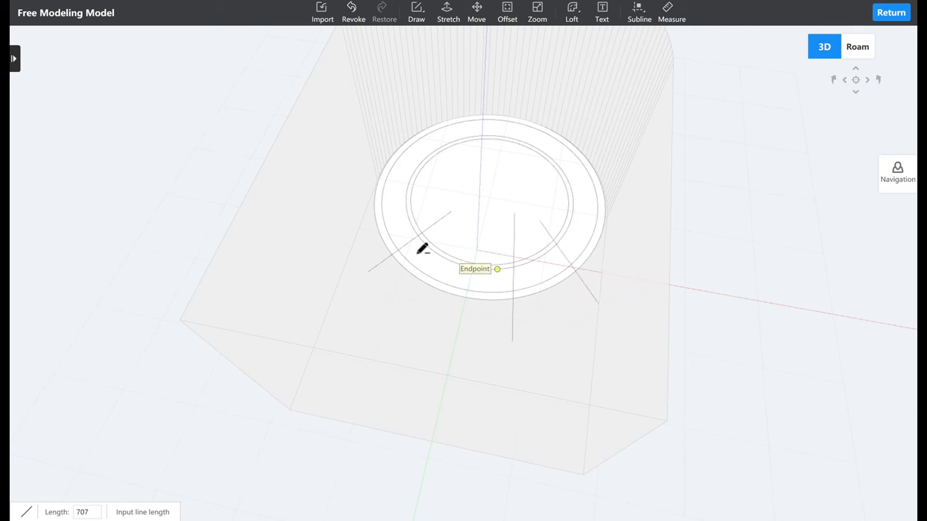
Stretch the long back segment of the thin outer ring, between the front-left and front-right lines, to a height of 2800.
scroll(406, 208, up, 2)
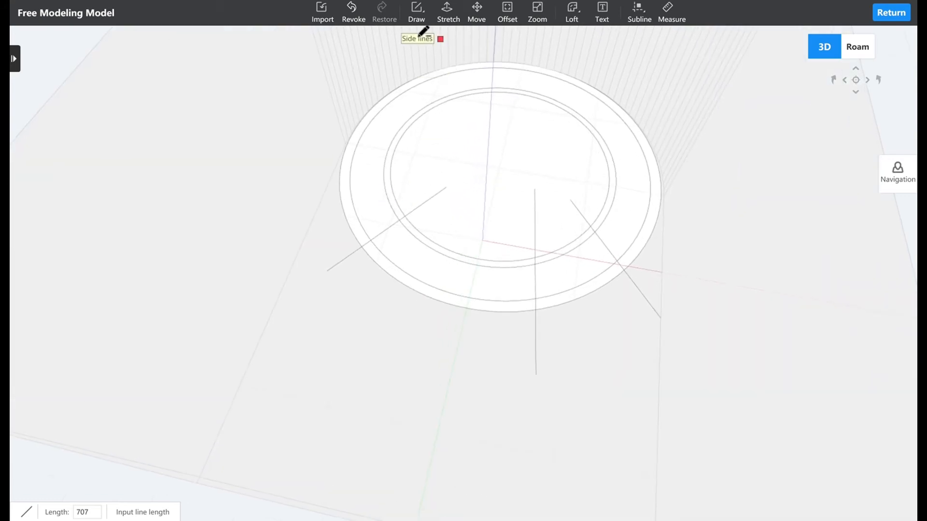
click(449, 12)
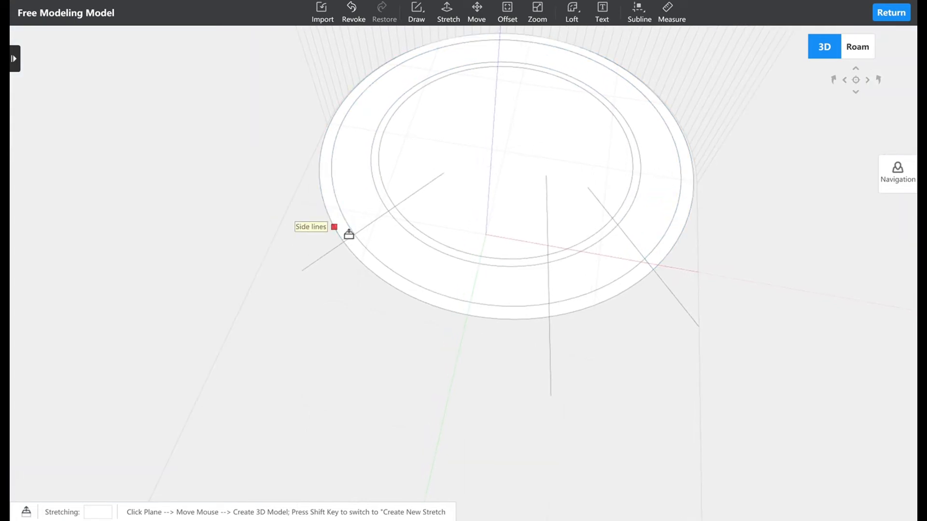
click(349, 234)
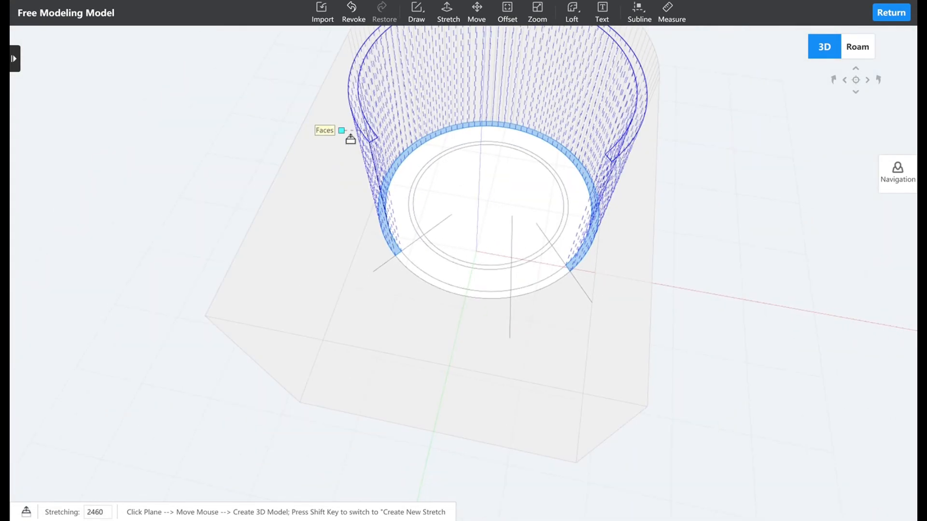
scroll(350, 140, down, 5)
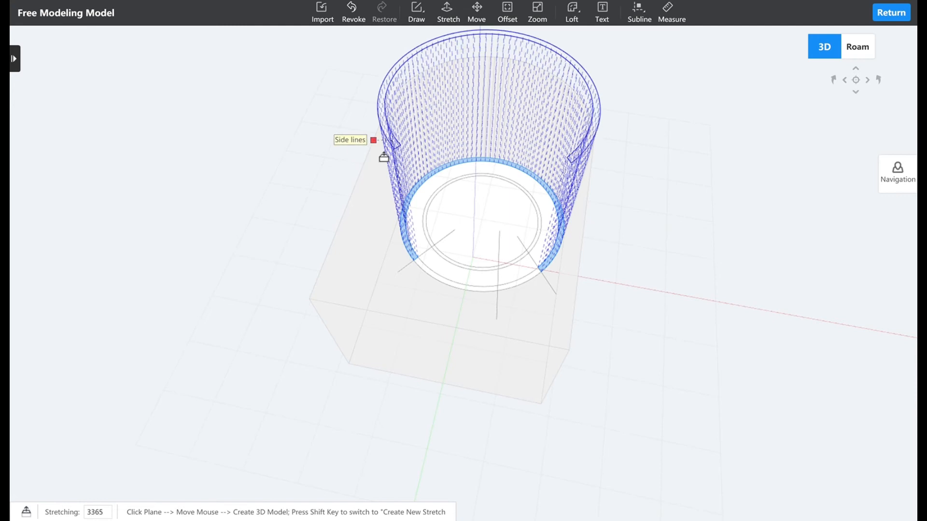
click(366, 173)
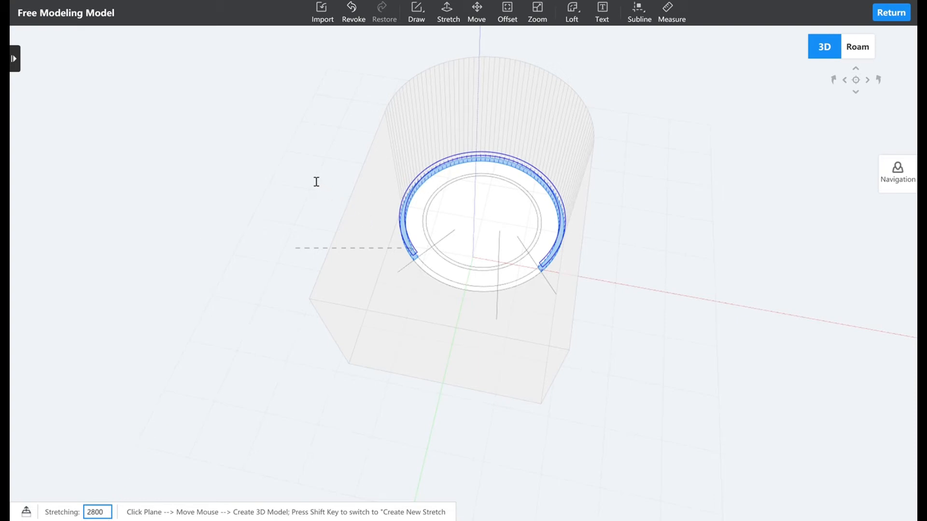
key(Return)
middle_drag(306, 174, 470, 183)
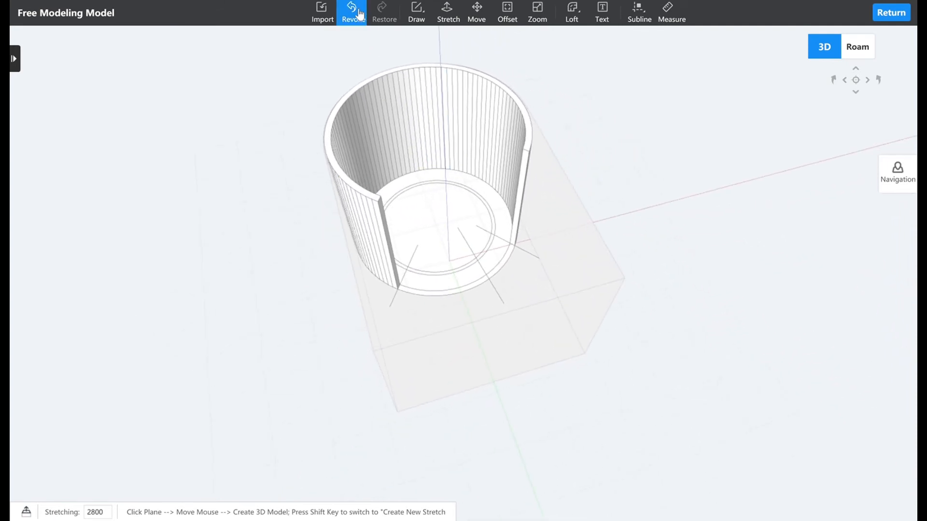
Undo the stretch of the outer ring's long back segment.
middle_drag(488, 348, 371, 301)
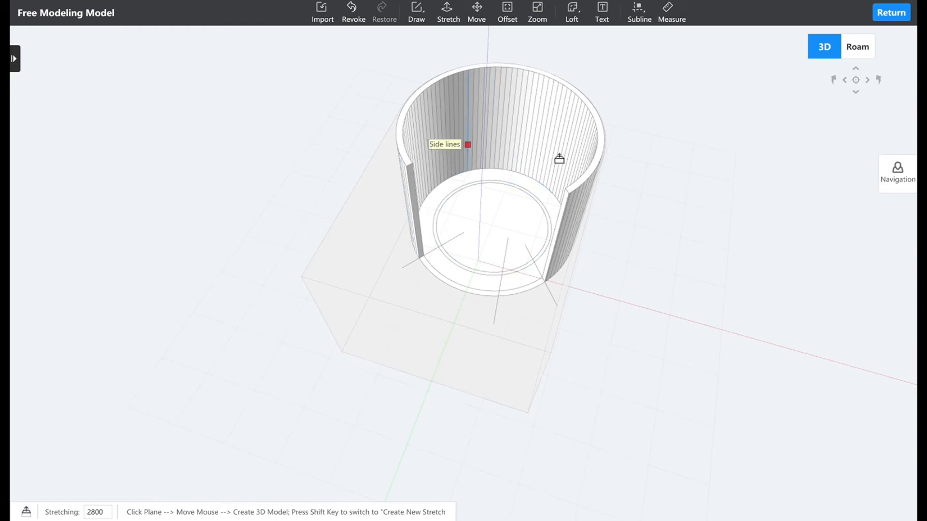
click(351, 16)
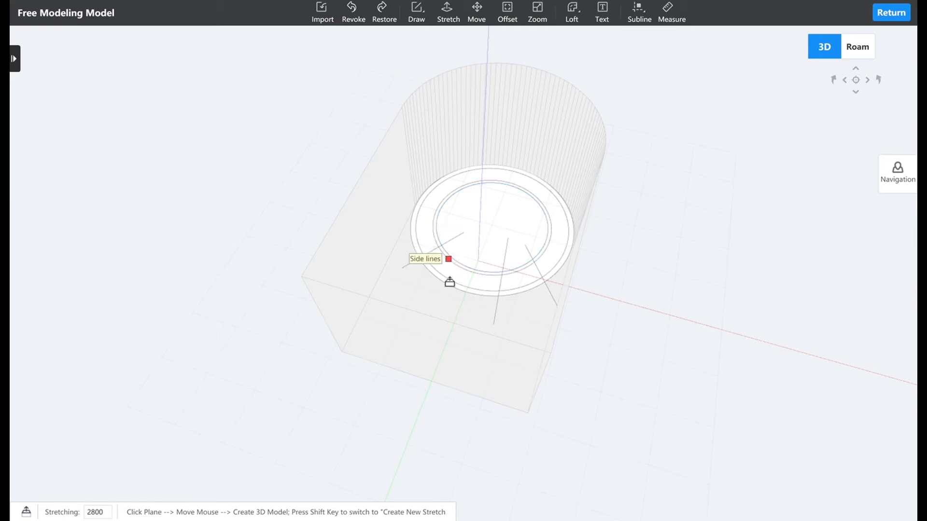
scroll(455, 287, up, 3)
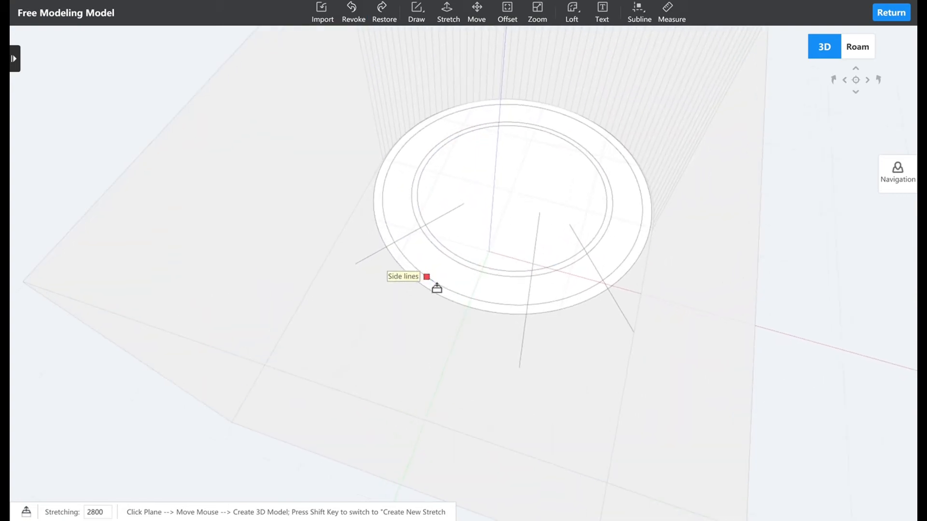
scroll(440, 299, up, 3)
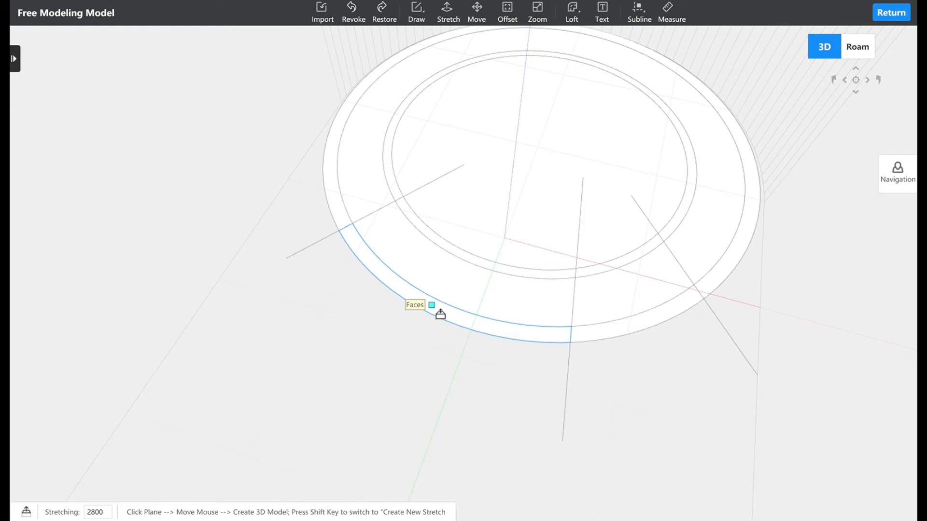
Draw a fourth straight line across the front part of the rings, between the front-left and front lines, ending outside the outer circle.
click(417, 12)
click(426, 41)
click(465, 181)
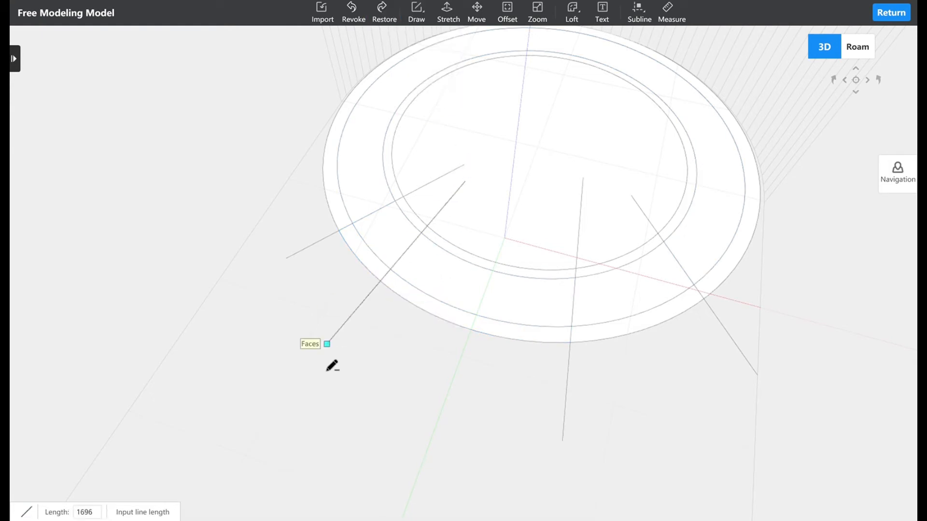
click(335, 383)
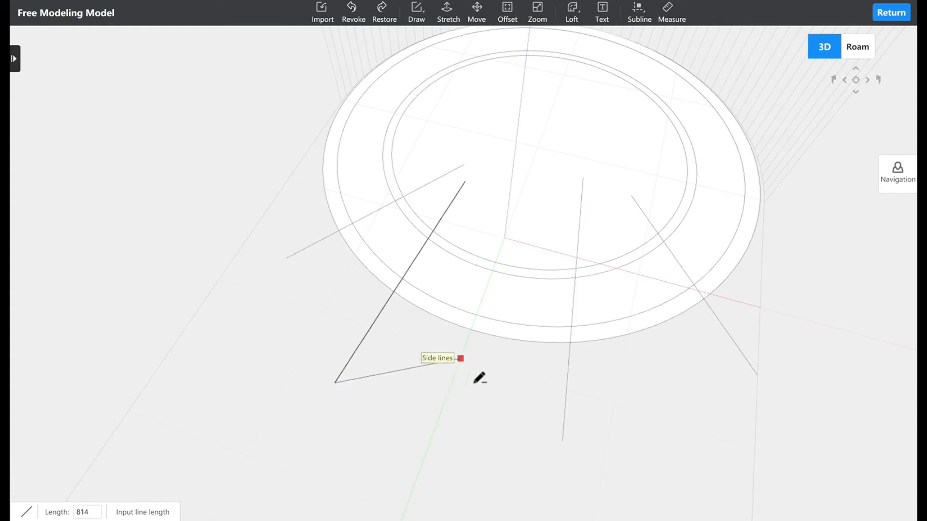
key(Escape)
Stretch the front segment of the thin outer ring, between the two middle lines, to a height of 2800.
mouse_move(484, 342)
middle_down()
mouse_move(562, 329)
mouse_move(550, 332)
middle_up()
click(448, 14)
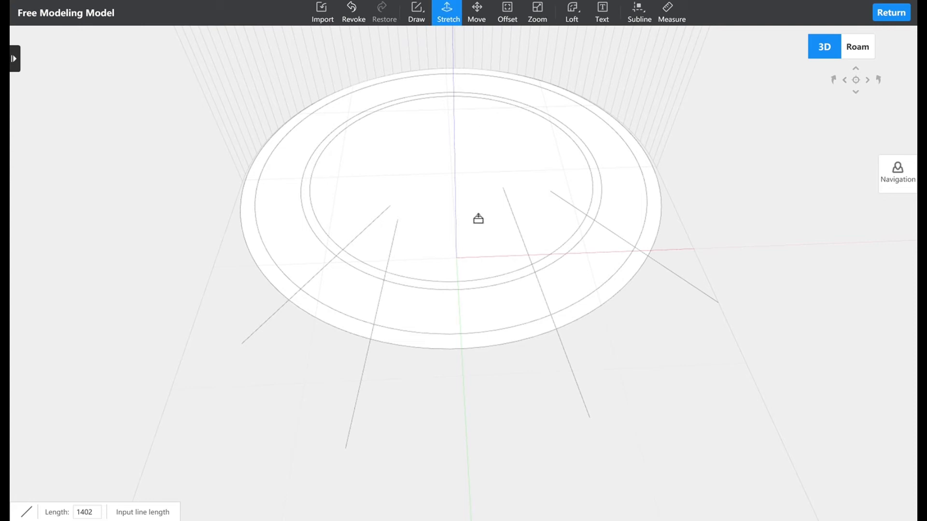
click(496, 347)
scroll(466, 93, down, 5)
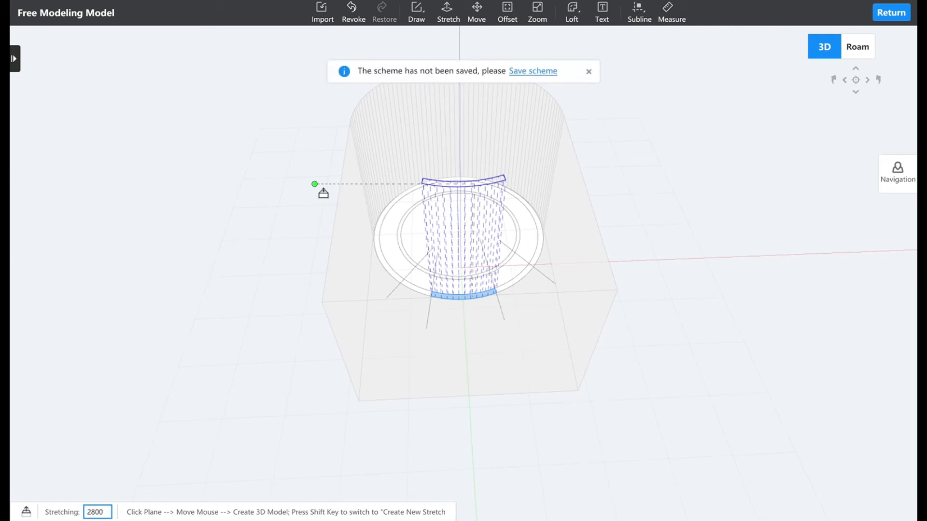
key(Return)
Stretch the innermost circle upward into a solid cylinder with a height of 764.
middle_drag(415, 311, 489, 300)
scroll(394, 258, up, 3)
scroll(393, 258, up, 3)
mouse_move(354, 291)
middle_down()
mouse_move(374, 285)
mouse_move(414, 317)
mouse_move(396, 325)
mouse_move(333, 281)
mouse_move(283, 280)
middle_up()
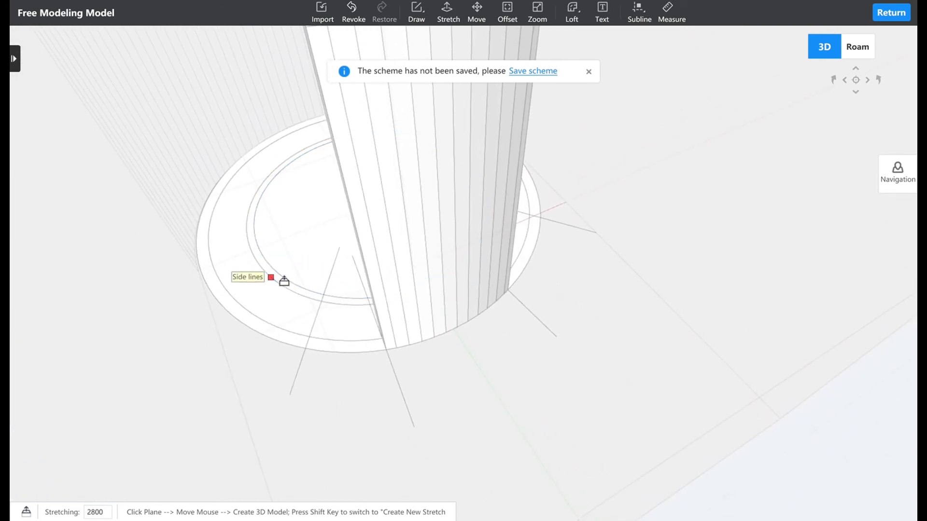
click(302, 262)
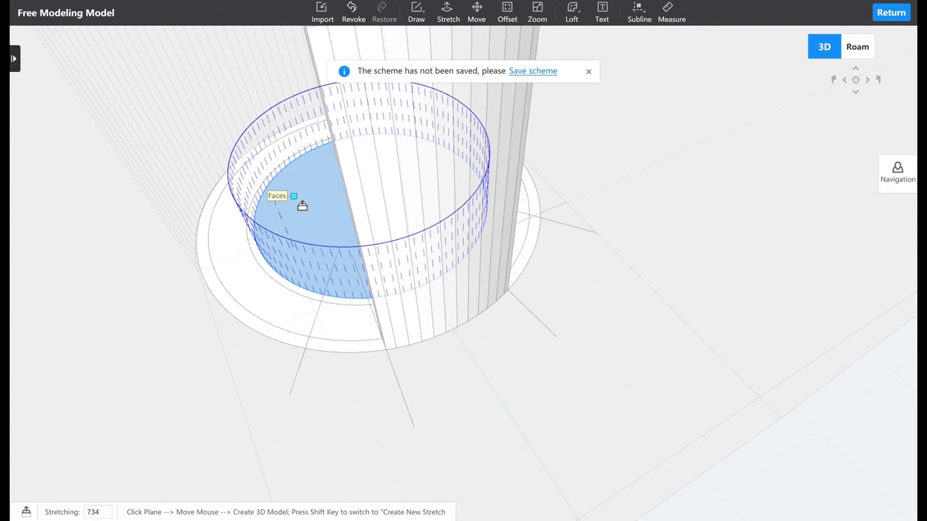
mouse_move(302, 206)
middle_down()
mouse_move(536, 190)
mouse_move(483, 211)
mouse_move(399, 213)
middle_up()
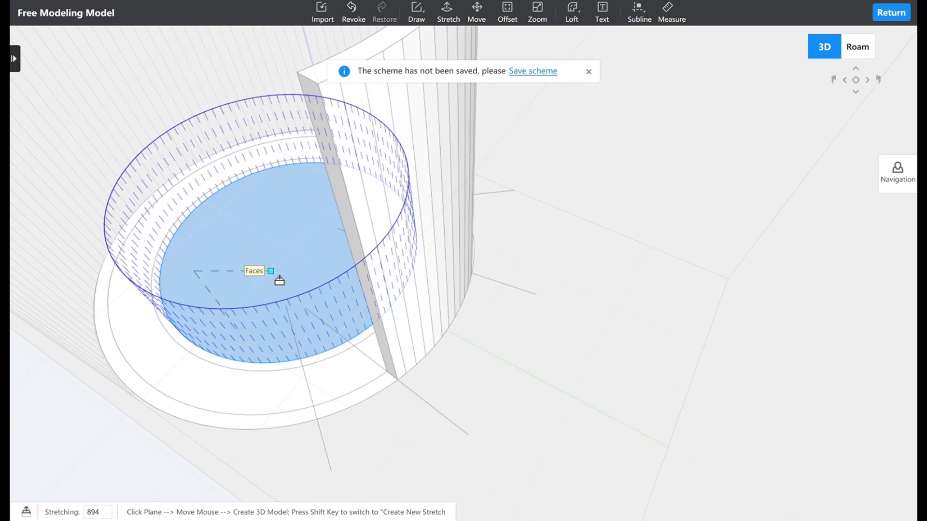
middle_drag(260, 281, 234, 278)
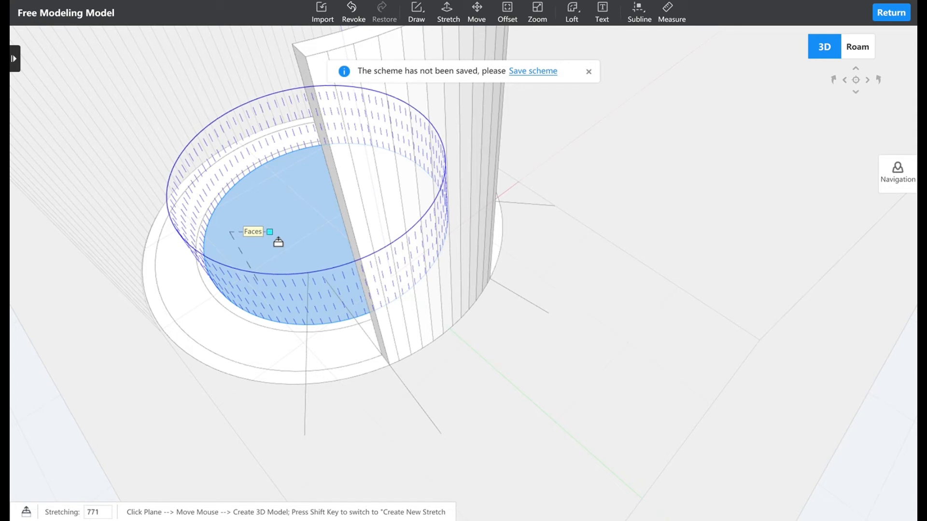
click(345, 369)
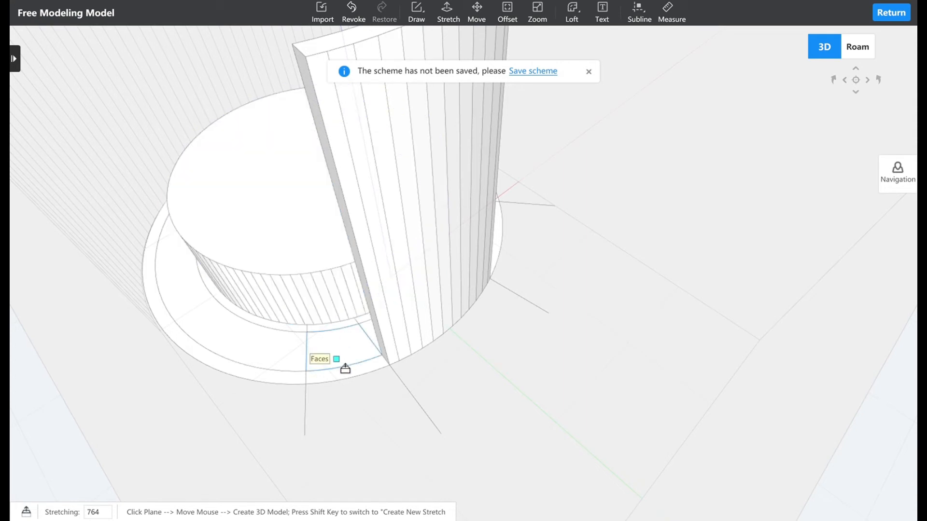
Draw a short line across the thin outer ring on its left side and another on its right side, separating the back half.
middle_drag(326, 354, 227, 244)
middle_drag(553, 325, 685, 375)
middle_drag(321, 333, 375, 362)
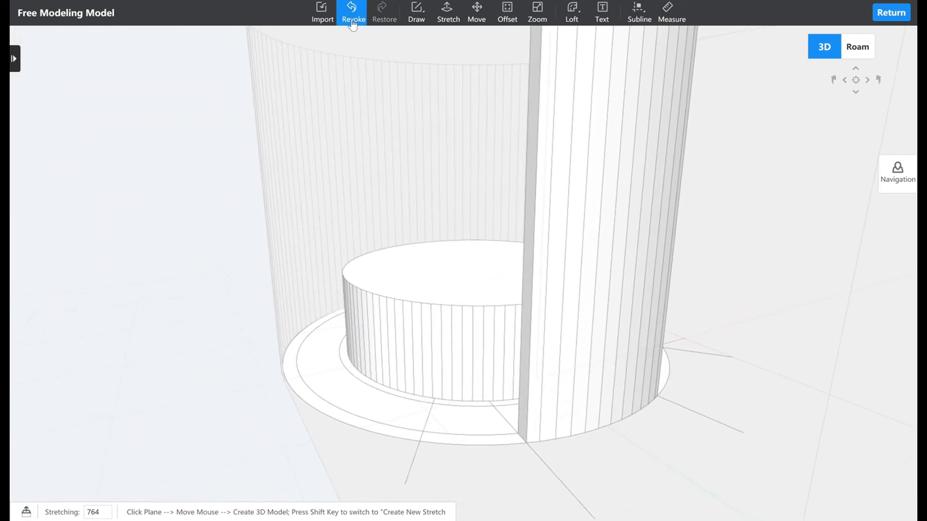
middle_drag(369, 206, 397, 291)
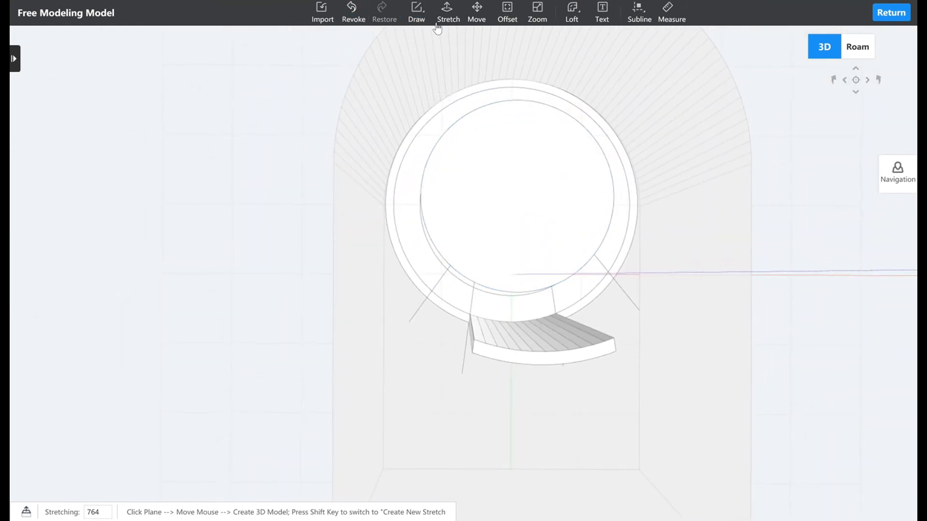
click(422, 41)
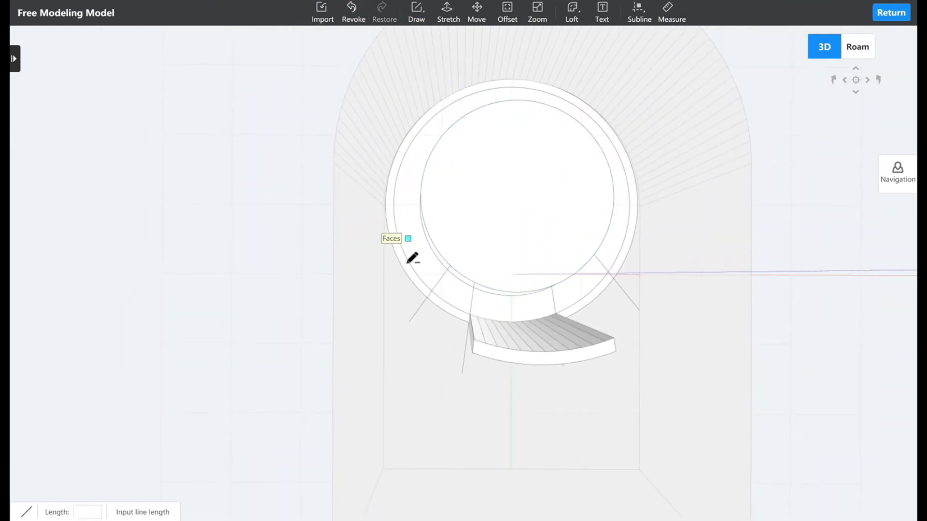
click(396, 215)
middle_drag(517, 197, 522, 198)
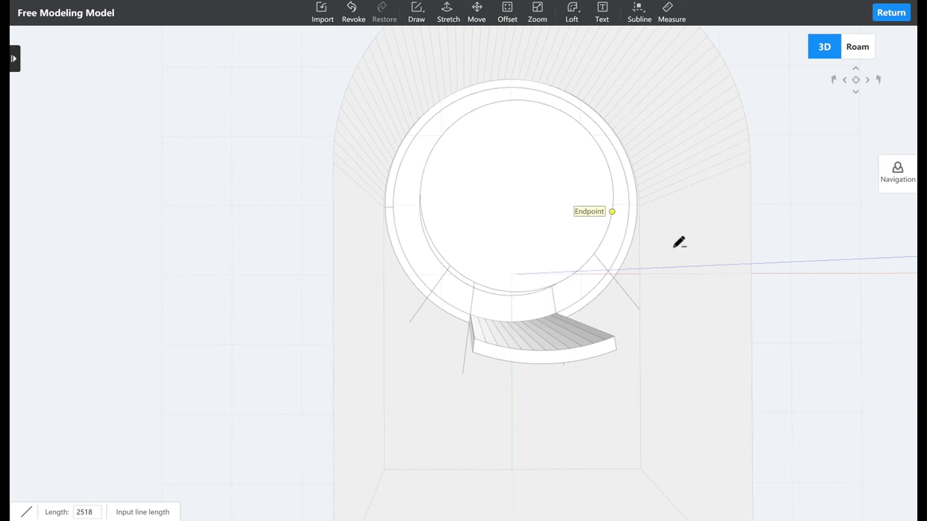
click(651, 214)
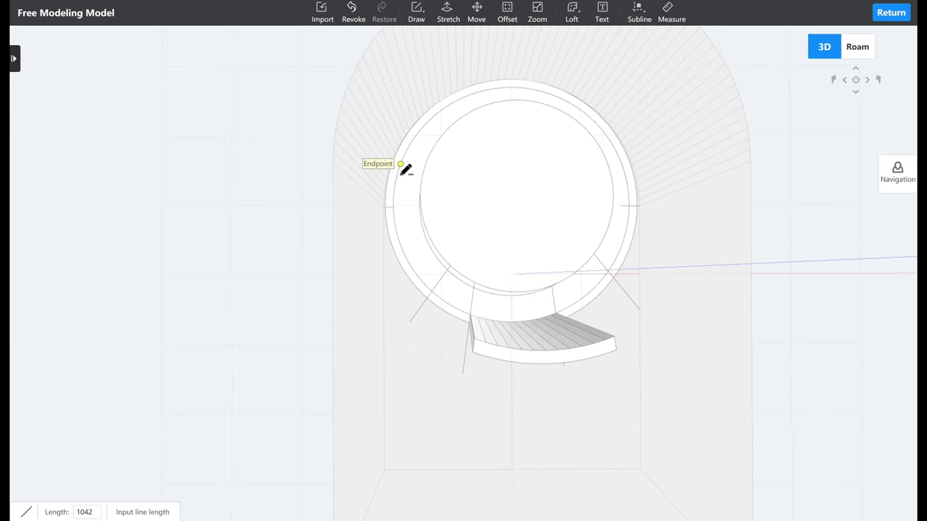
Stretch the back half of the thin outer ring upward to a height of 1786.
click(448, 12)
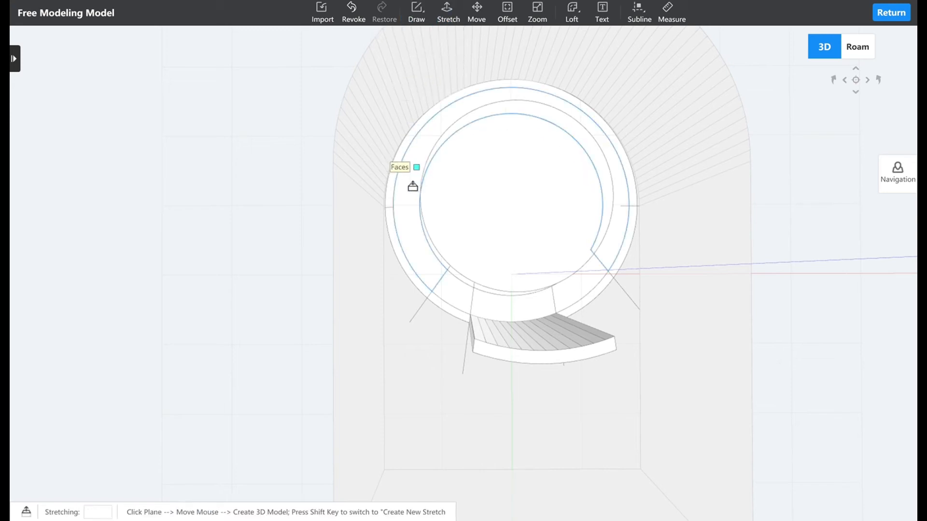
scroll(399, 202, up, 3)
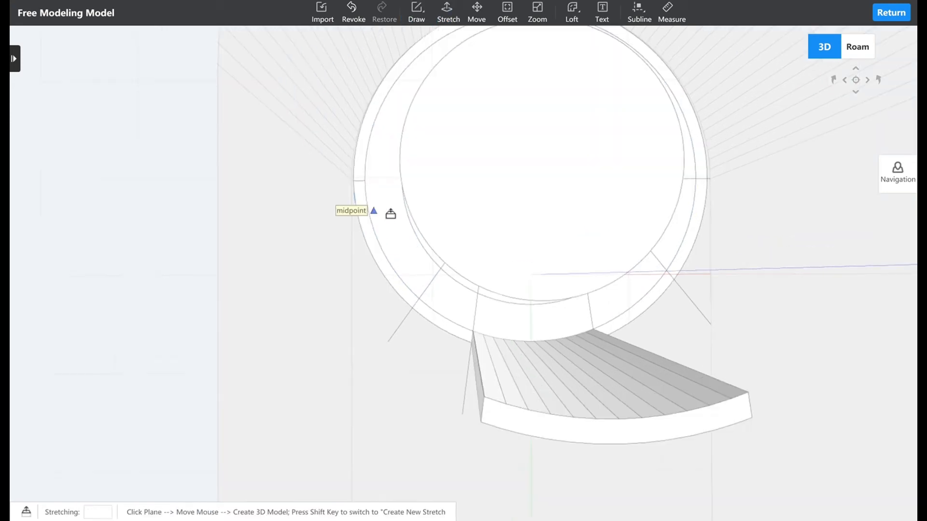
click(364, 172)
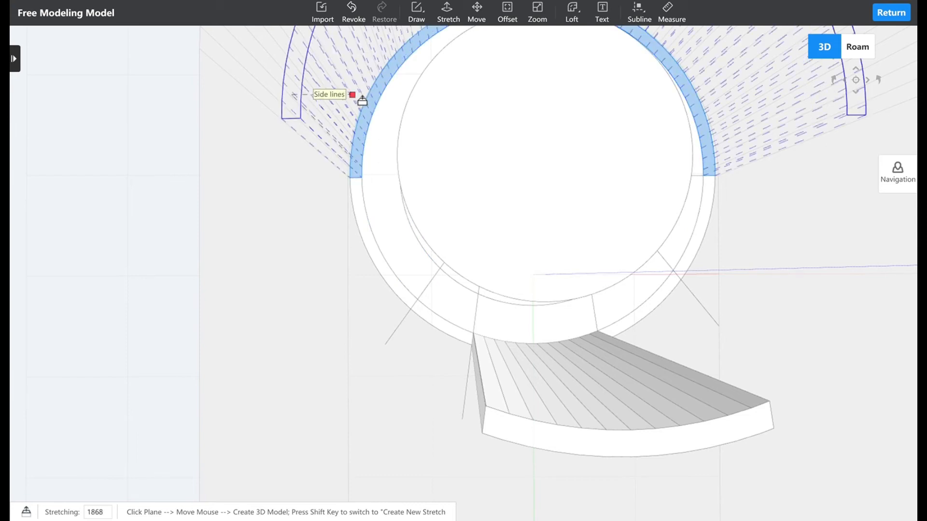
scroll(362, 154, down, 2)
middle_drag(363, 154, 346, 84)
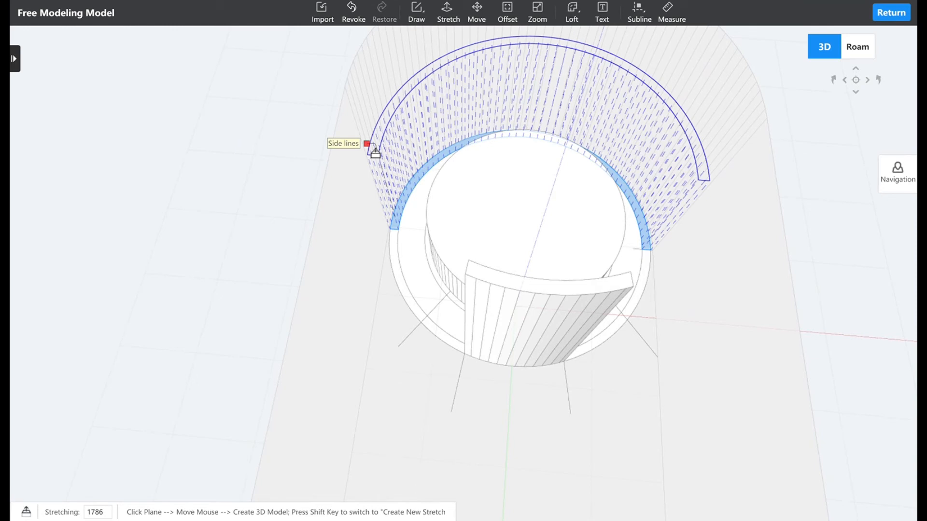
click(409, 179)
Stretch the top face of the curved back wall downward by 436 to lower the wall.
middle_drag(422, 129, 471, 108)
middle_drag(420, 145, 398, 156)
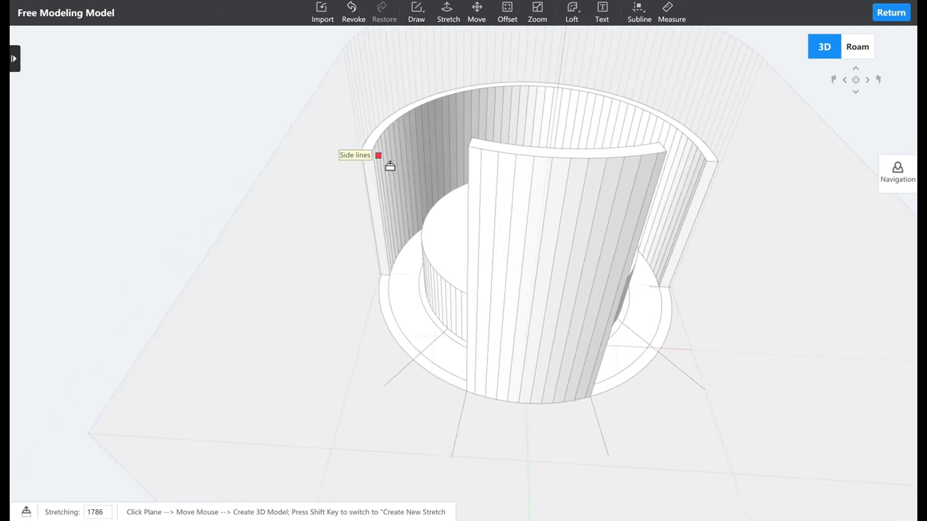
scroll(386, 161, up, 3)
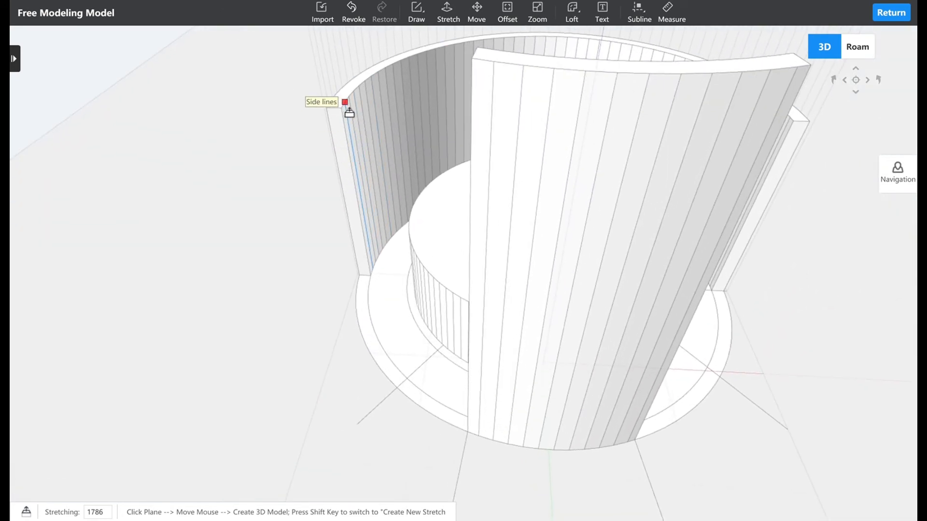
scroll(355, 126, up, 5)
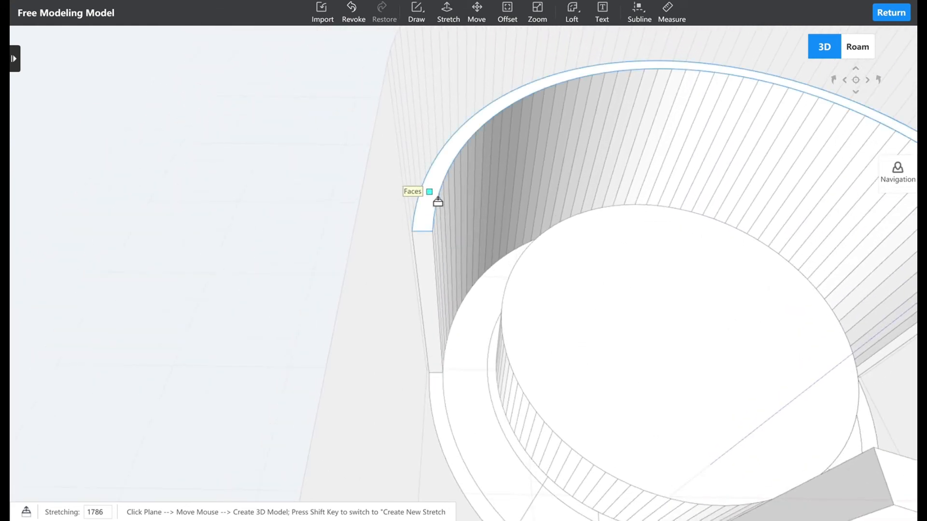
click(438, 202)
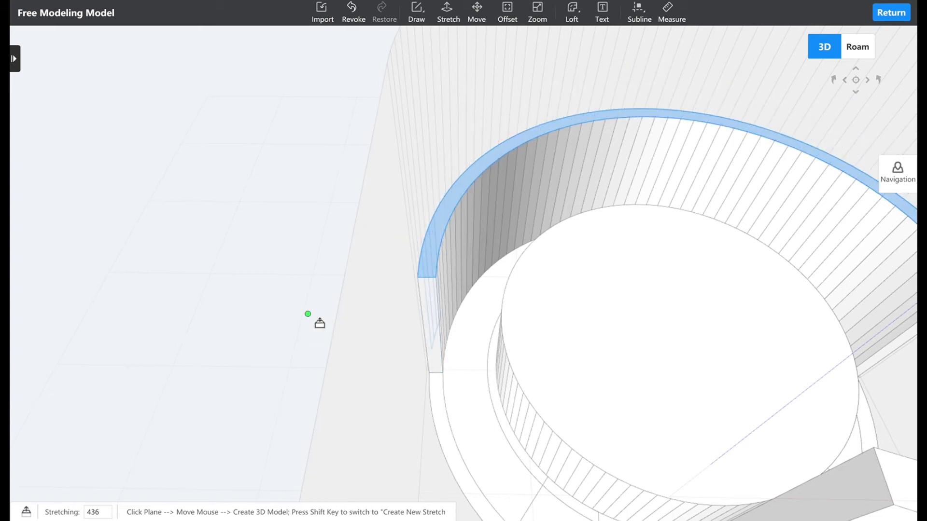
Draw lines across the wide ring from both ends of the curved back wall to the central cylinder, separating the ring's back half.
middle_drag(476, 331, 443, 334)
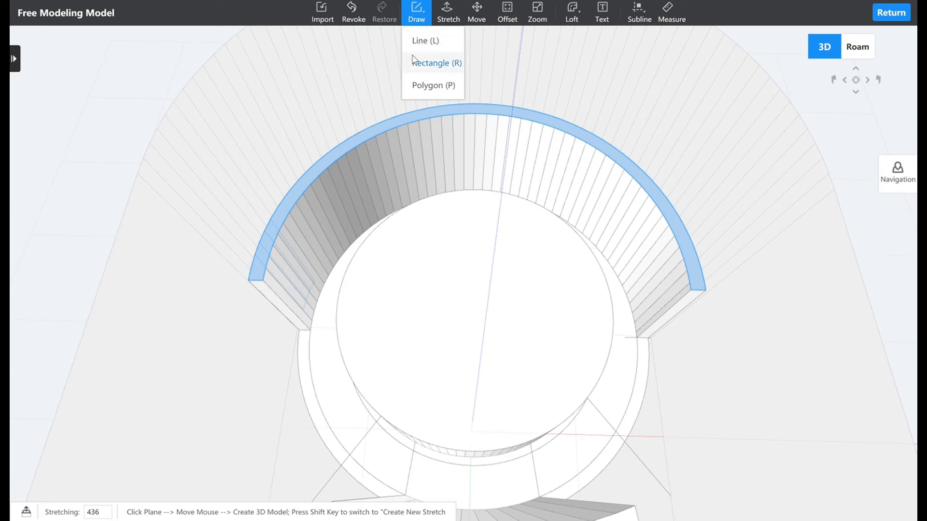
click(424, 40)
click(320, 341)
middle_drag(356, 348, 477, 314)
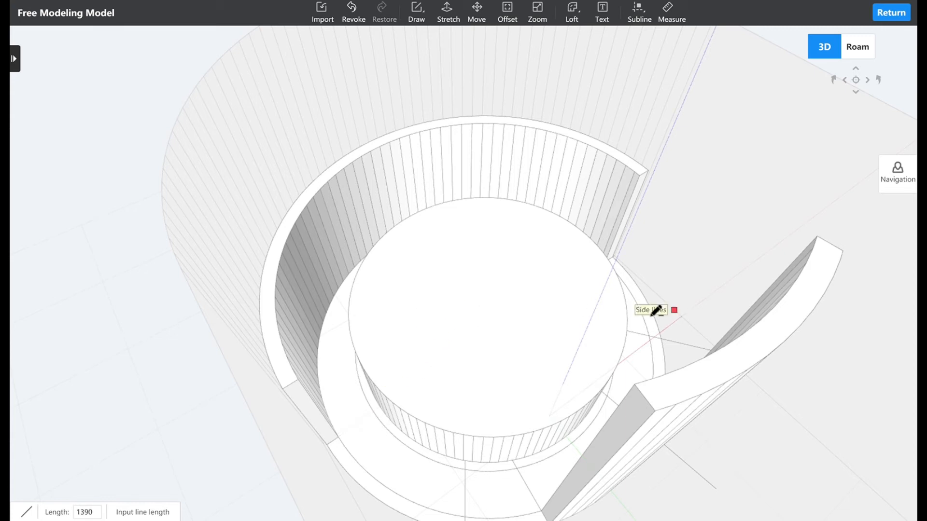
scroll(569, 325, up, 5)
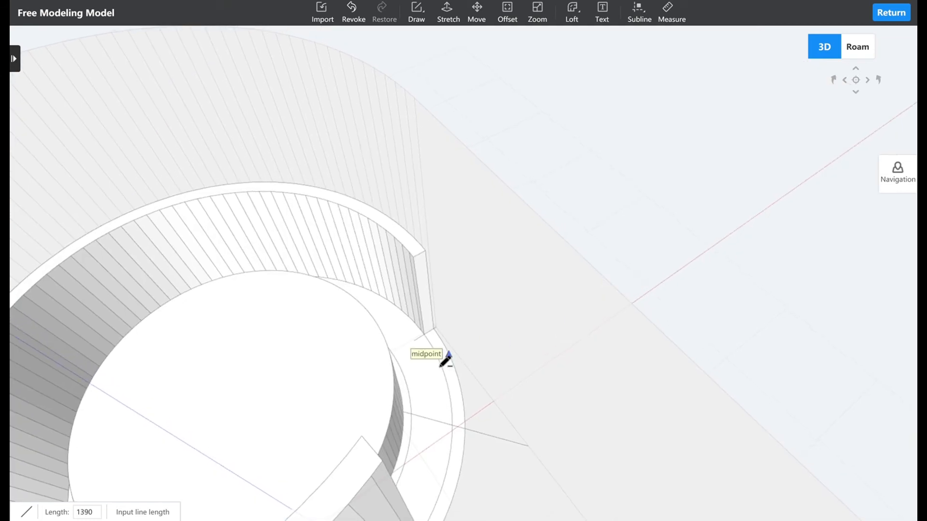
middle_drag(385, 378, 383, 379)
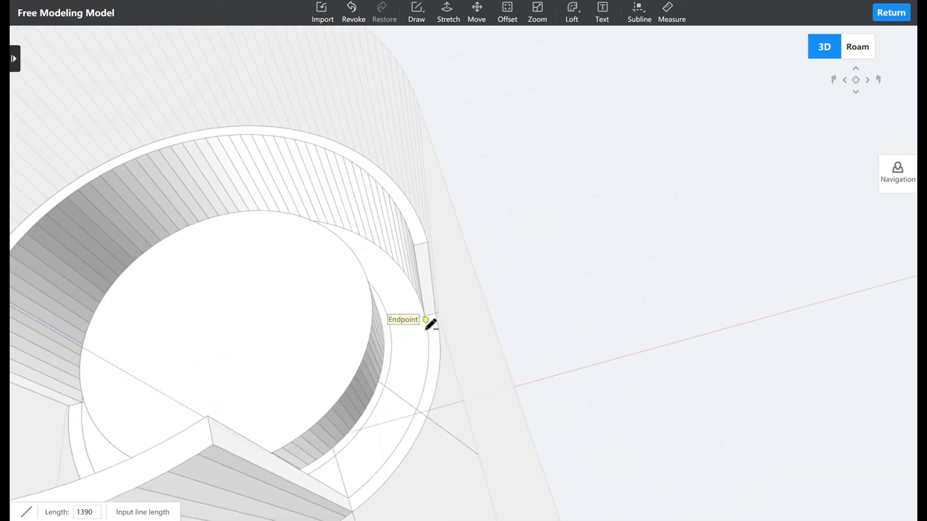
click(435, 314)
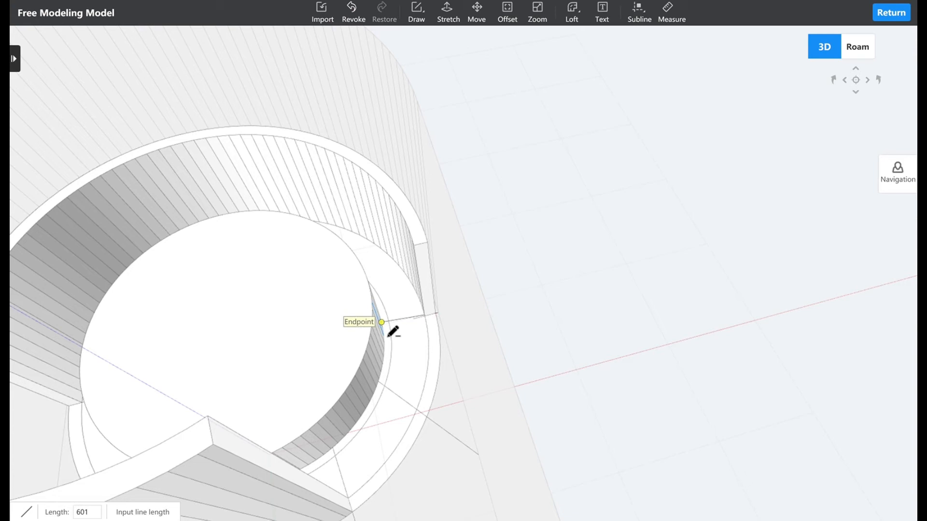
click(386, 336)
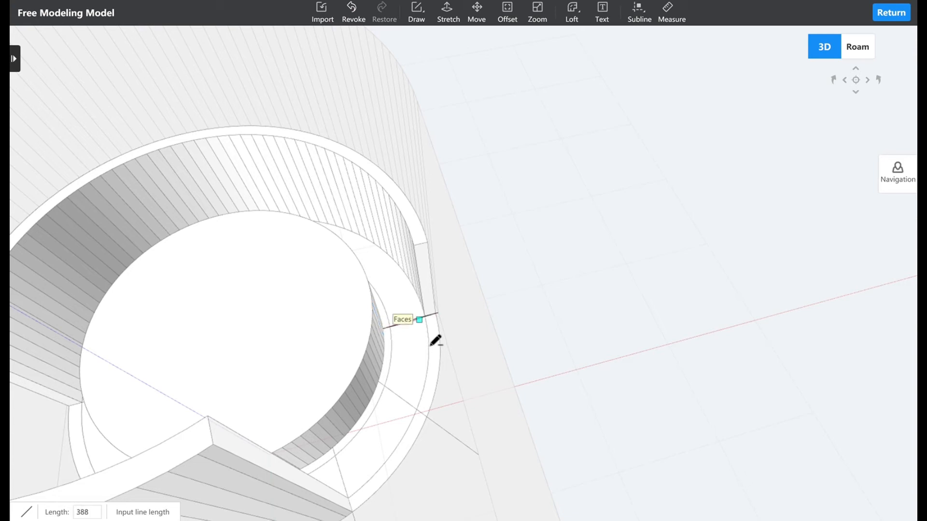
Stretch the back half of the wide ring, inside the curved back wall, to a height of 554.
click(448, 13)
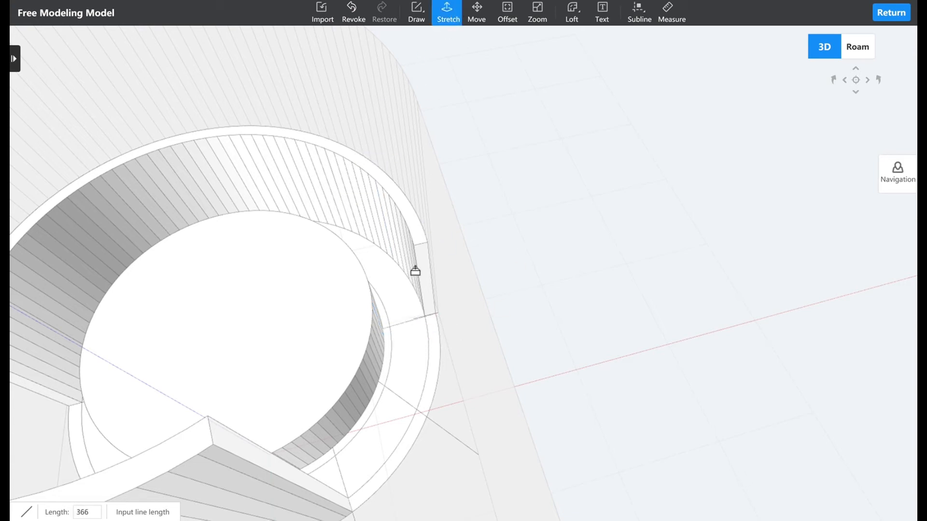
click(408, 311)
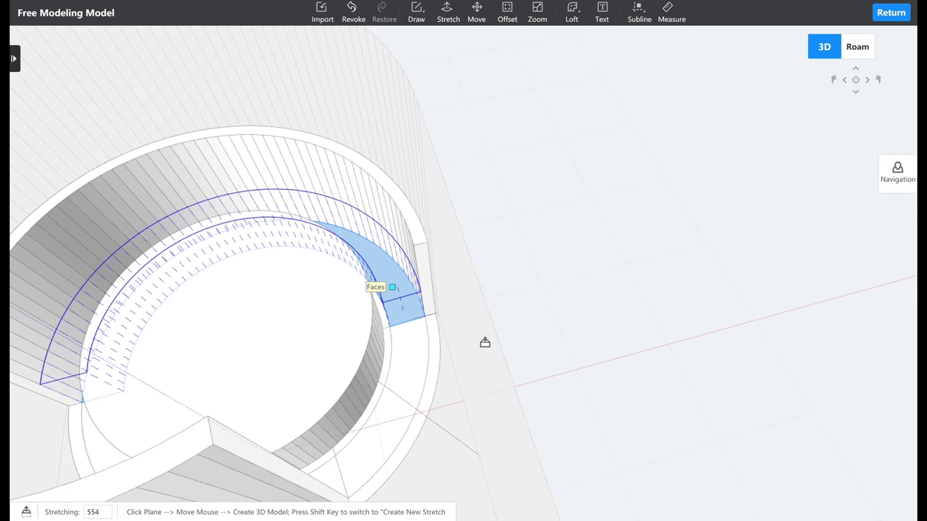
middle_drag(407, 378, 476, 373)
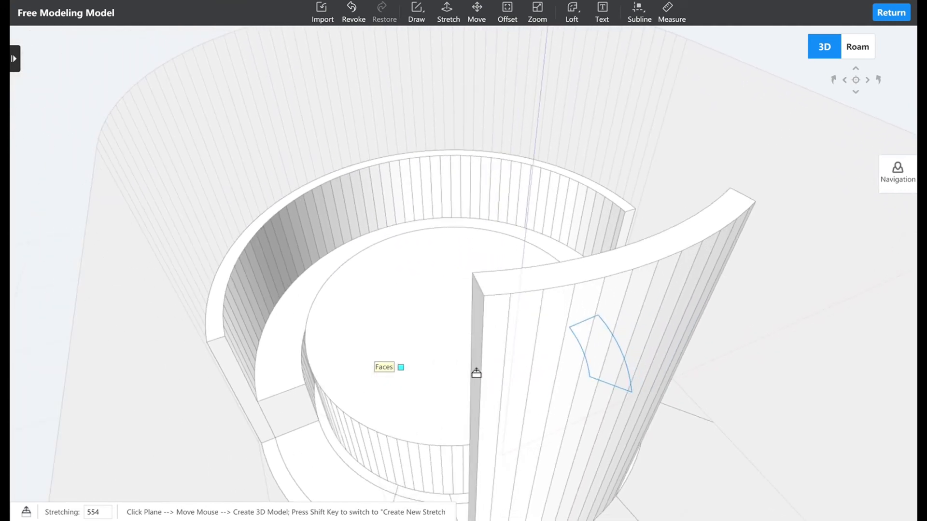
Delete the circular top face of the central cylinder.
click(430, 375)
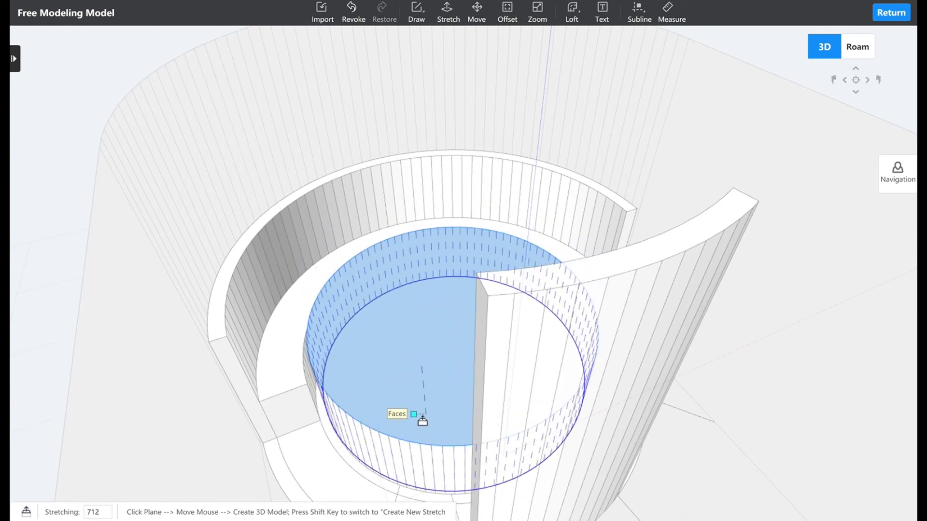
key(Escape)
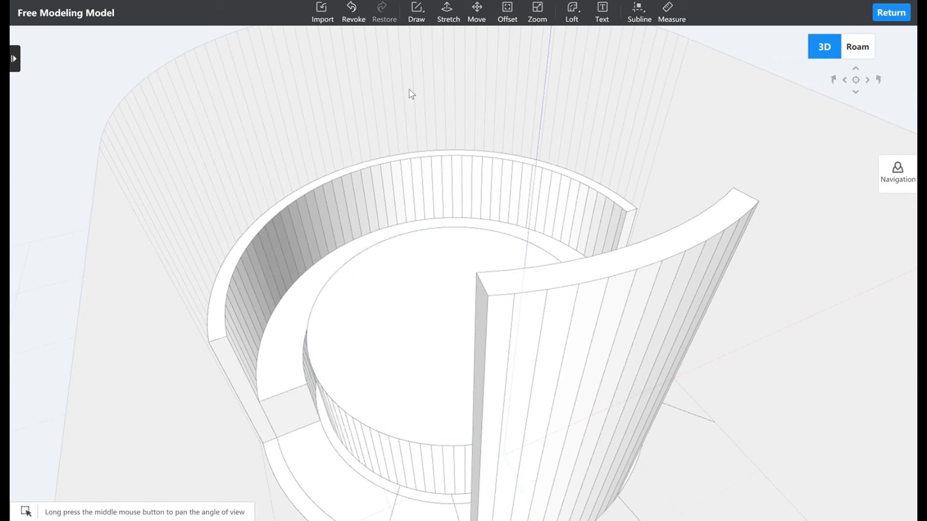
click(403, 355)
right_drag(355, 390, 398, 388)
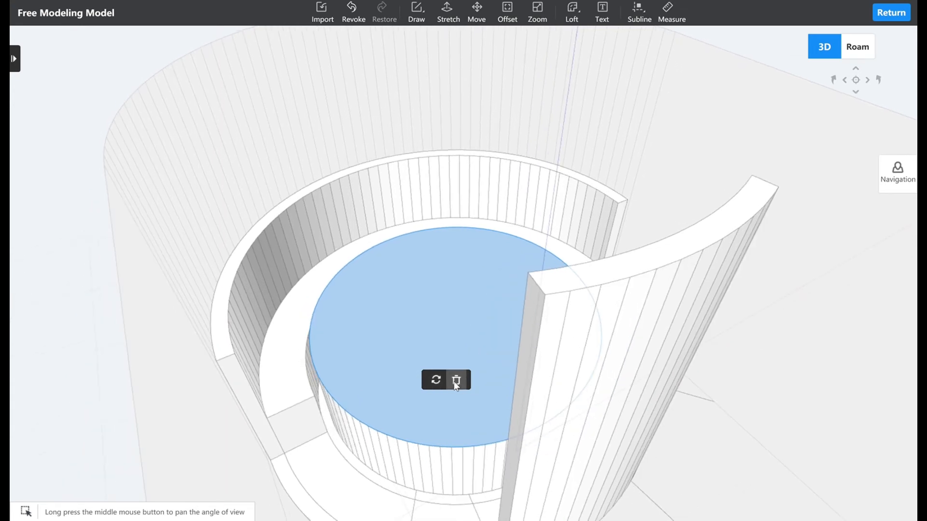
click(456, 382)
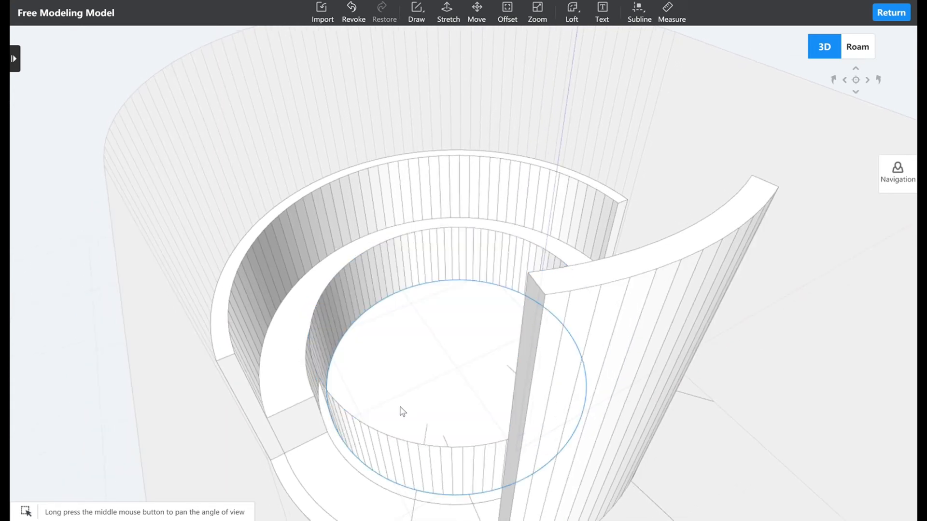
Undo the deletion of the central cylinder's top face and stretch that face down to floor level.
key(ctrl+z)
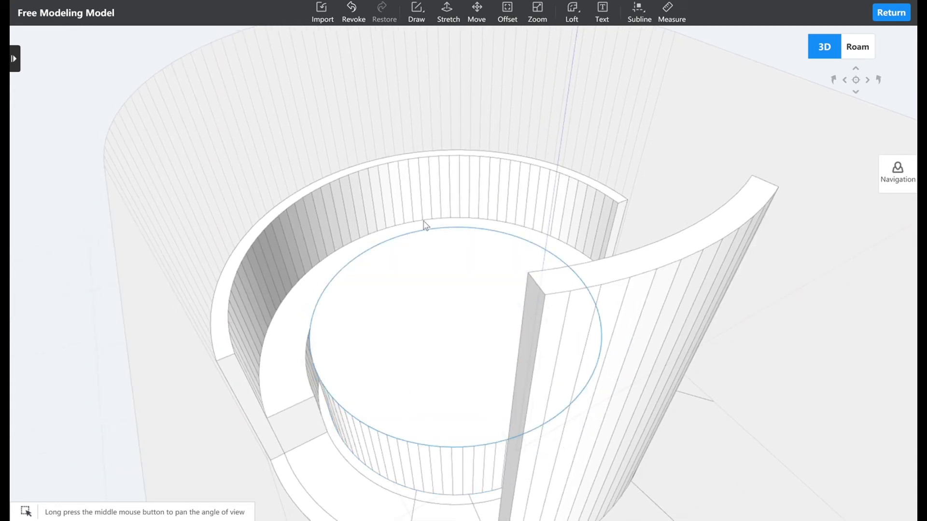
click(448, 13)
click(441, 326)
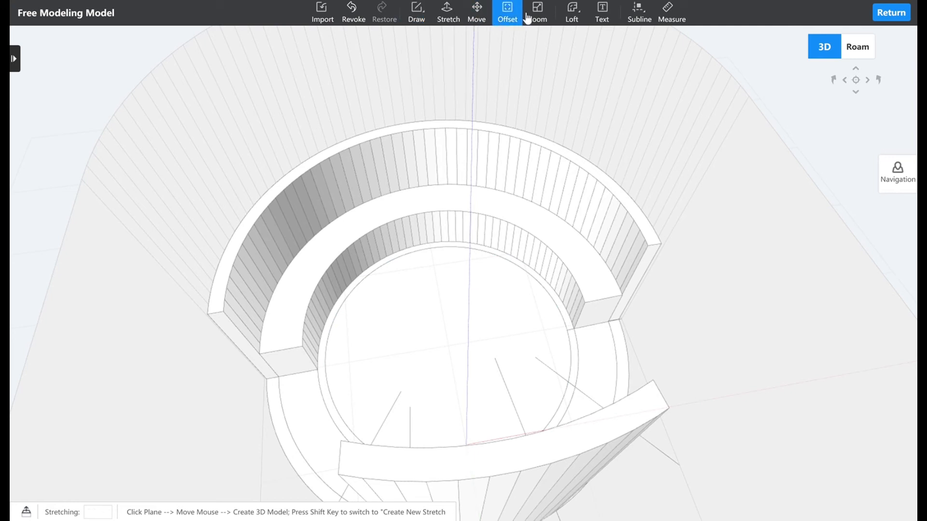
Offset the central circular face inward by 396 and stretch the resulting inner circle to a height of 760.
click(507, 13)
click(529, 337)
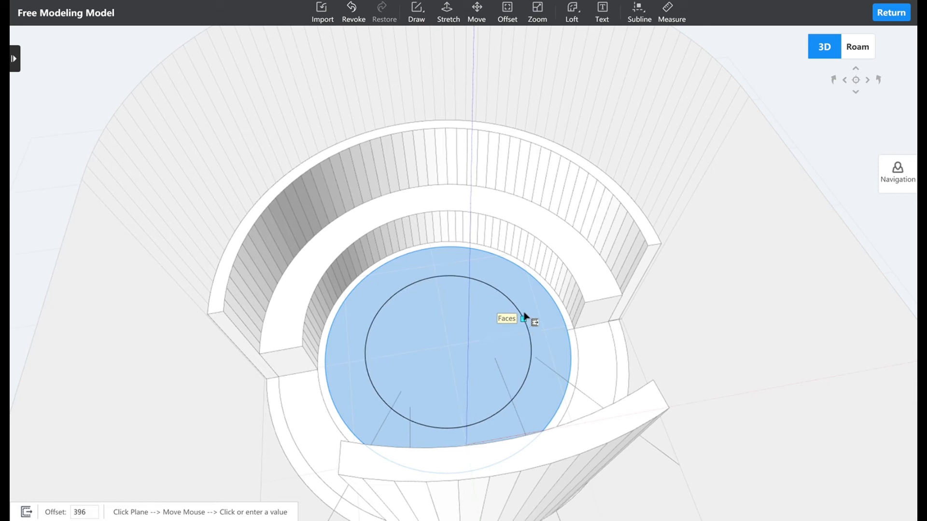
click(449, 10)
click(444, 354)
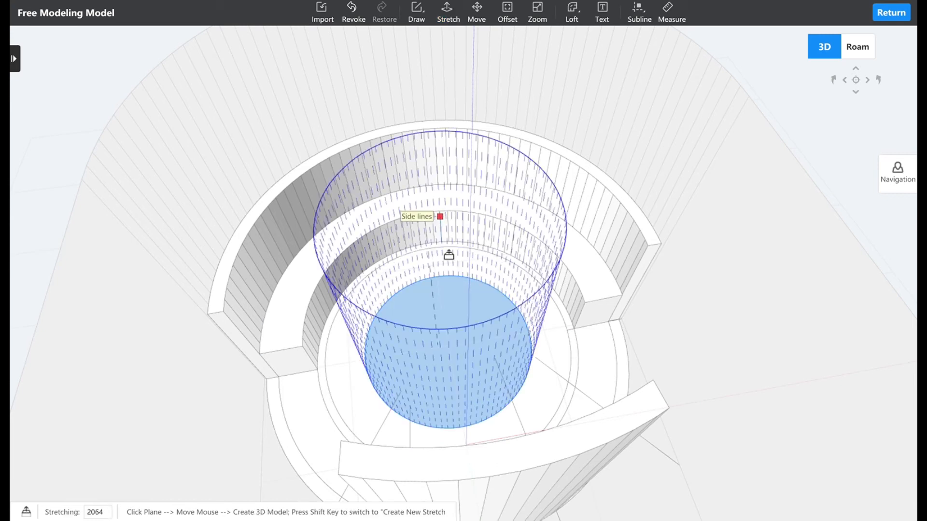
middle_drag(433, 319, 526, 202)
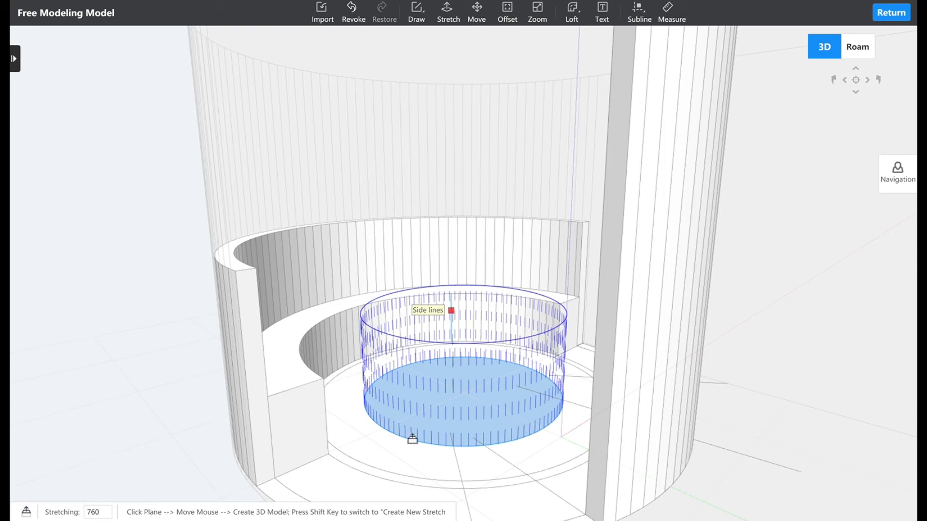
click(561, 450)
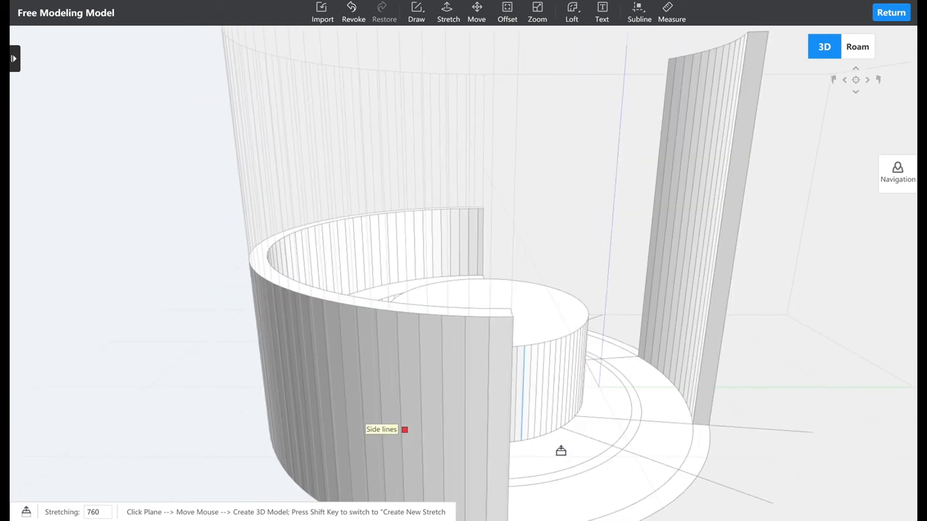
middle_drag(518, 457, 492, 436)
middle_drag(555, 436, 505, 437)
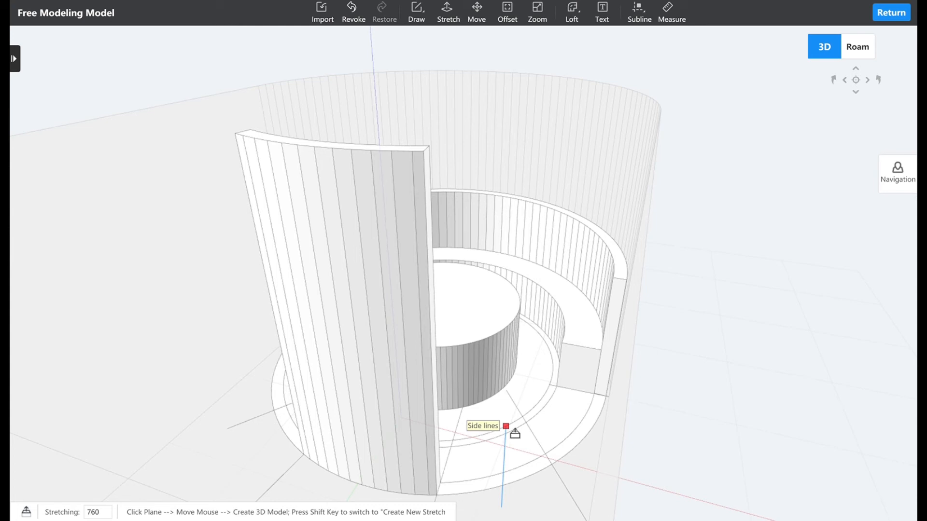
mouse_move(506, 433)
middle_down()
mouse_move(538, 430)
mouse_move(560, 450)
mouse_move(565, 435)
mouse_move(559, 464)
middle_up()
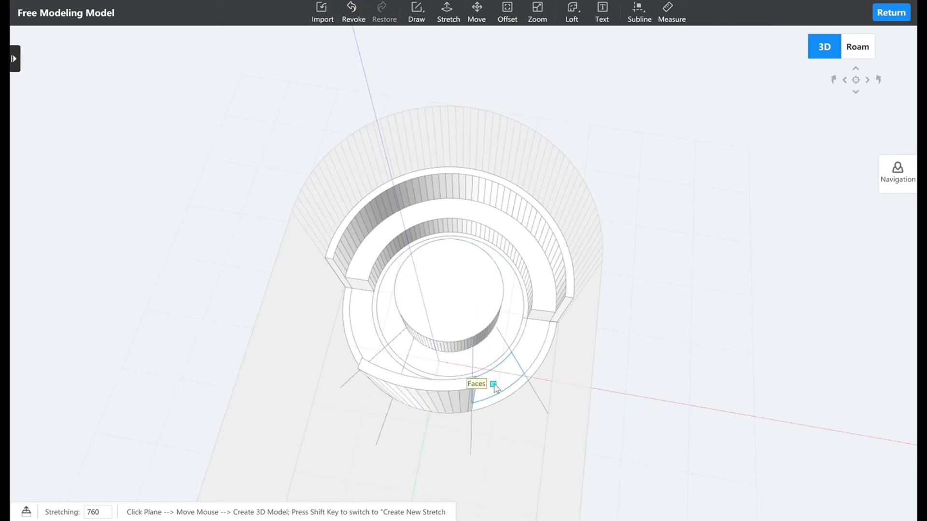
key(Escape)
Stretch the wide ring segment directly inside the tall front curved wall to a height of 760.
middle_drag(500, 388, 267, 363)
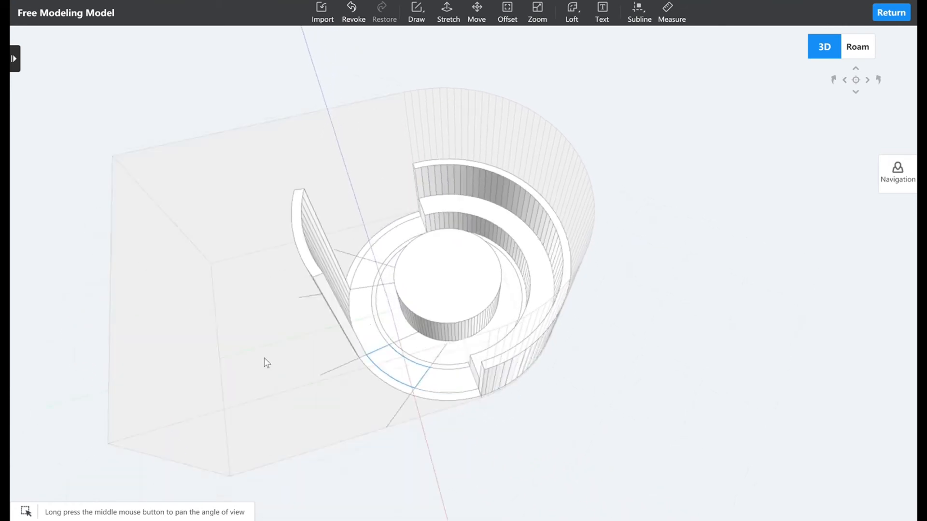
middle_drag(379, 314, 415, 292)
scroll(361, 308, up, 4)
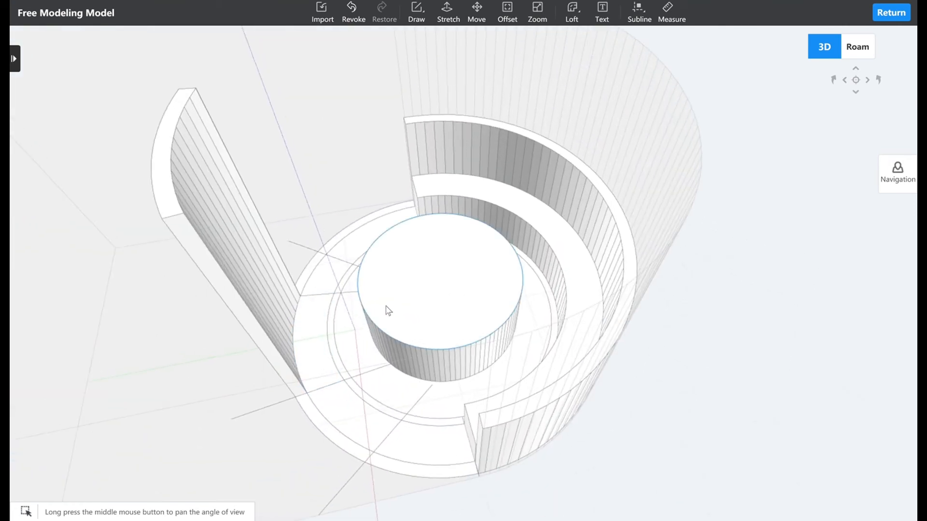
click(448, 12)
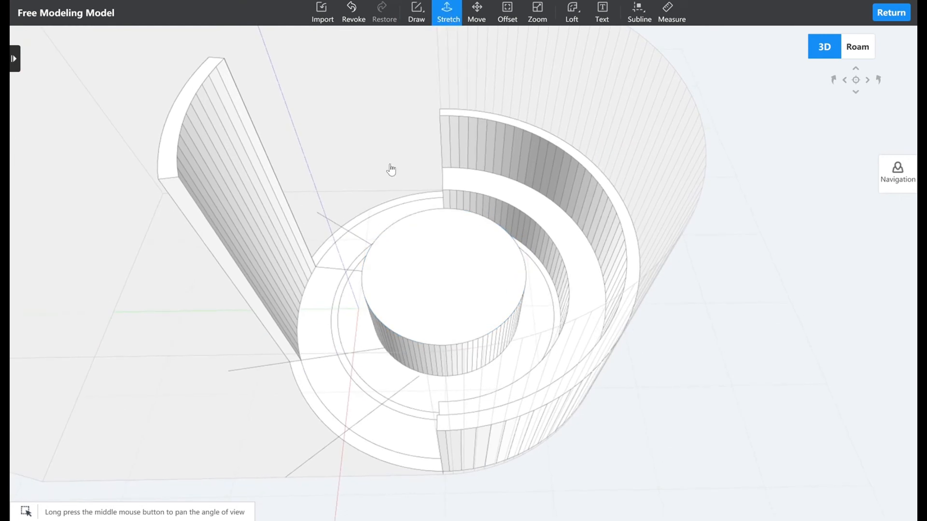
click(332, 300)
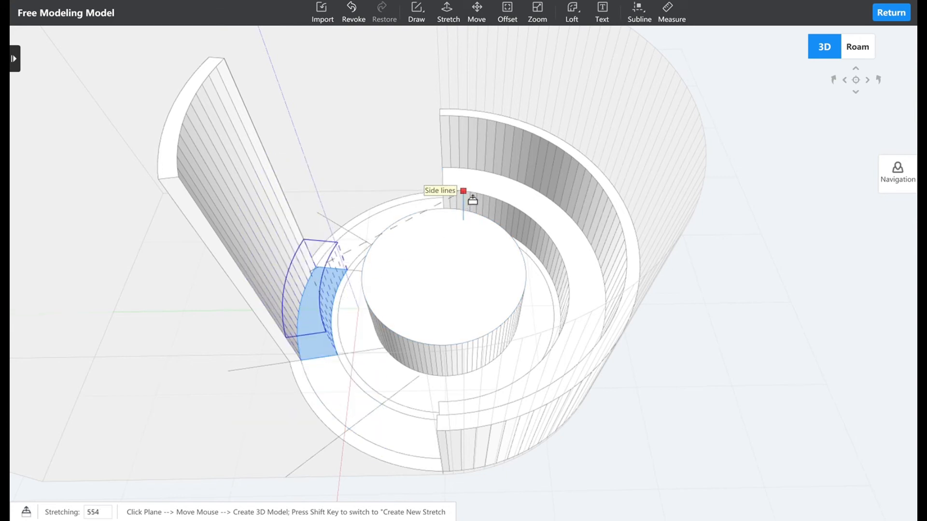
text(7)
key(Return)
middle_drag(337, 309, 560, 372)
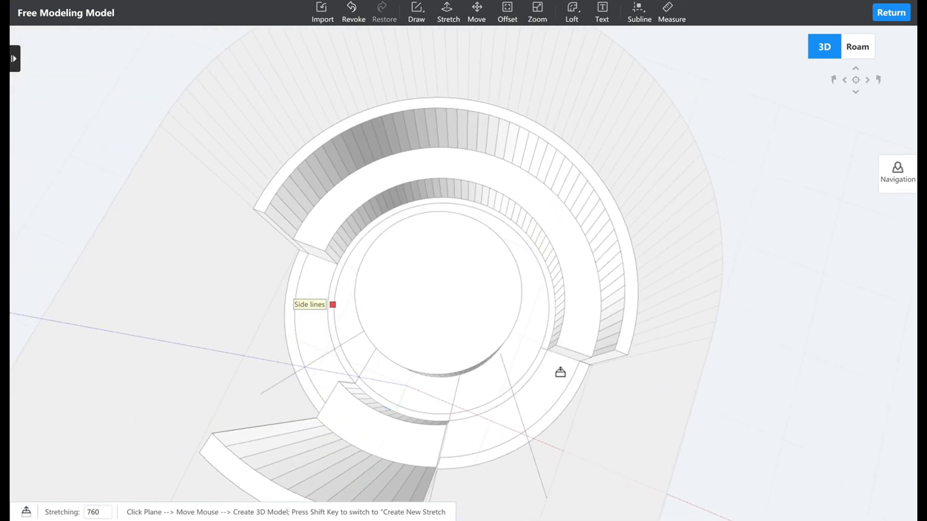
Delete the flat ring segment beside the front seat block together with its adjoining narrow strips and floor face.
scroll(560, 372, down, 3)
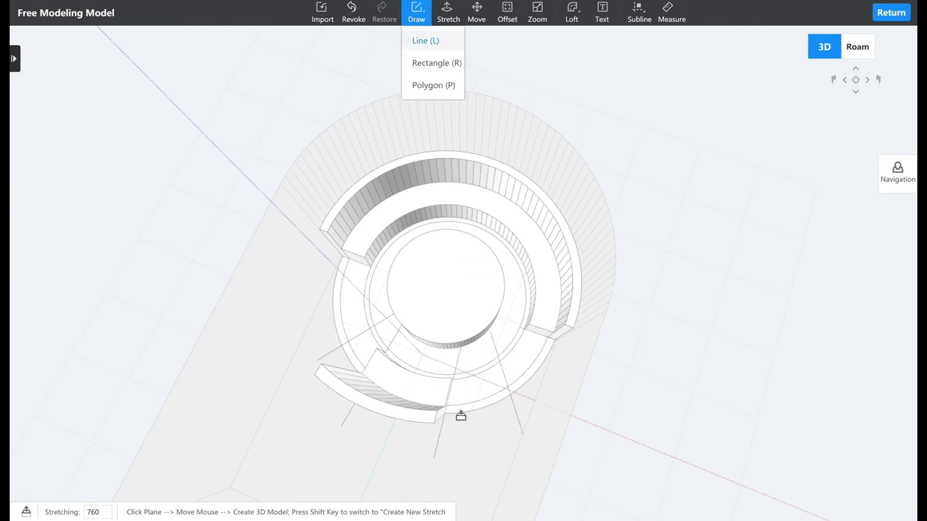
key(Escape)
click(481, 393)
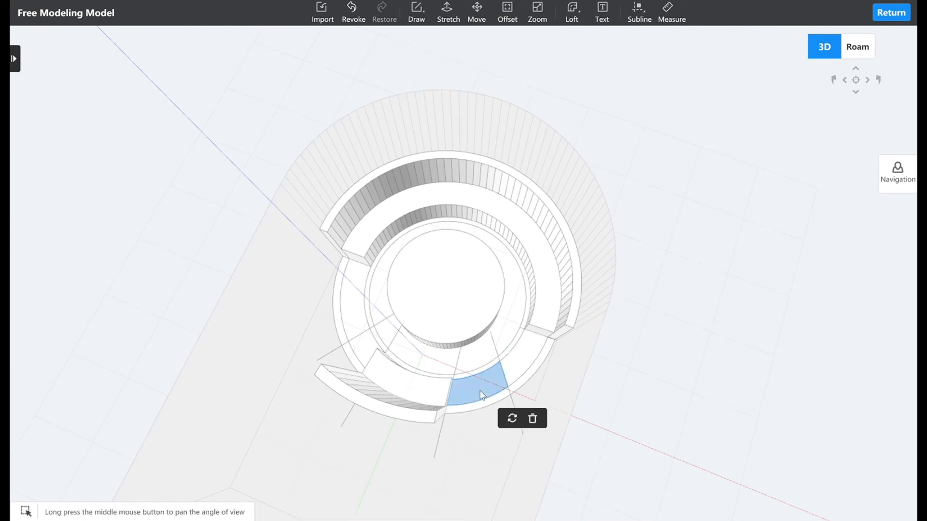
key(Delete)
drag(485, 416, 472, 362)
key(Delete)
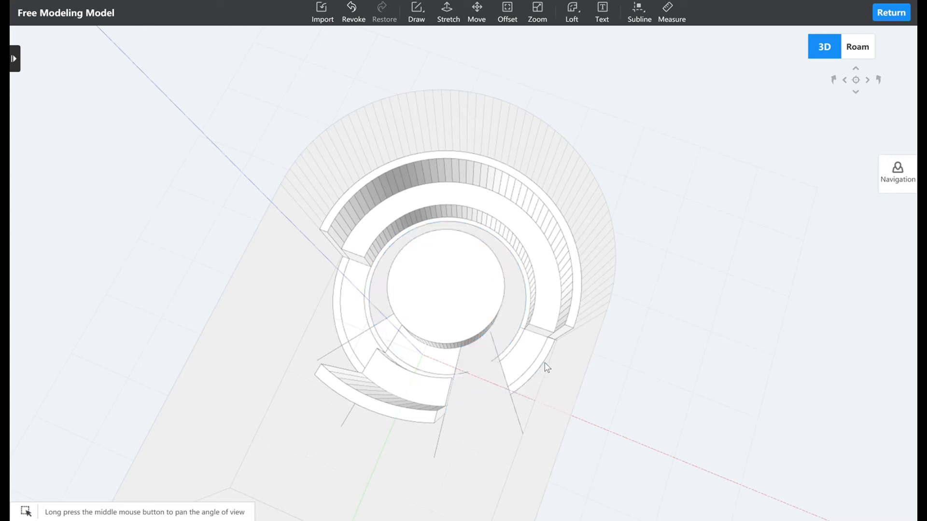
Delete the leftover flat ring faces, edges and dividing lines between the front seat block and the large curved bench.
drag(540, 381, 484, 419)
key(Delete)
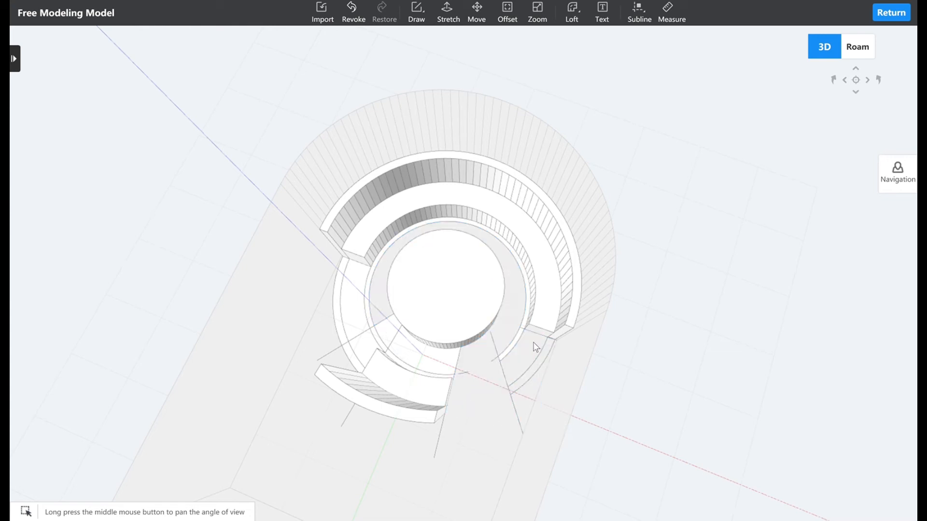
drag(535, 343, 488, 368)
key(Delete)
click(522, 333)
key(Delete)
Draw lines along the edges of the two missing strips in the central cylinder's side to close its surface.
right_drag(522, 334, 456, 293)
scroll(456, 293, up, 3)
scroll(456, 293, down, 3)
right_drag(362, 358, 602, 370)
scroll(407, 396, up, 3)
middle_drag(406, 408, 426, 354)
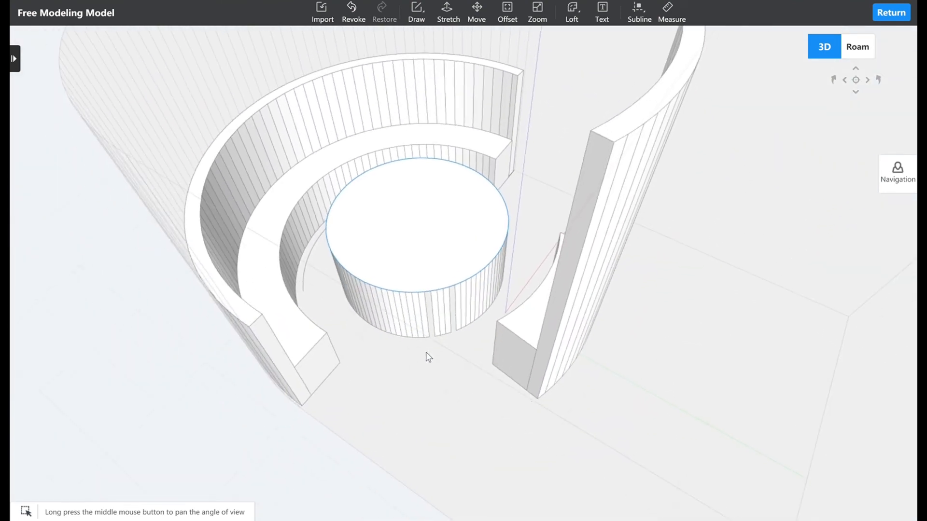
scroll(434, 381, up, 1)
scroll(434, 382, up, 3)
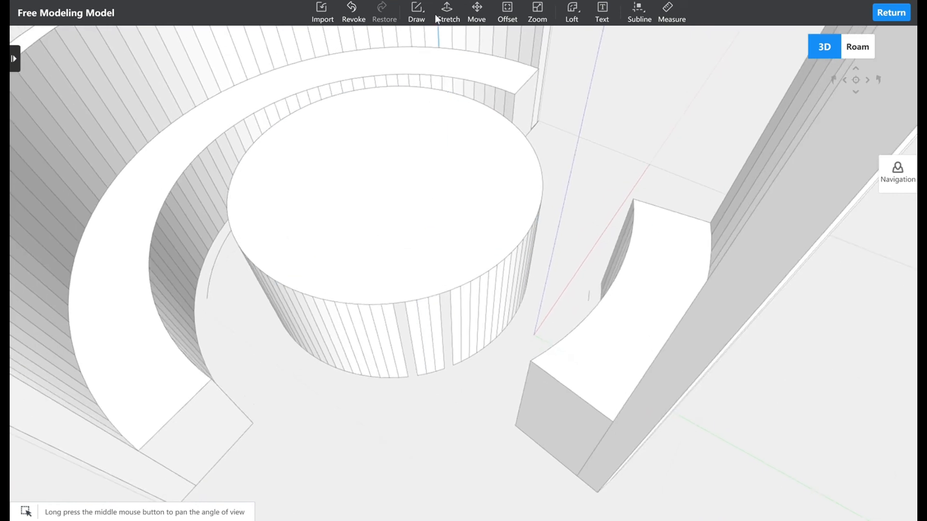
mouse_move(419, 18)
click(427, 42)
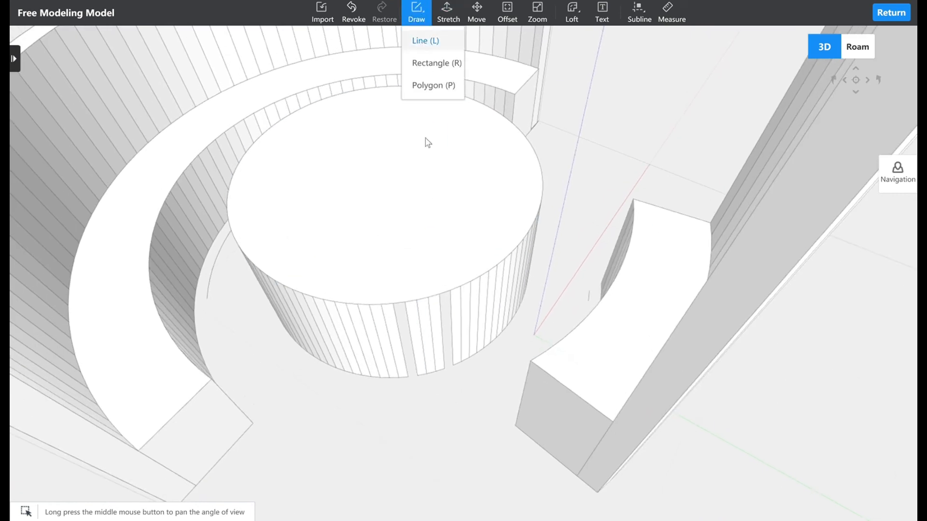
click(412, 389)
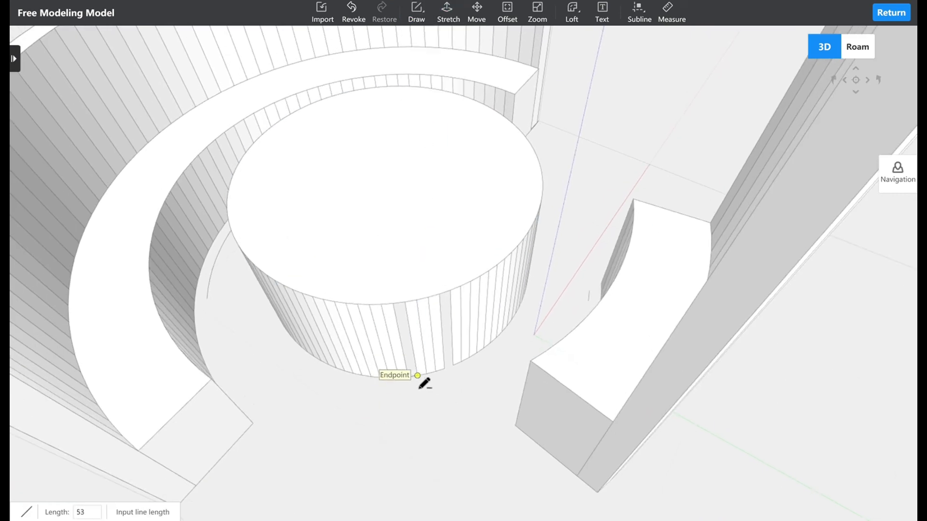
click(406, 317)
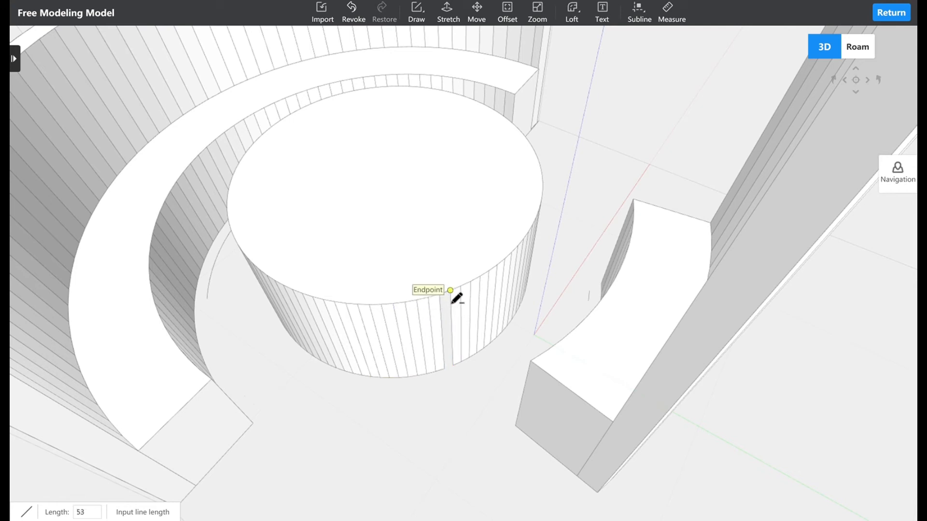
click(450, 292)
click(446, 369)
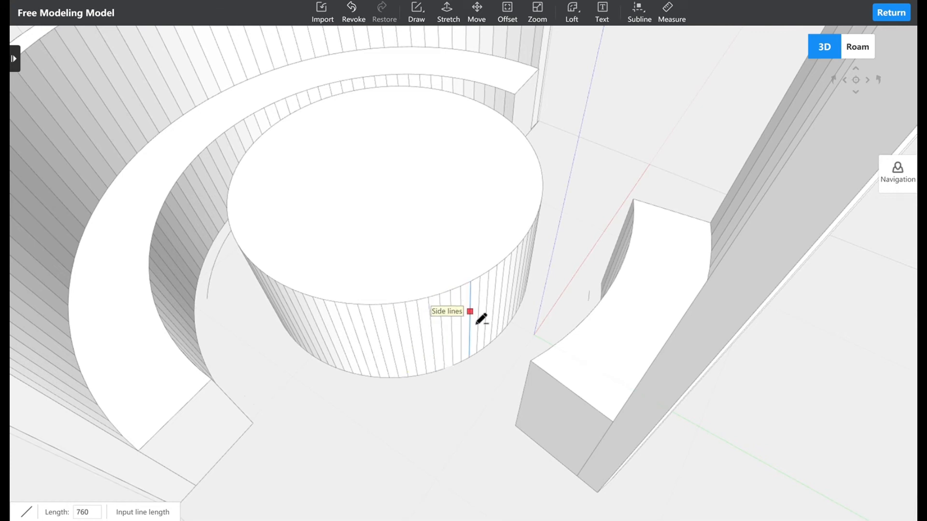
Return to the floorplan in 2D and convert the straight wall opposite the curved bench into an arc wall.
scroll(482, 321, down, 4)
middle_drag(484, 376, 415, 382)
scroll(552, 384, down, 3)
middle_drag(552, 384, 267, 333)
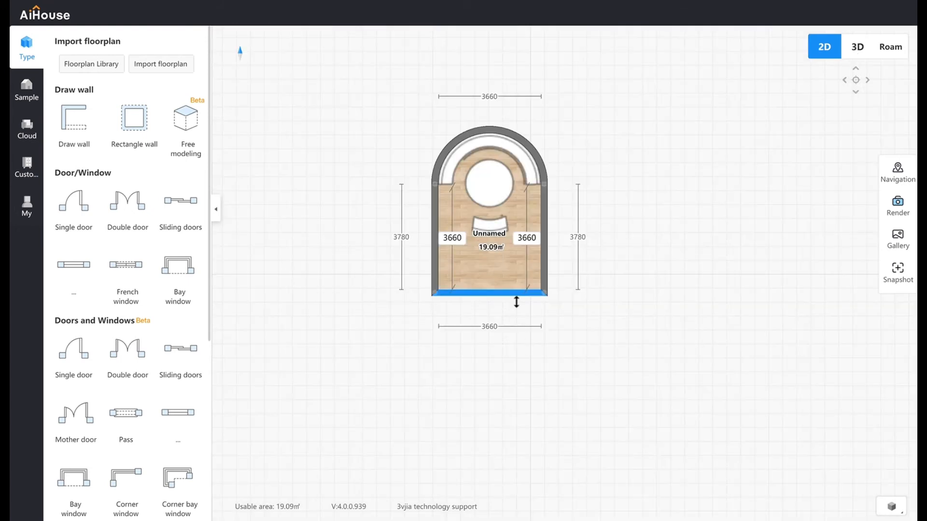
click(519, 300)
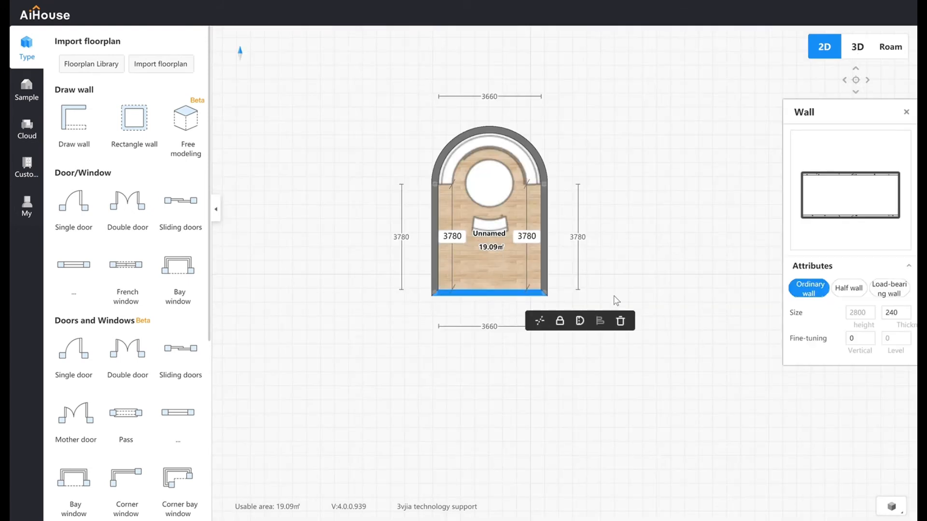
click(582, 320)
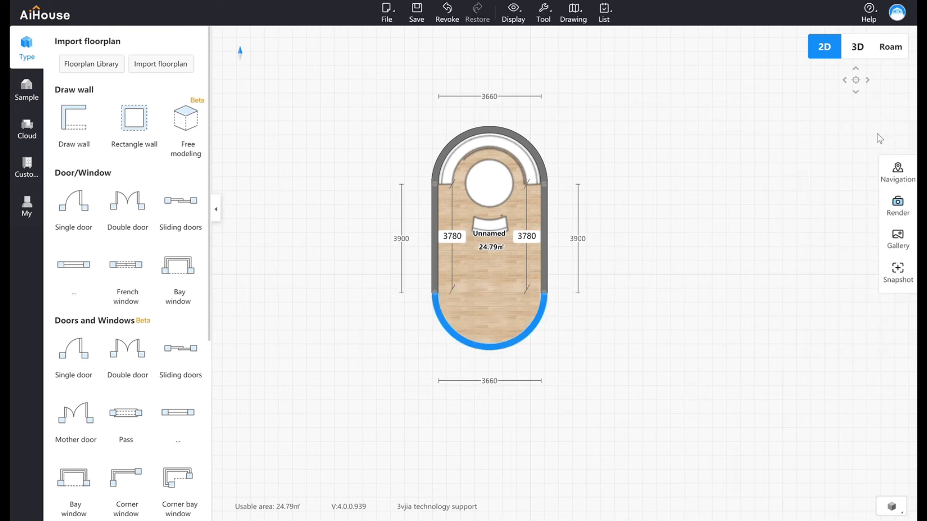
Examine the room in 3D, moving around the curved wall, bench and central round table.
key(3)
drag(517, 271, 379, 292)
drag(605, 310, 541, 350)
scroll(510, 374, up, 5)
drag(480, 401, 544, 357)
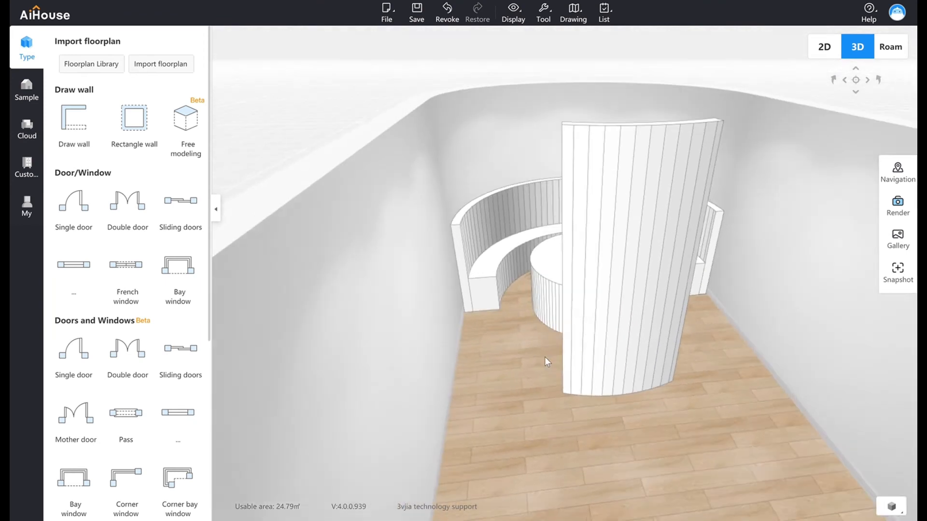
drag(509, 412, 534, 387)
scroll(522, 383, up, 3)
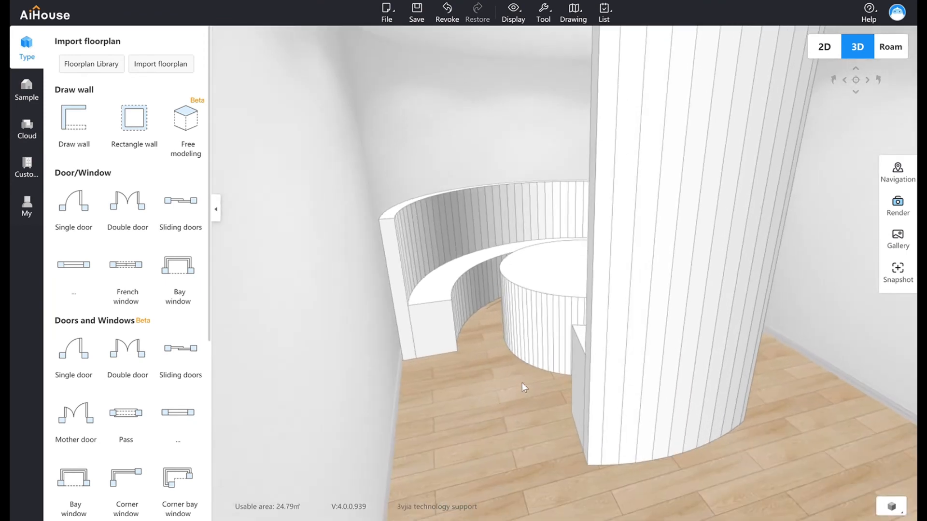
scroll(531, 415, up, 2)
drag(682, 412, 416, 370)
drag(661, 408, 571, 436)
scroll(558, 425, up, 2)
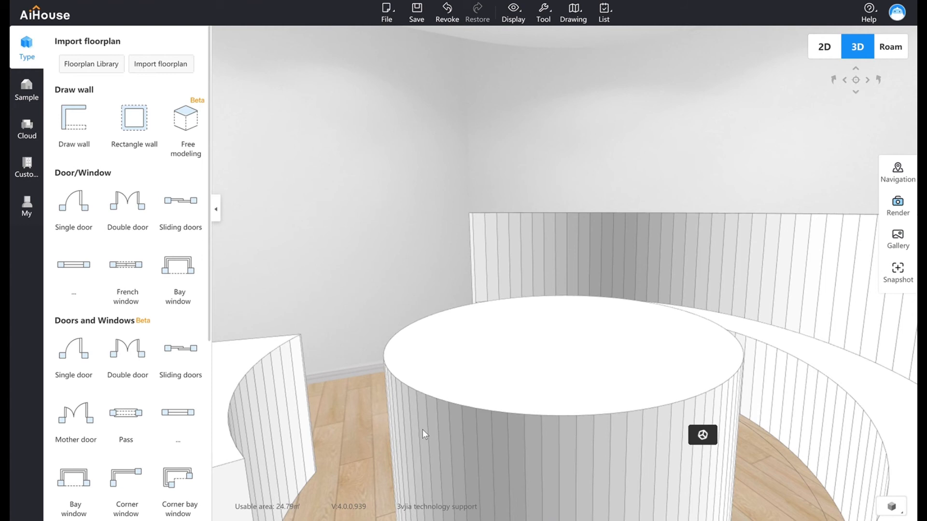
Open the public Wood floor materials under Finishing and apply the grey-beige plank material to the room's floor.
click(27, 130)
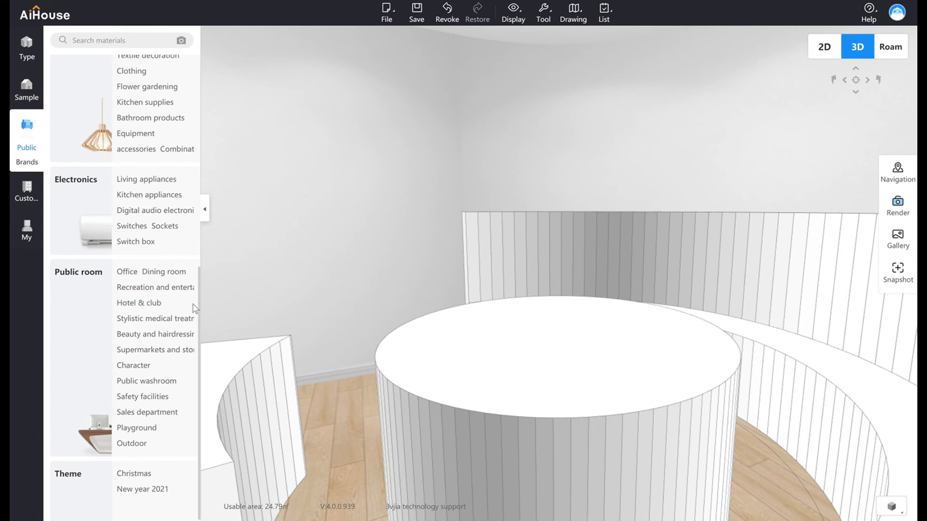
drag(203, 306, 208, 122)
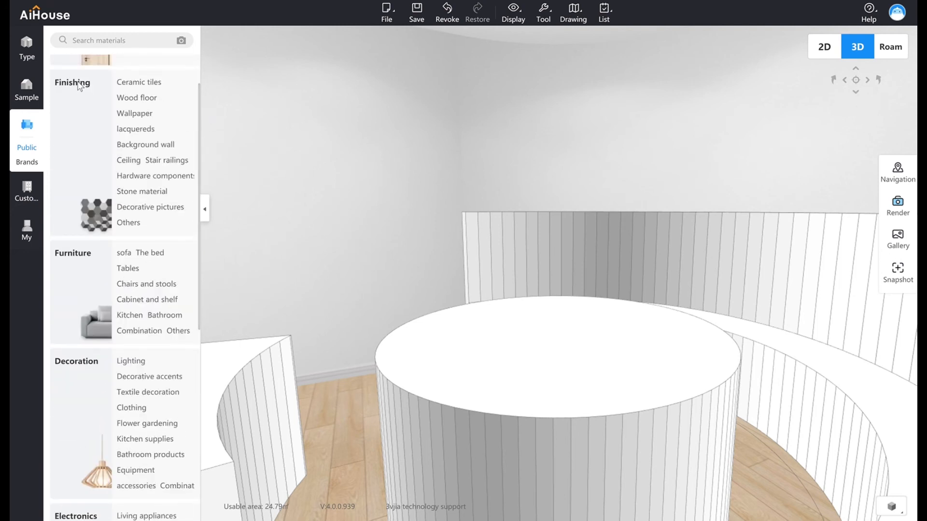
click(134, 99)
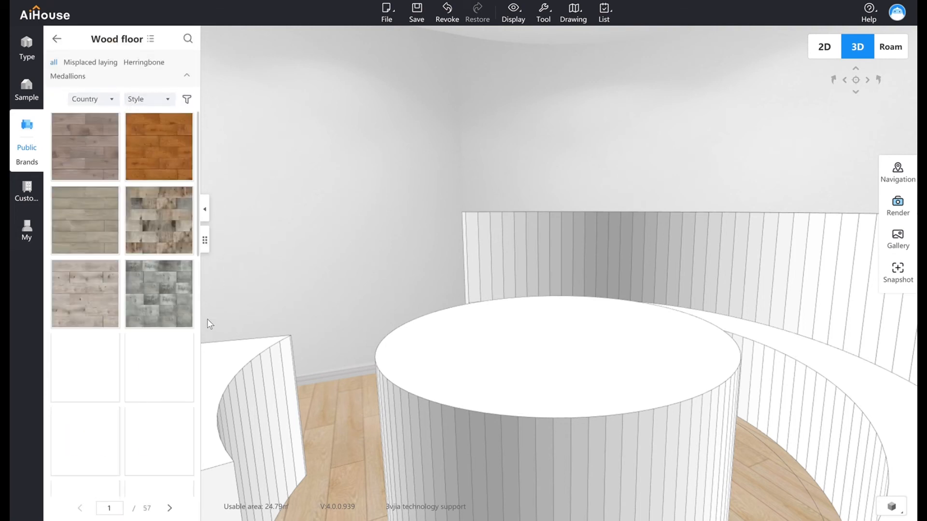
drag(139, 221, 401, 465)
click(389, 39)
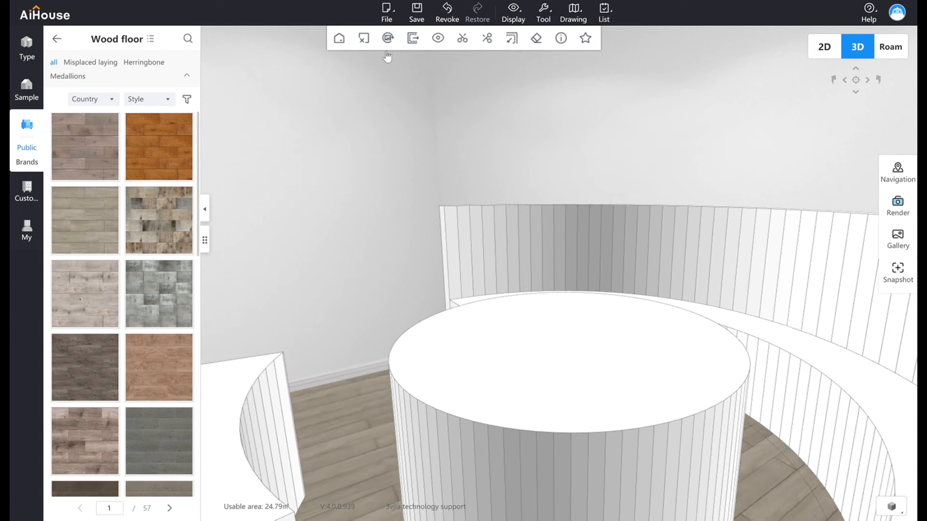
drag(450, 470, 691, 506)
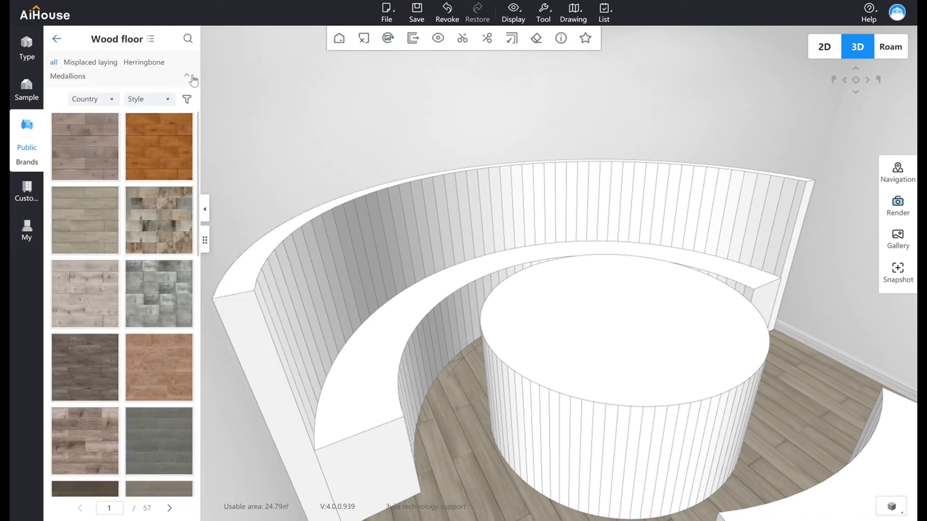
Examine the Wood floor subcategories and the Country and Style filter options, and return to the public library's category overview.
click(187, 77)
click(188, 66)
click(90, 99)
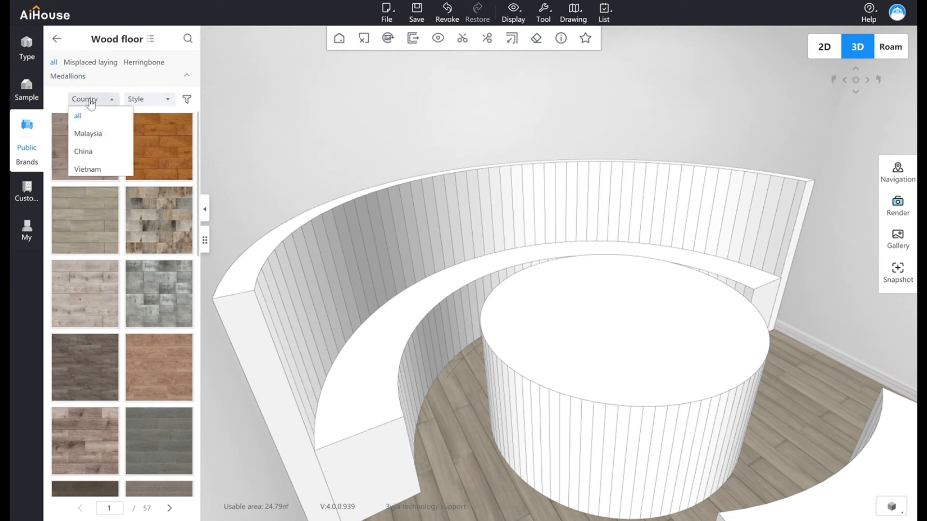
click(168, 100)
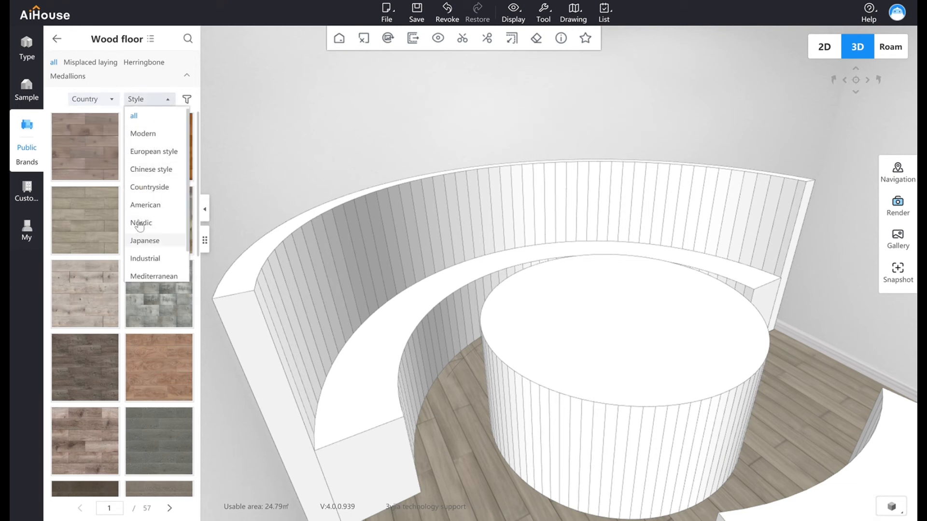
click(58, 41)
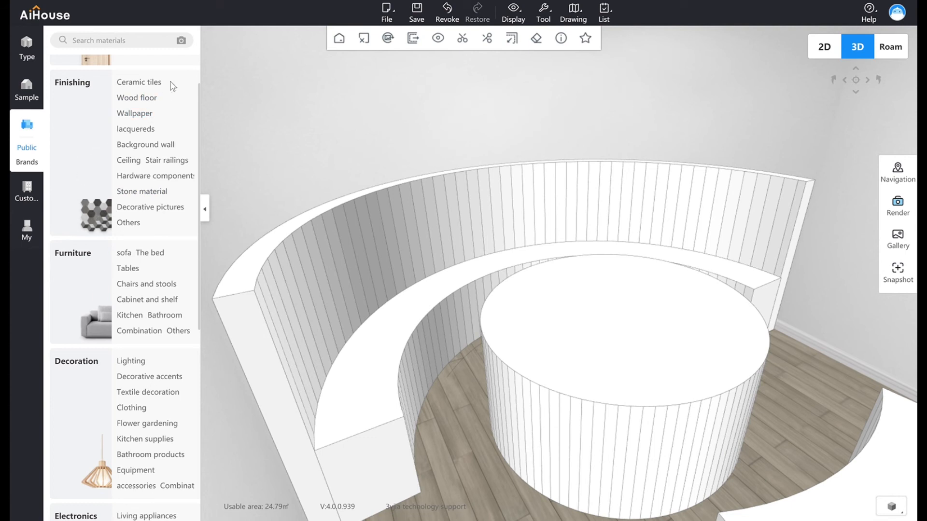
Open the favourite products and apply the light wood texture to the long curved bench's seat, its end faces and the round table top.
drag(381, 366, 403, 365)
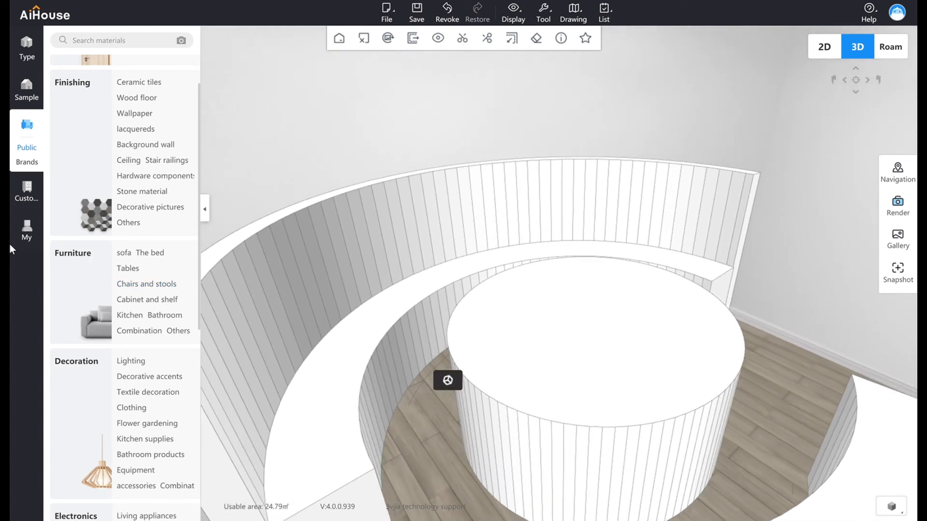
click(21, 236)
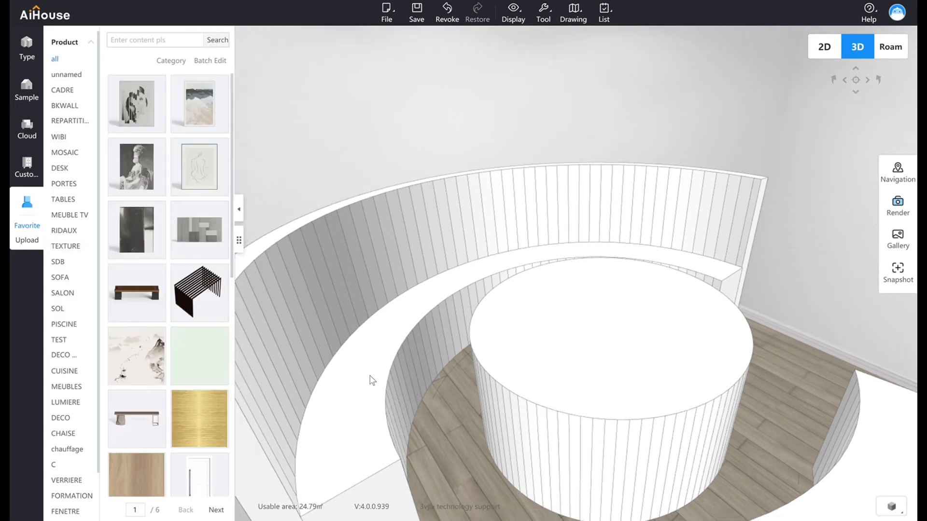
drag(140, 470, 511, 416)
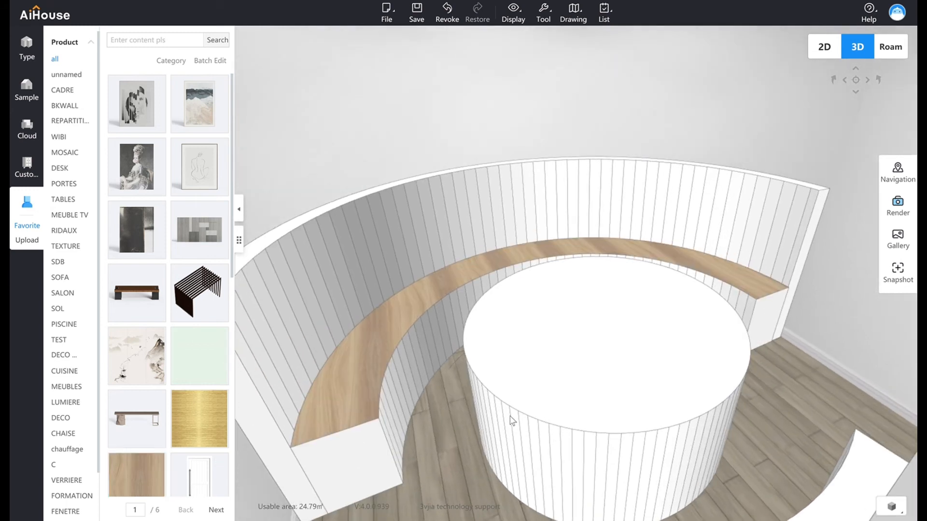
drag(138, 473, 386, 461)
drag(141, 474, 772, 315)
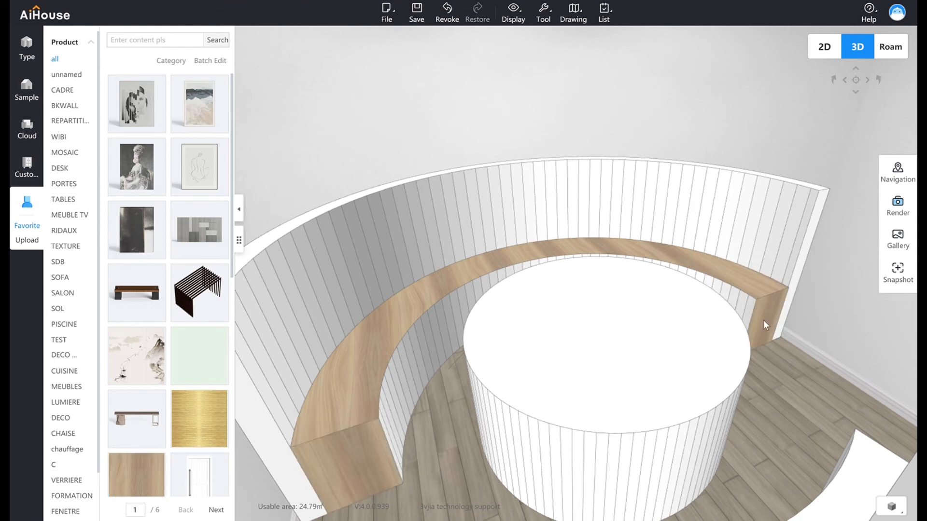
drag(559, 407, 594, 405)
drag(497, 367, 549, 358)
drag(434, 401, 713, 438)
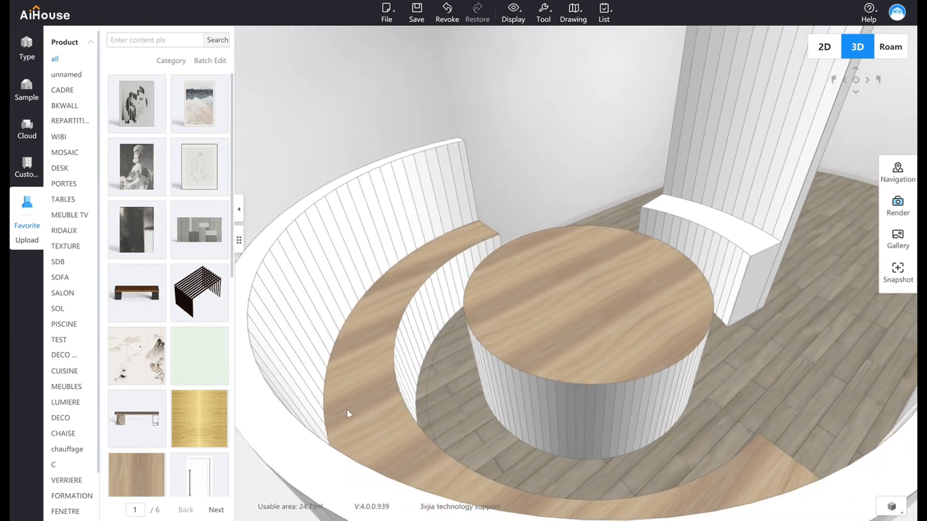
Apply the same light wood texture to the seat and both end faces of the short bench against the tall curved wall.
drag(129, 470, 739, 234)
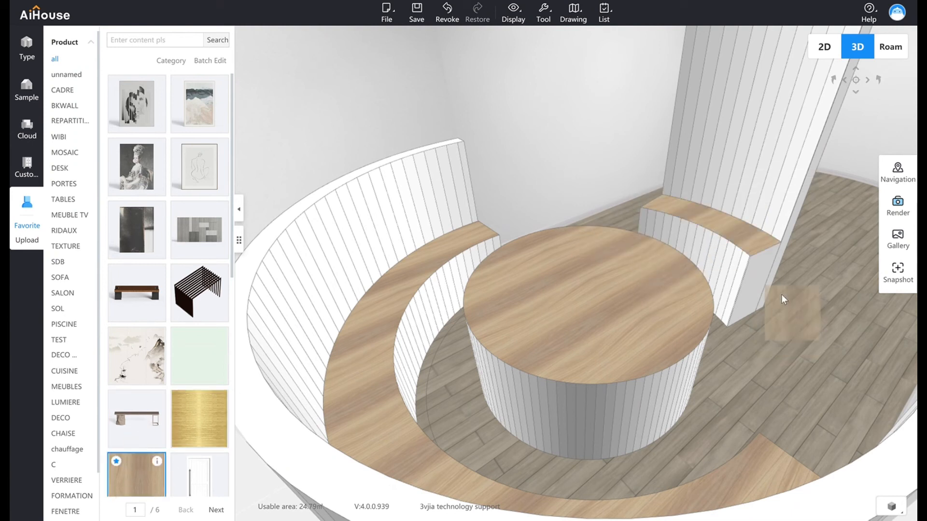
click(759, 279)
drag(601, 269, 835, 293)
drag(241, 416, 475, 322)
drag(135, 468, 348, 320)
drag(518, 316, 402, 346)
click(489, 331)
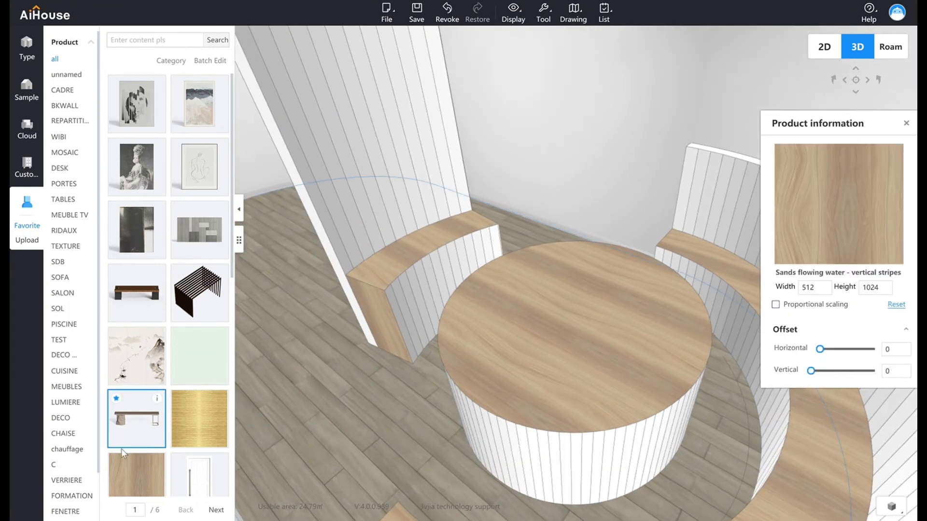
Browse the favourites, open the public lacquereds materials and narrow them to Cold colour to find the dark navy coating.
scroll(144, 449, down, 5)
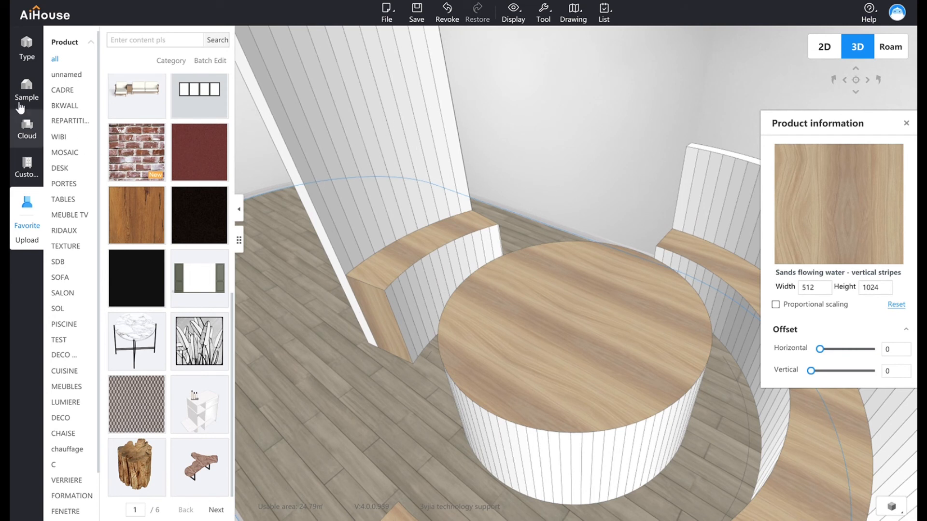
click(35, 131)
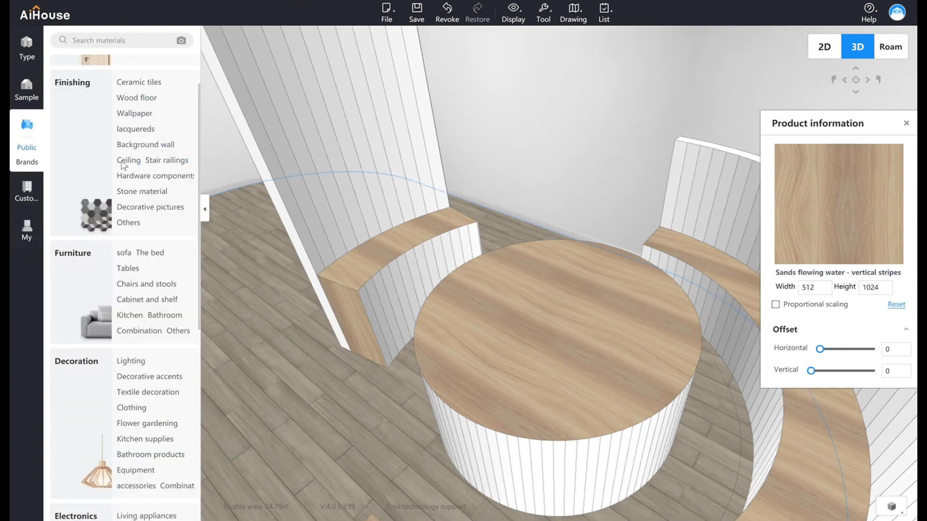
click(134, 129)
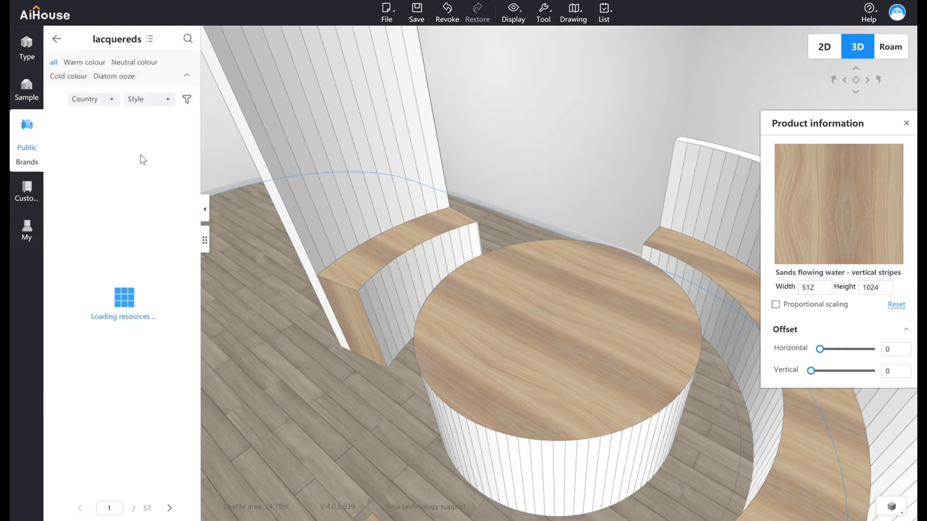
click(187, 76)
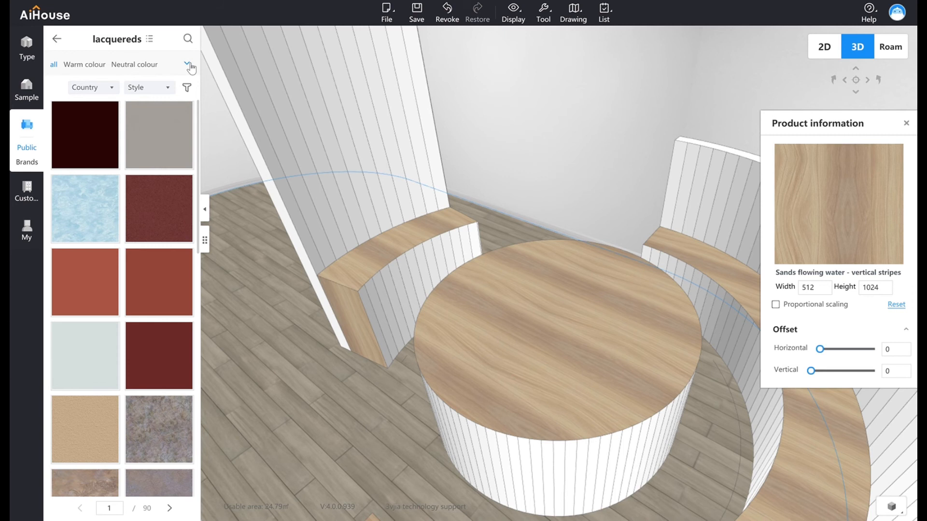
click(190, 66)
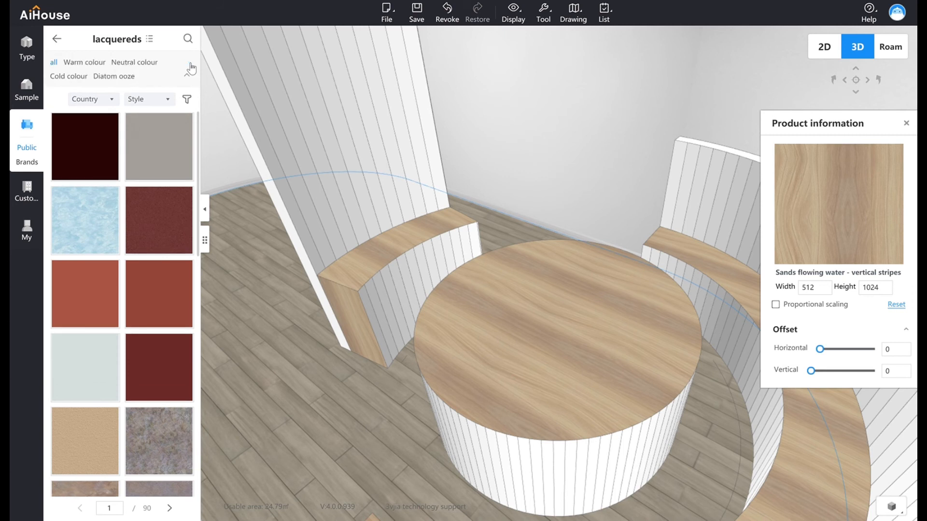
click(83, 80)
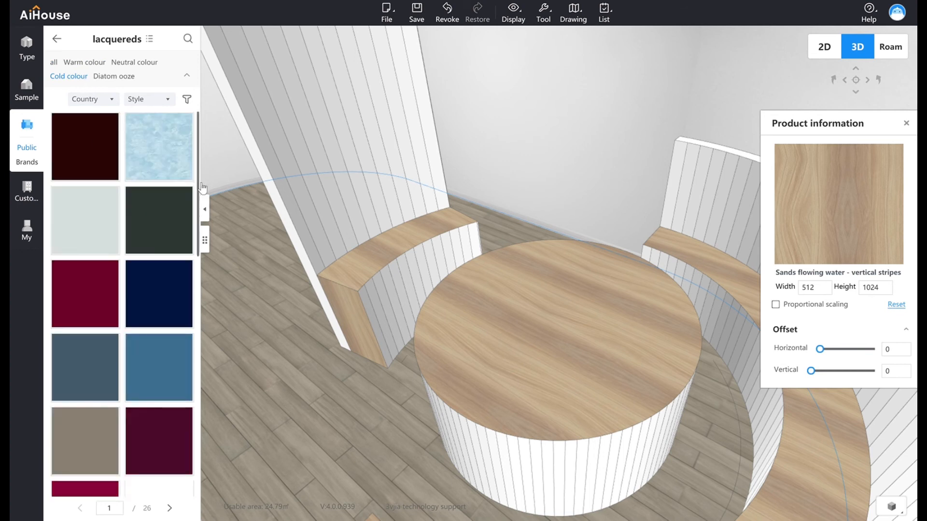
scroll(201, 193, down, 2)
scroll(159, 217, down, 2)
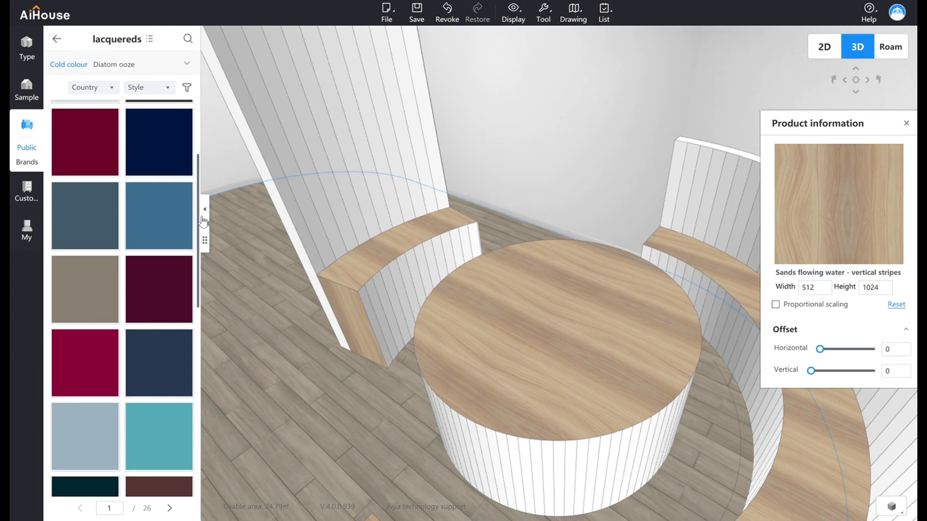
Apply the dark navy coating to the strips of the tall curved wall's bench-side face and to one of its side edges.
drag(157, 372, 279, 219)
drag(156, 368, 321, 205)
drag(159, 366, 335, 223)
drag(177, 336, 346, 215)
drag(162, 371, 383, 213)
drag(145, 361, 405, 204)
drag(171, 370, 441, 179)
drag(442, 179, 541, 243)
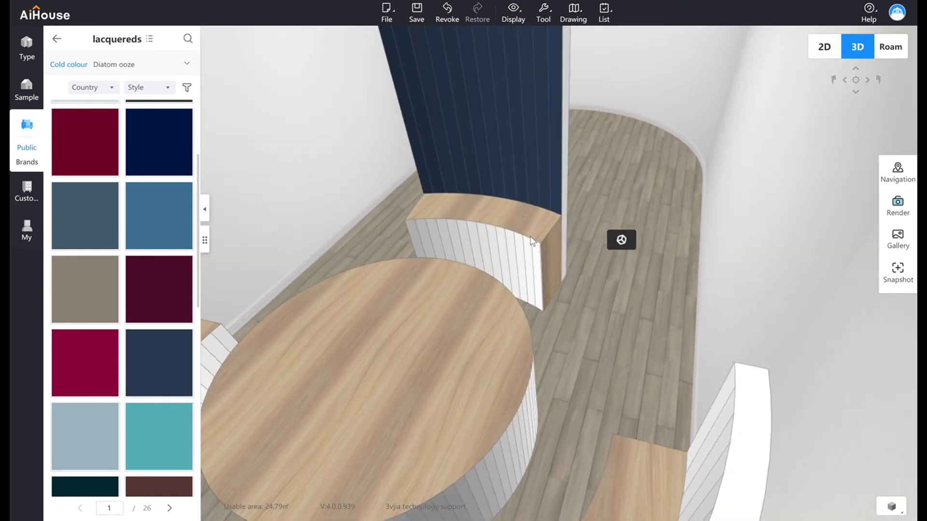
drag(155, 363, 562, 193)
drag(166, 355, 563, 183)
Apply the dark navy coating to the strips on the outer face of the tall curved wall and to its remaining side edge.
drag(414, 225, 873, 168)
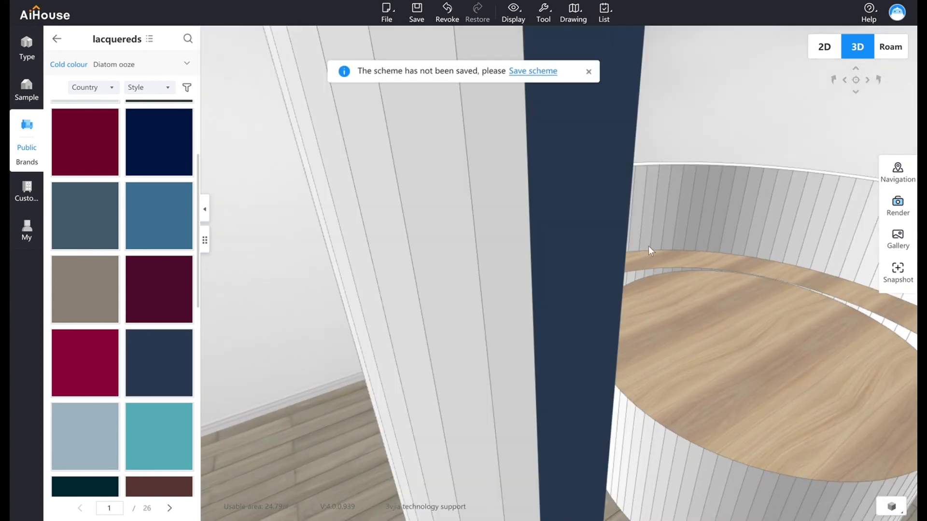
scroll(609, 178, down, 5)
click(609, 178)
drag(648, 306, 678, 405)
drag(162, 359, 646, 261)
drag(165, 376, 611, 305)
drag(166, 372, 670, 370)
drag(165, 373, 728, 332)
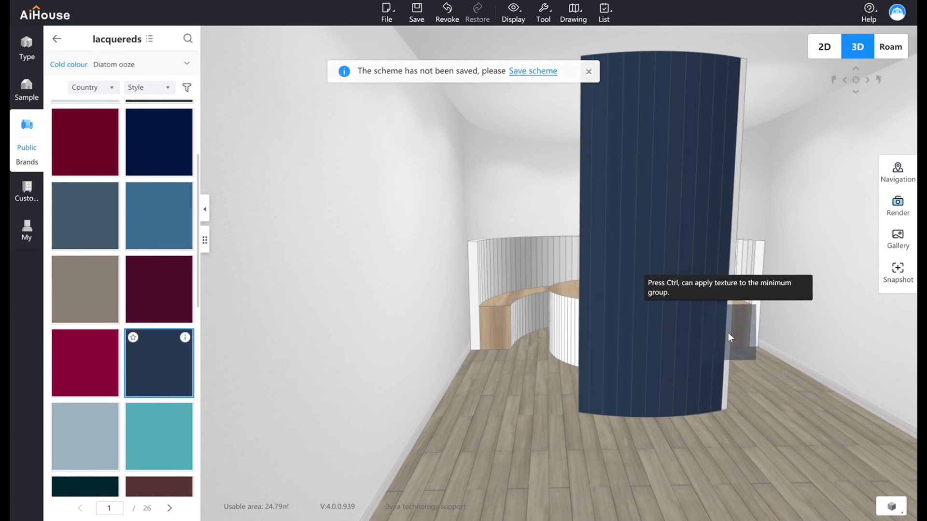
drag(728, 333, 728, 333)
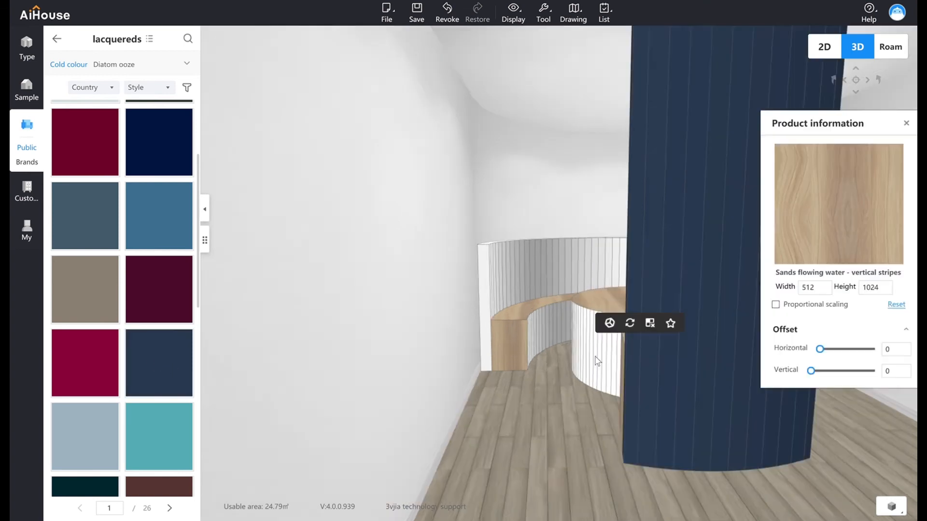
scroll(597, 361, up, 5)
Apply the dark navy coating to the curved room wall behind the long bench and the light grey coating to both straight walls.
drag(166, 381, 594, 187)
drag(602, 280, 433, 267)
scroll(514, 276, down, 5)
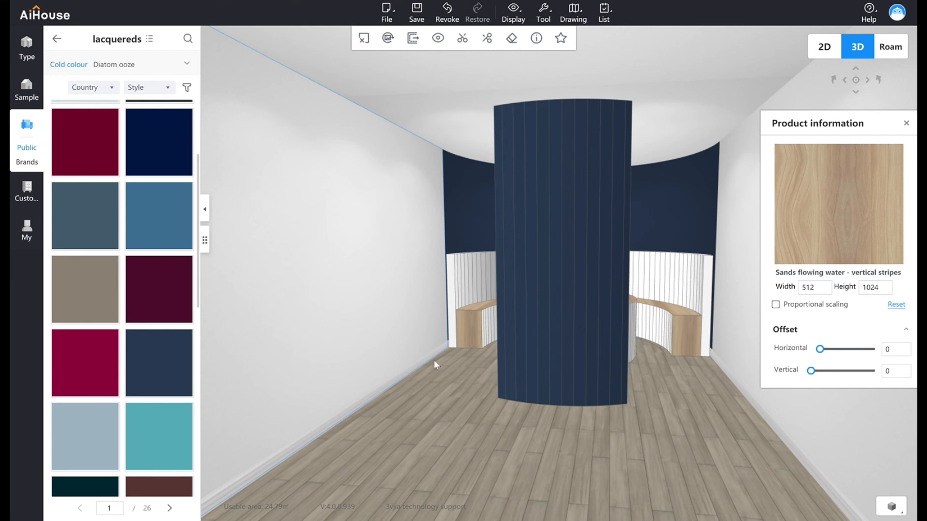
scroll(202, 265, down, 5)
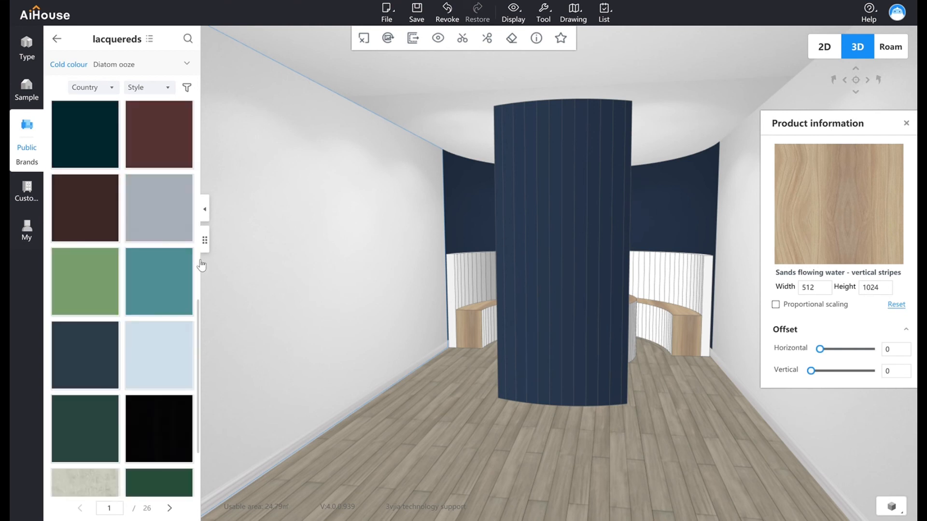
drag(162, 213, 304, 256)
drag(407, 410, 456, 418)
drag(145, 218, 686, 252)
drag(536, 338, 554, 241)
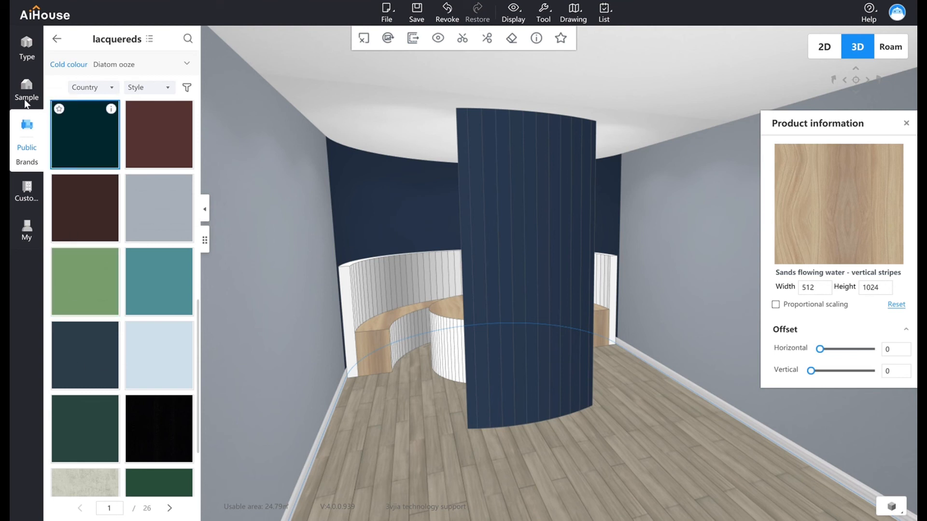
Open the custom Ceiling design tool and select the room's ceiling surface in plane editing.
click(38, 238)
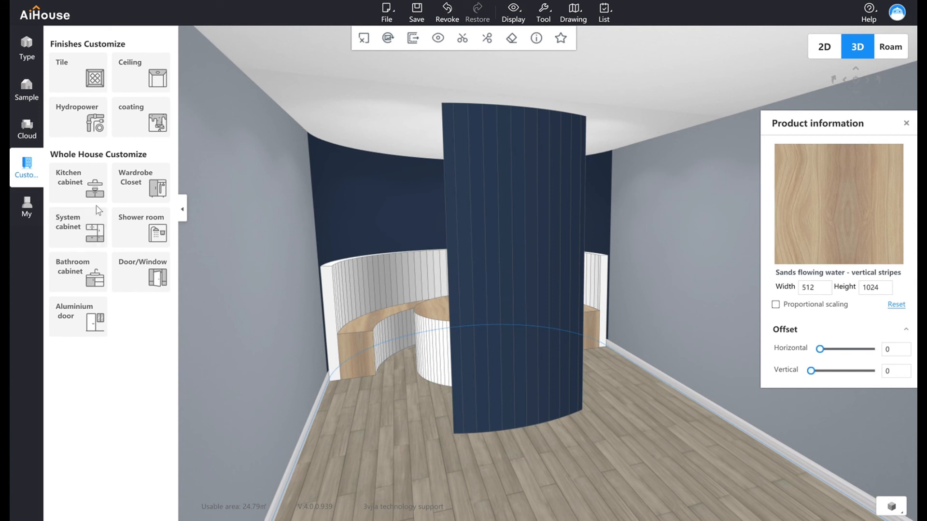
click(168, 77)
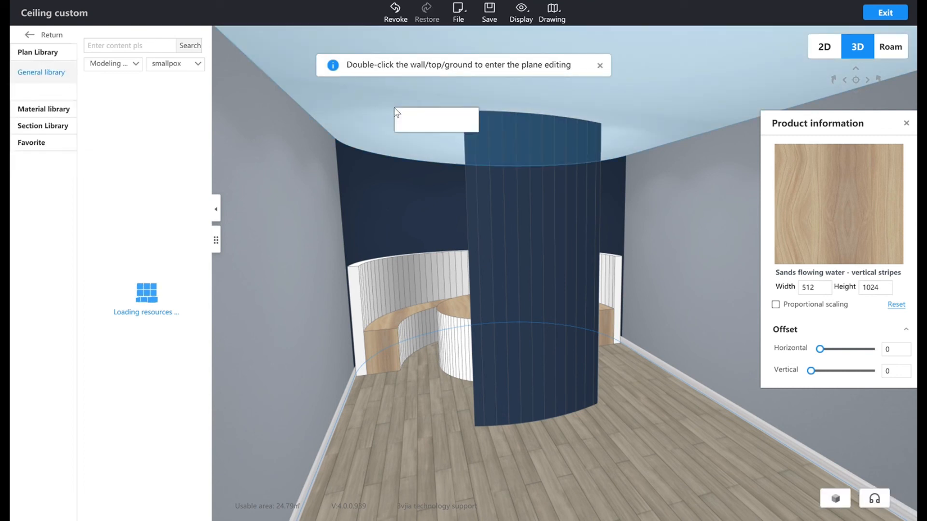
double_click(386, 97)
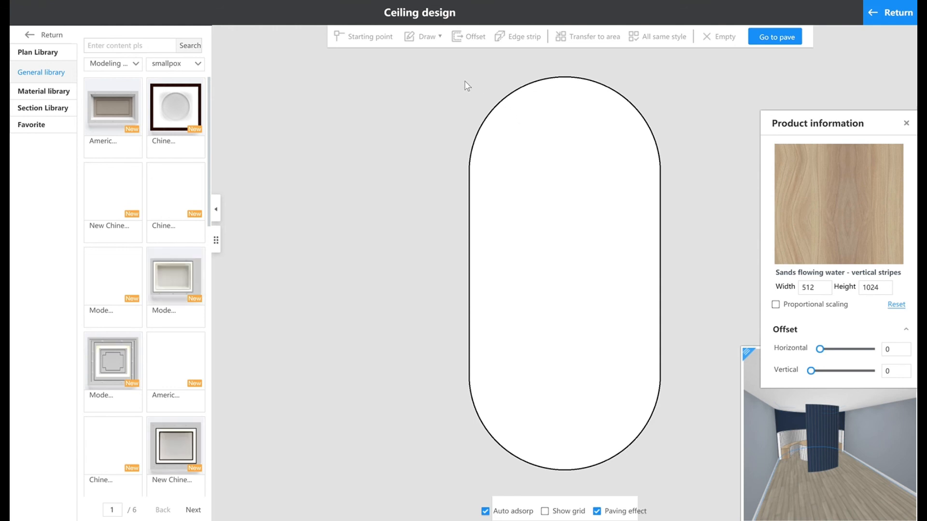
click(592, 178)
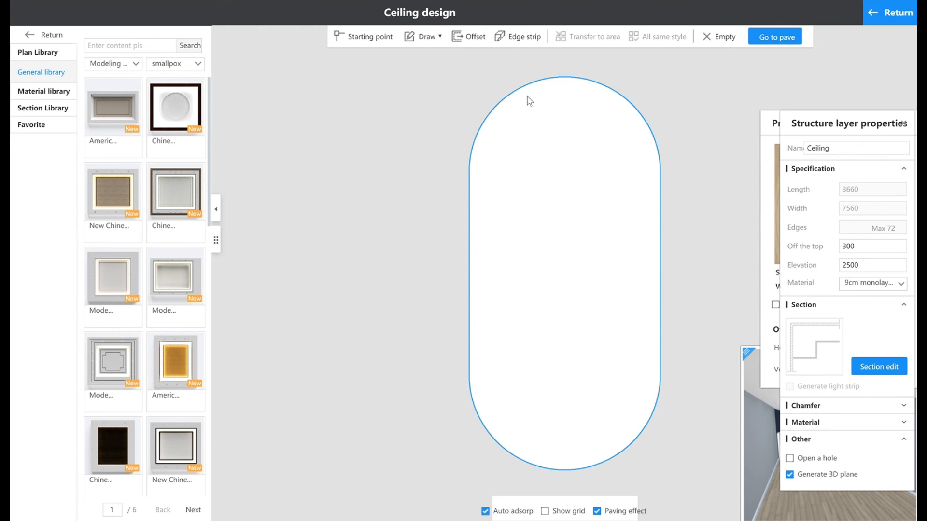
Draw a circle about 3623 by 3603 inside the rounded end of the ceiling outline.
click(437, 43)
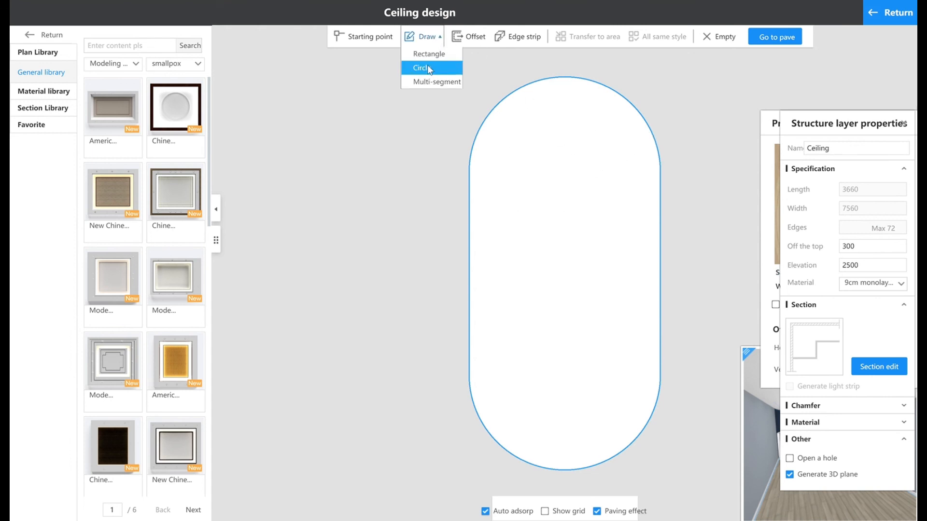
click(427, 65)
click(565, 172)
click(657, 340)
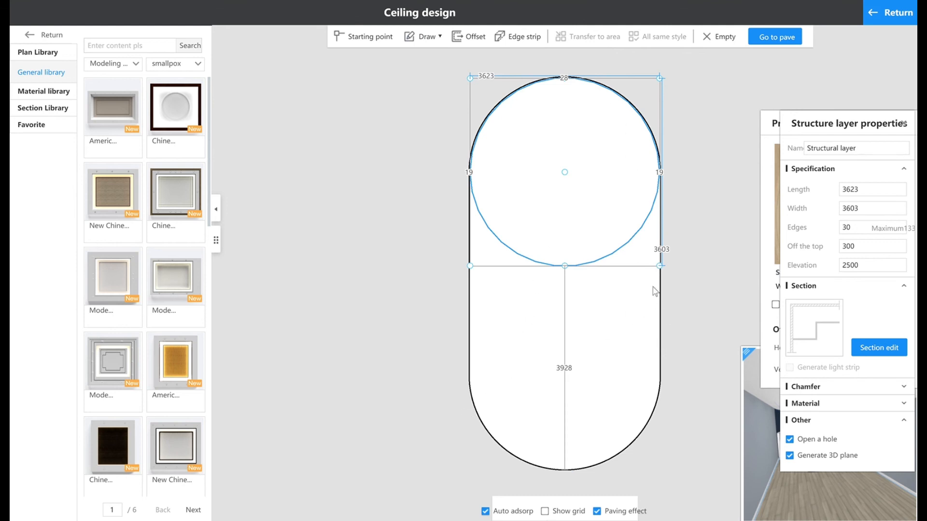
Return to the 3D room and apply the dark navy coating to the circular ceiling area.
click(49, 93)
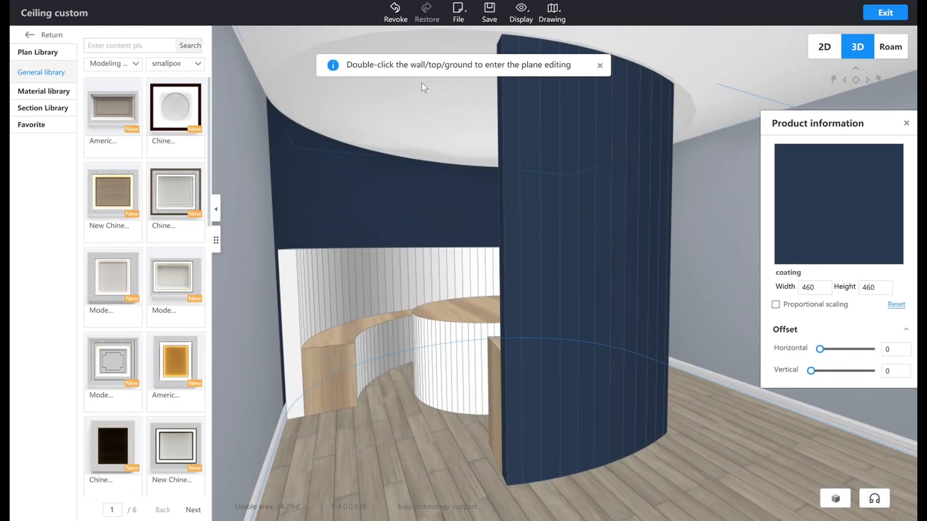
drag(840, 202, 442, 103)
drag(707, 291, 626, 297)
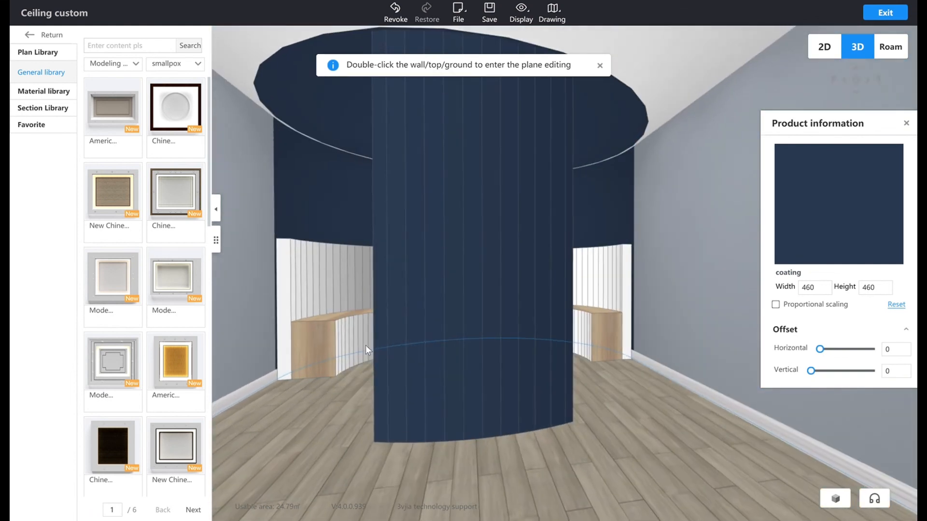
Reopen the ceiling's plane editing and offset the large circle inward to create a smaller concentric circle.
double_click(366, 346)
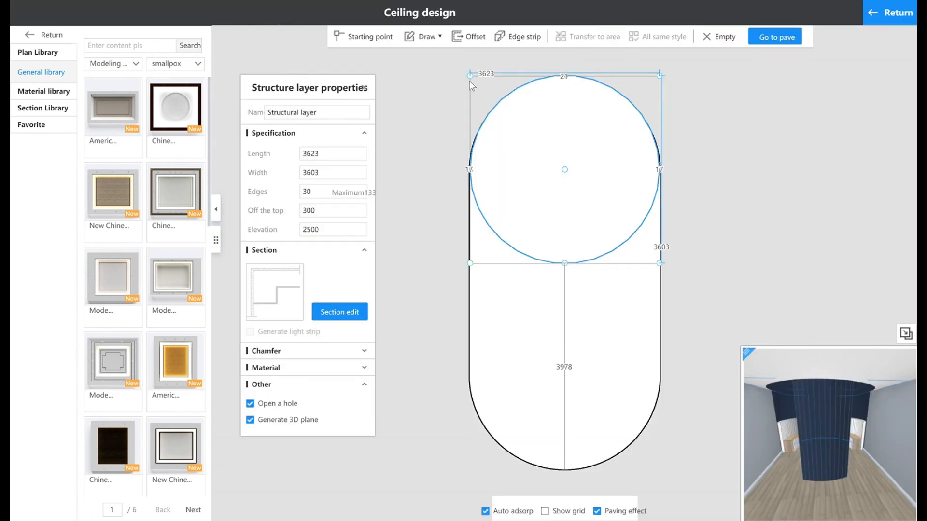
click(471, 39)
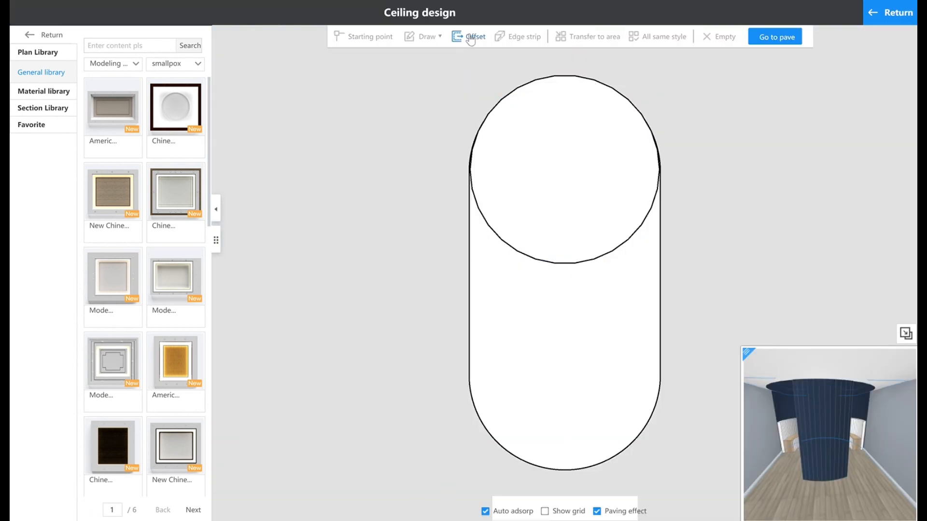
click(569, 240)
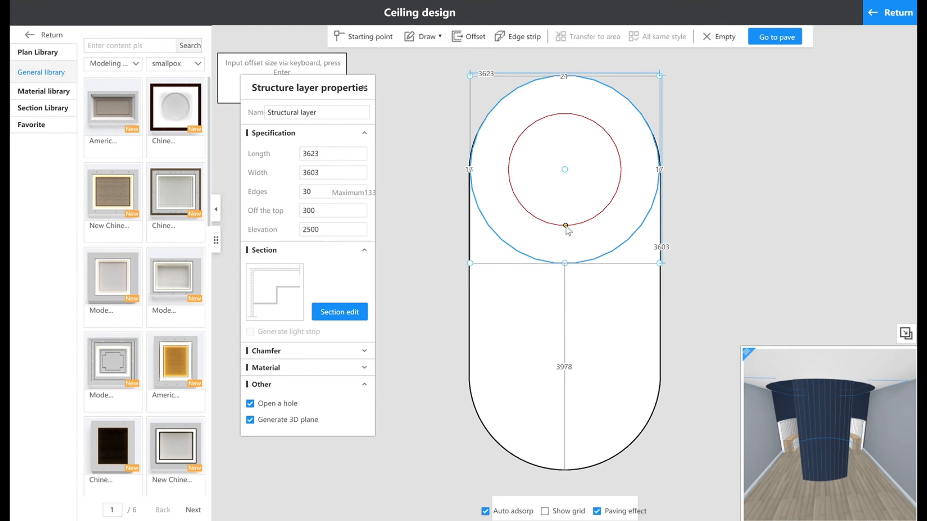
click(566, 227)
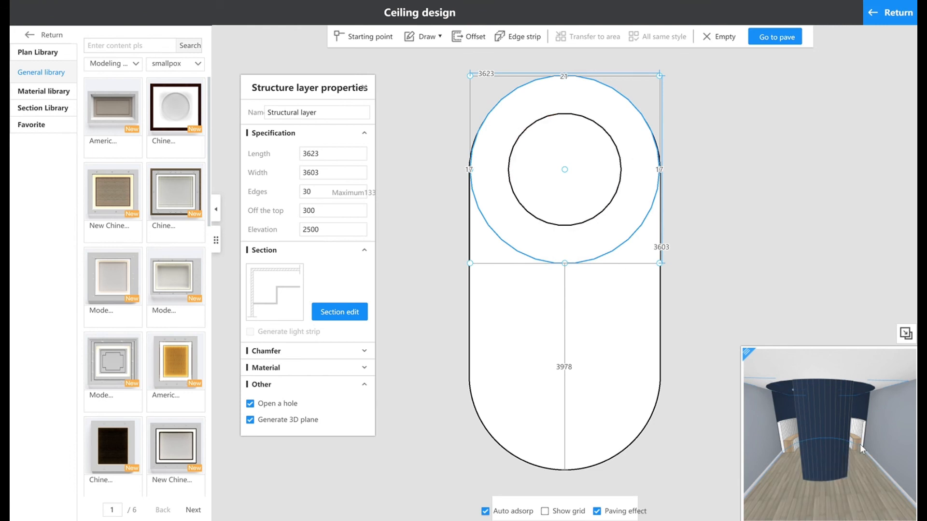
Select the smaller inner circle of the ceiling and set its Off the top value to 1000.
scroll(859, 444, up, 4)
drag(888, 450, 683, 386)
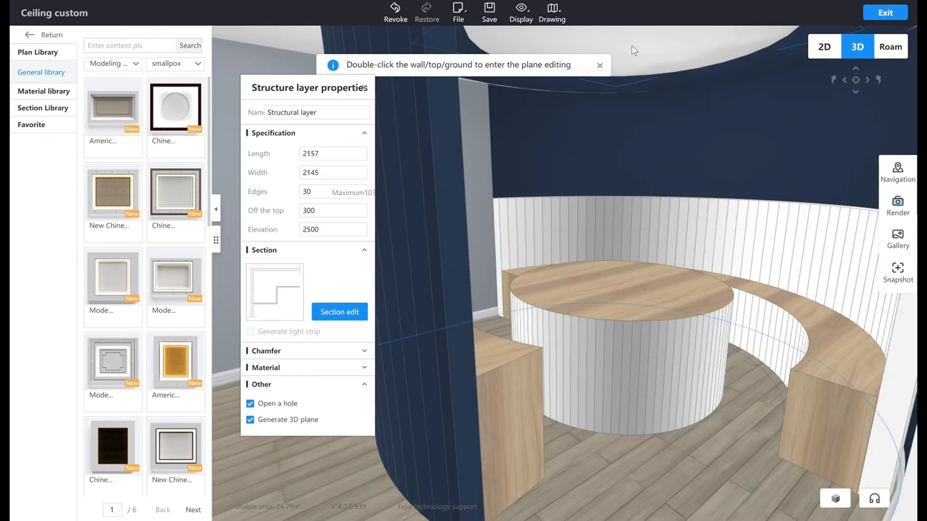
double_click(631, 47)
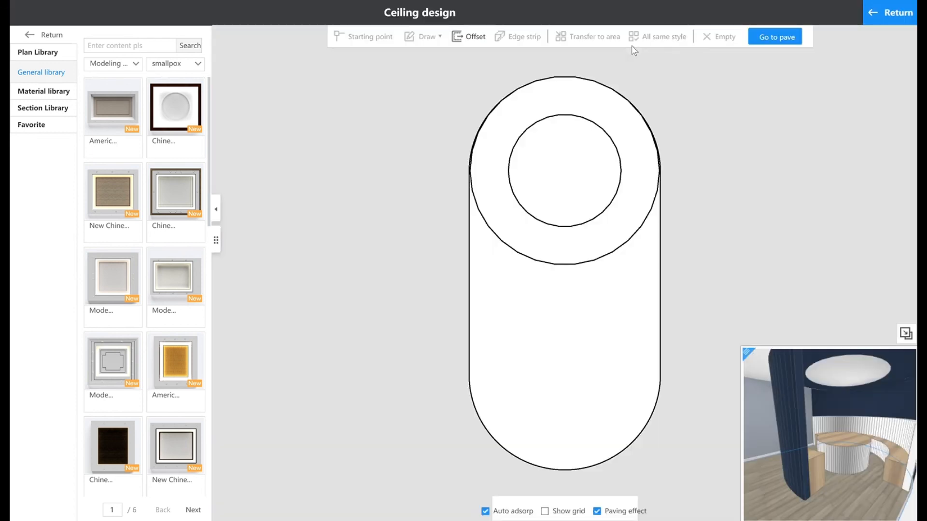
click(620, 162)
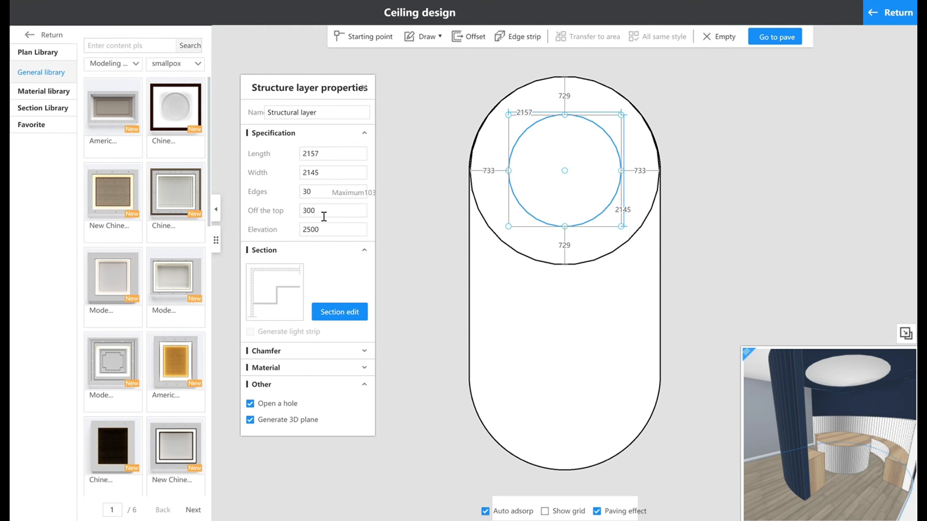
double_click(306, 216)
text(10)
key(Return)
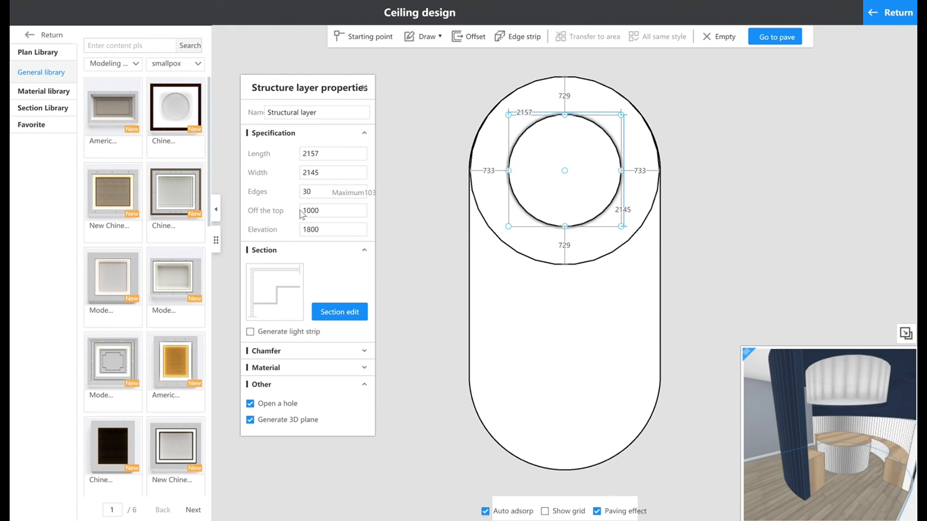
Set the inner ceiling circle's Off the top value to 500 and check the drop in the 3D preview.
drag(851, 424, 721, 436)
drag(812, 429, 786, 453)
double_click(308, 212)
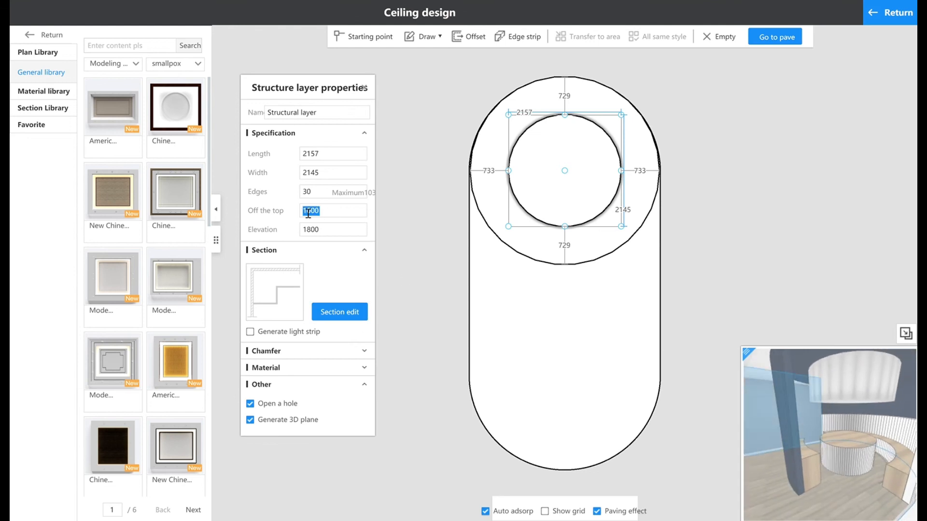
text(5)
key(Return)
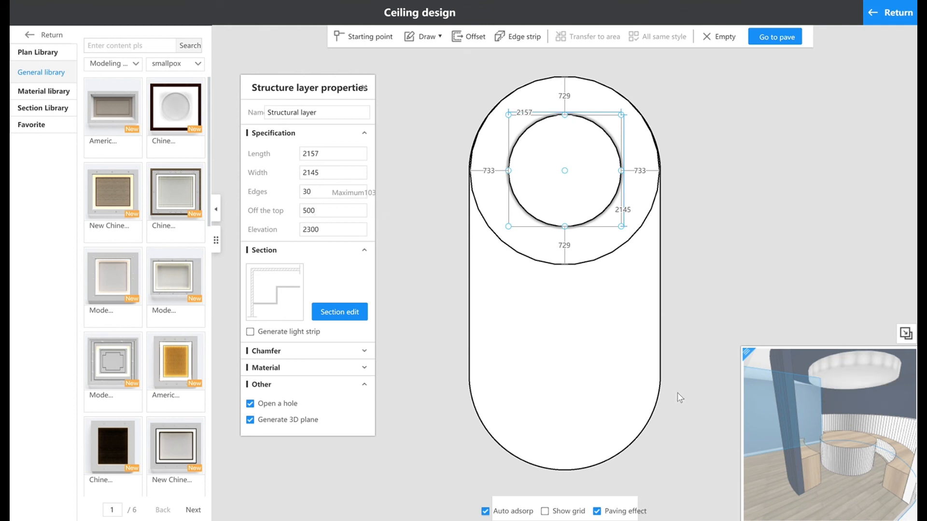
mouse_move(784, 425)
mouse_down()
mouse_move(910, 441)
mouse_move(755, 424)
mouse_move(656, 426)
mouse_move(755, 425)
mouse_move(848, 442)
mouse_move(762, 401)
mouse_move(724, 342)
mouse_move(859, 447)
mouse_up()
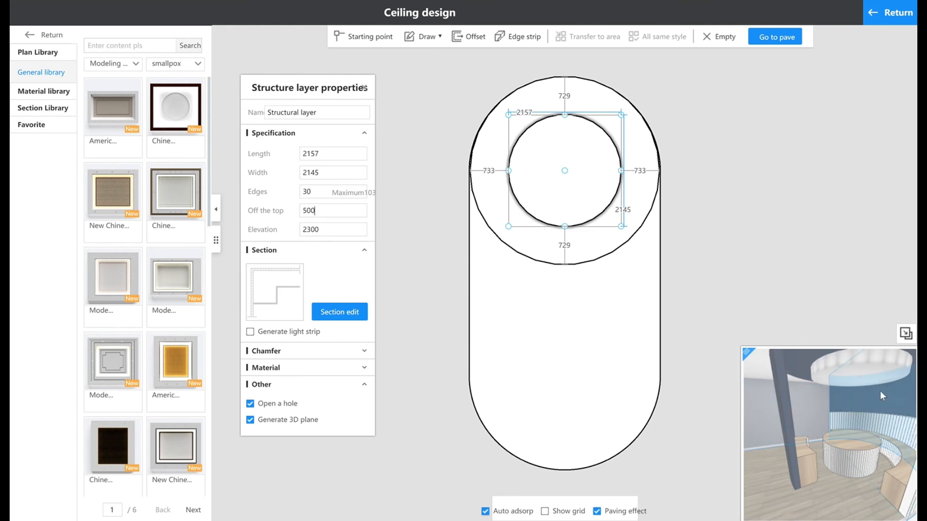
Leave the ceiling's plane editing and exit the custom ceiling tool to the main 3D room.
click(898, 12)
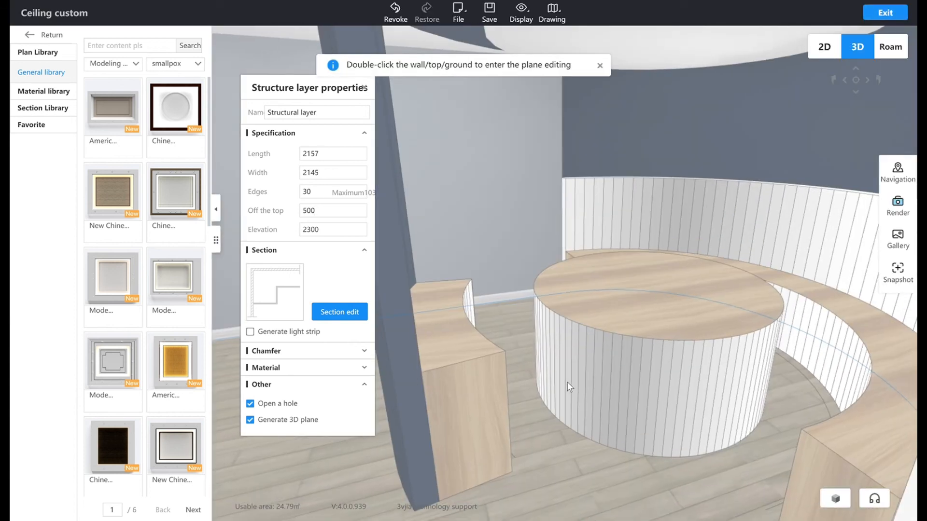
drag(567, 382, 613, 337)
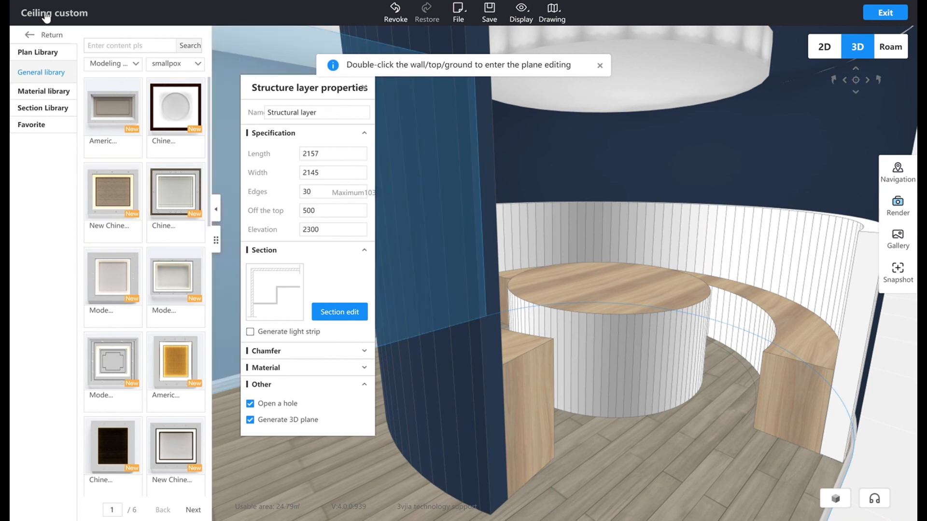
click(39, 36)
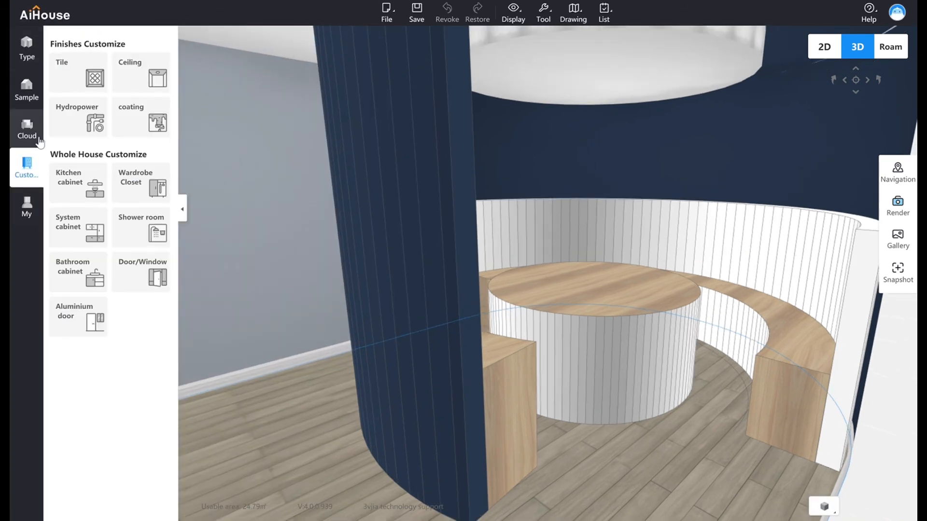
Open the Pendant lamp category of the public Lighting library and browse to its second page.
click(40, 142)
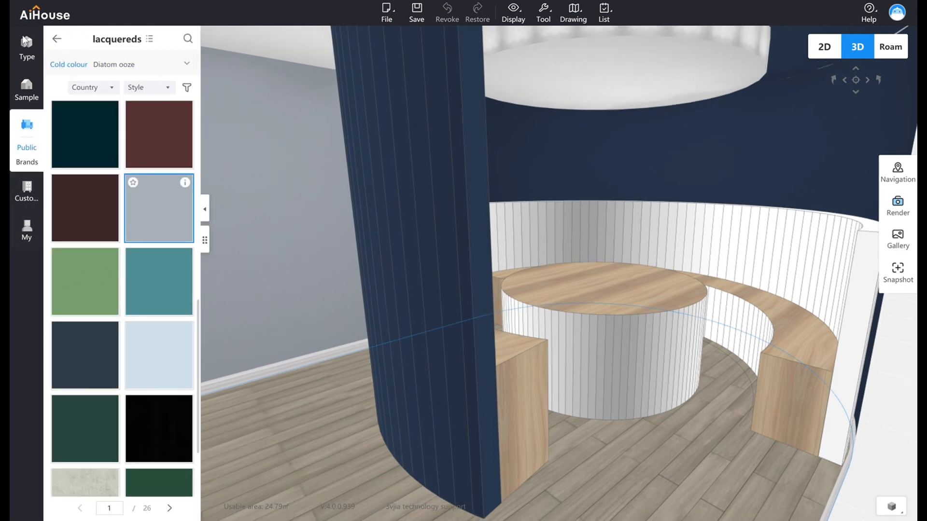
click(53, 38)
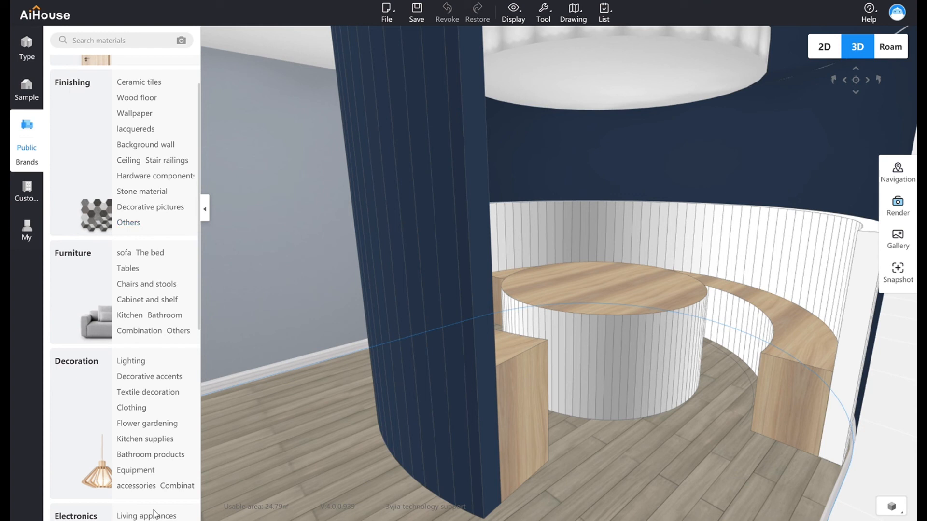
click(131, 362)
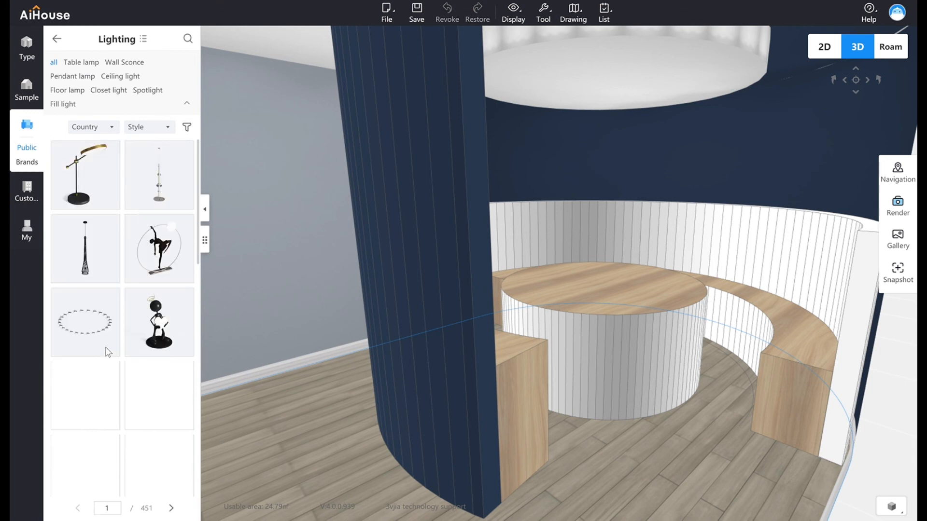
click(73, 77)
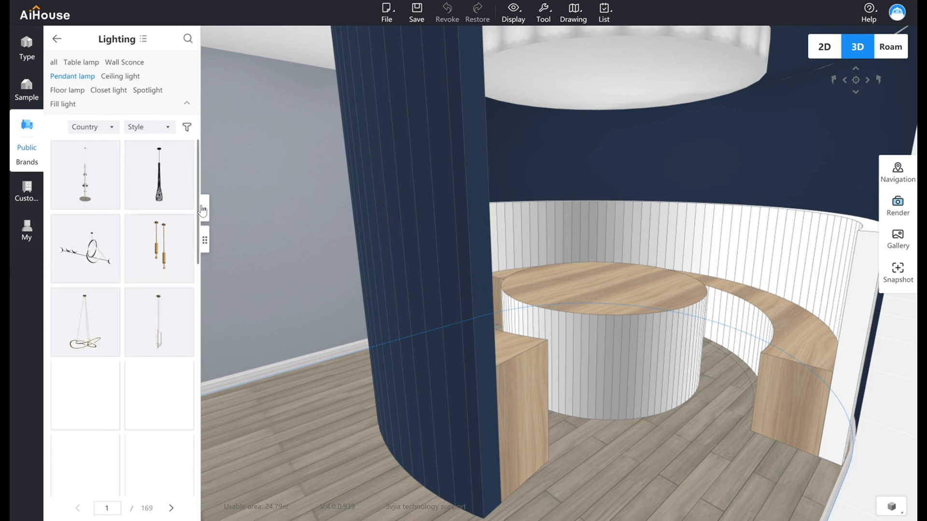
drag(199, 208, 205, 285)
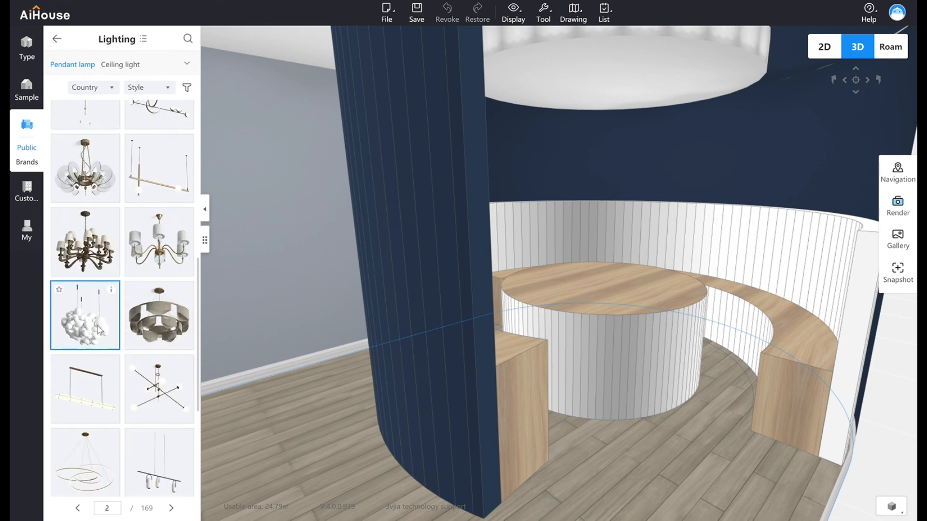
Place the white bubble-cluster pendant lamp under the circular ceiling and position it above the round table.
drag(83, 331, 596, 198)
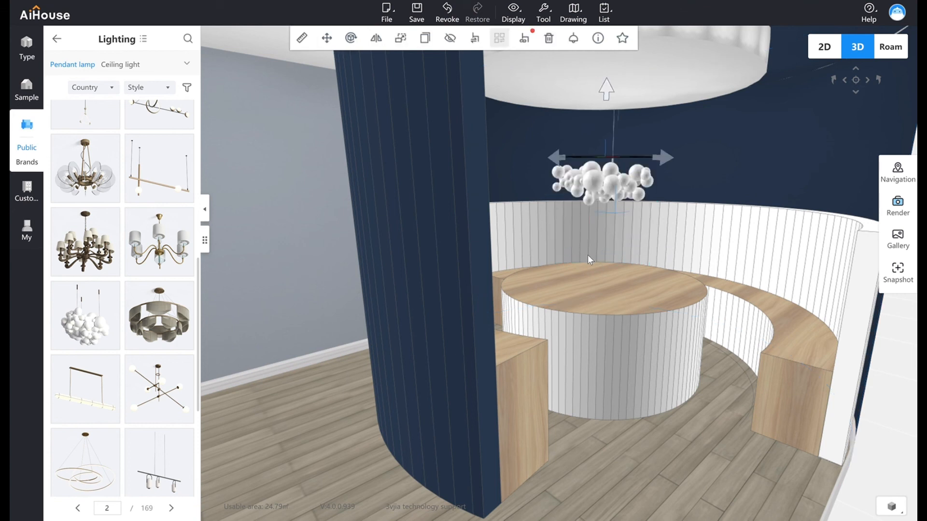
drag(560, 161, 588, 171)
drag(575, 230, 569, 241)
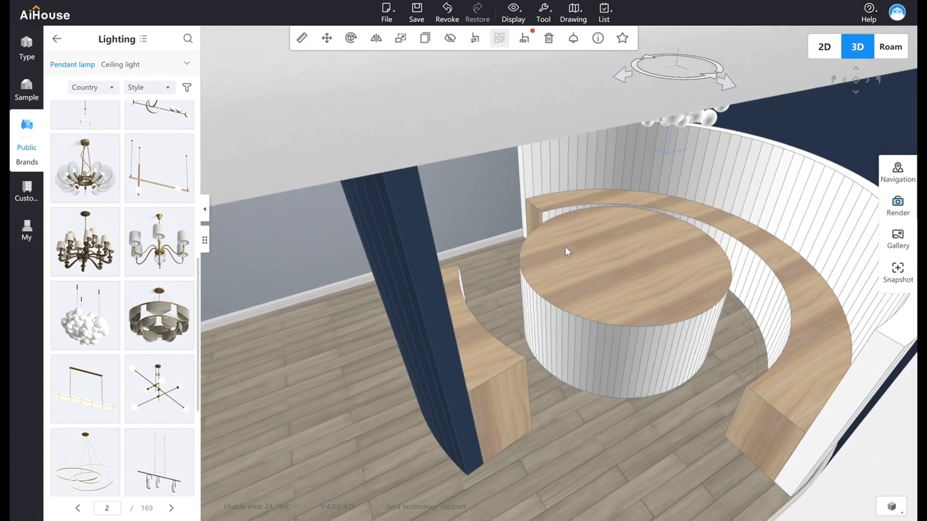
drag(678, 84, 679, 86)
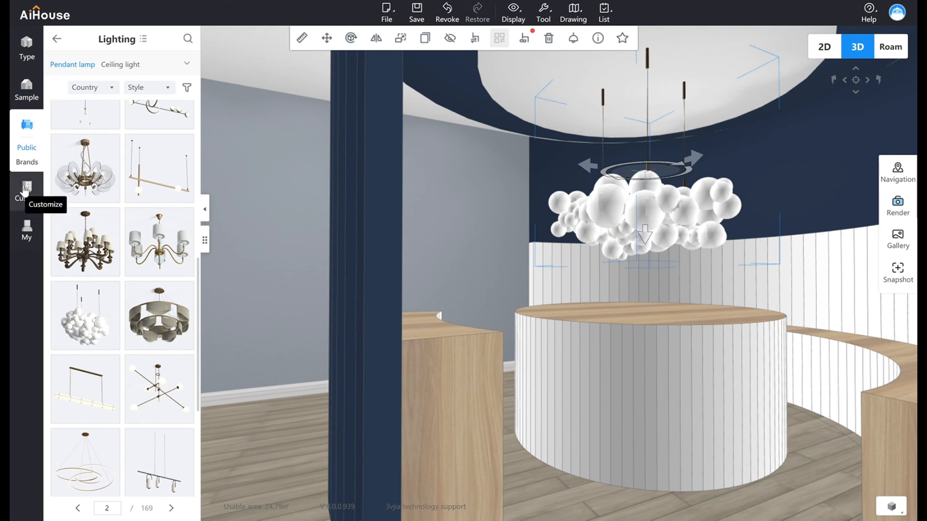
Open the favorite products and apply the brushed gold texture to one front strip of the round table's base.
click(27, 230)
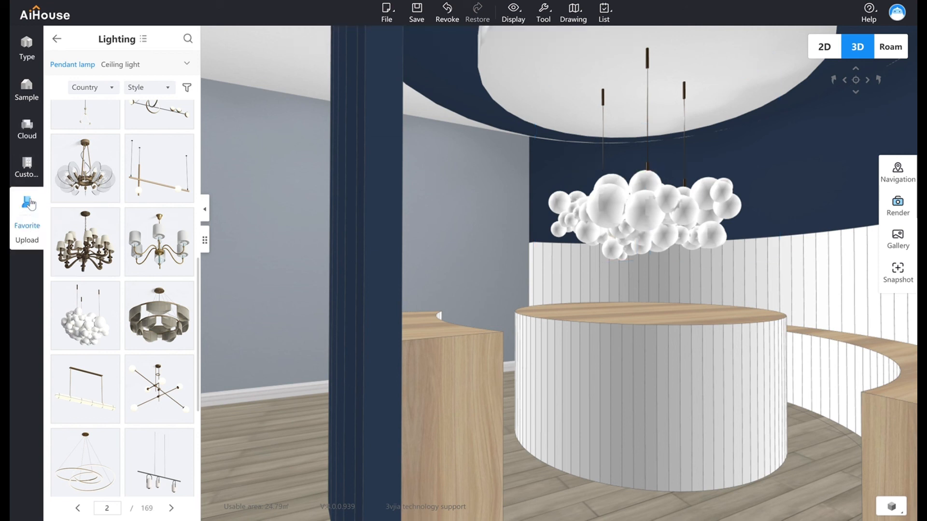
click(29, 204)
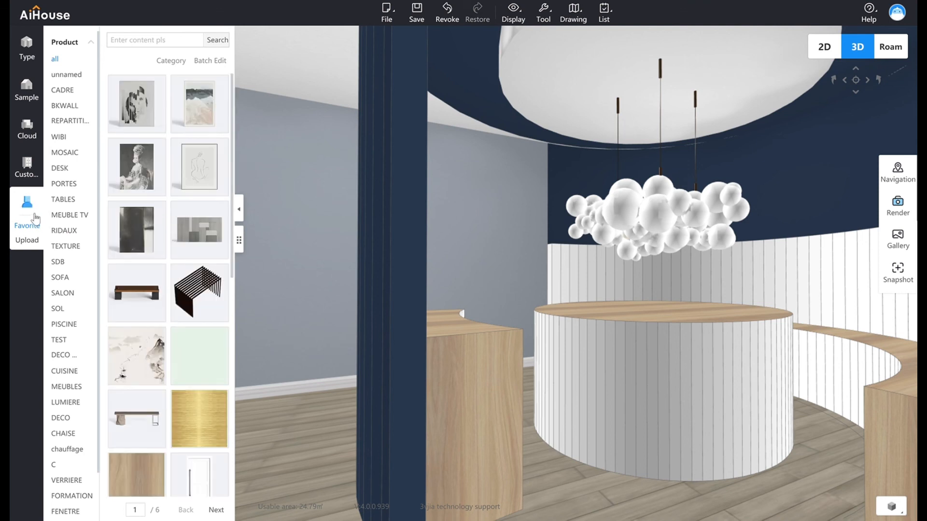
drag(484, 413, 197, 419)
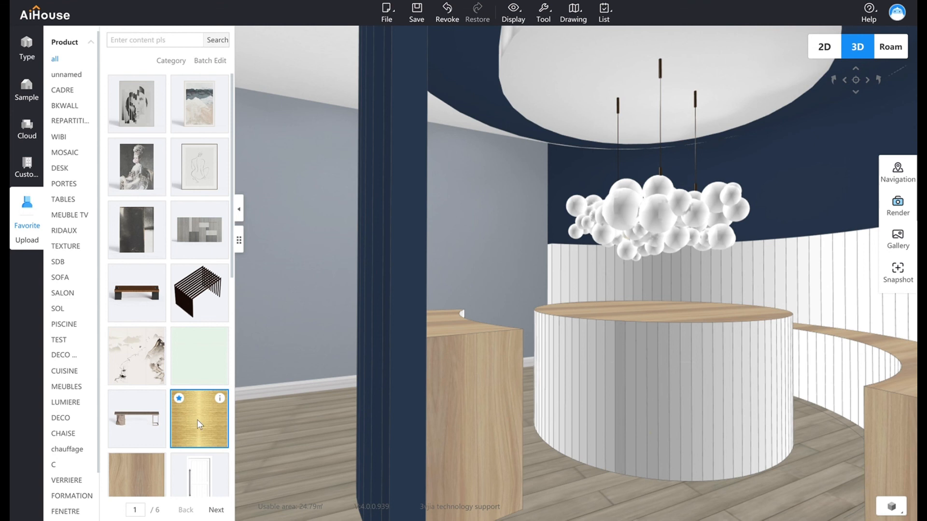
click(615, 424)
drag(196, 416, 628, 433)
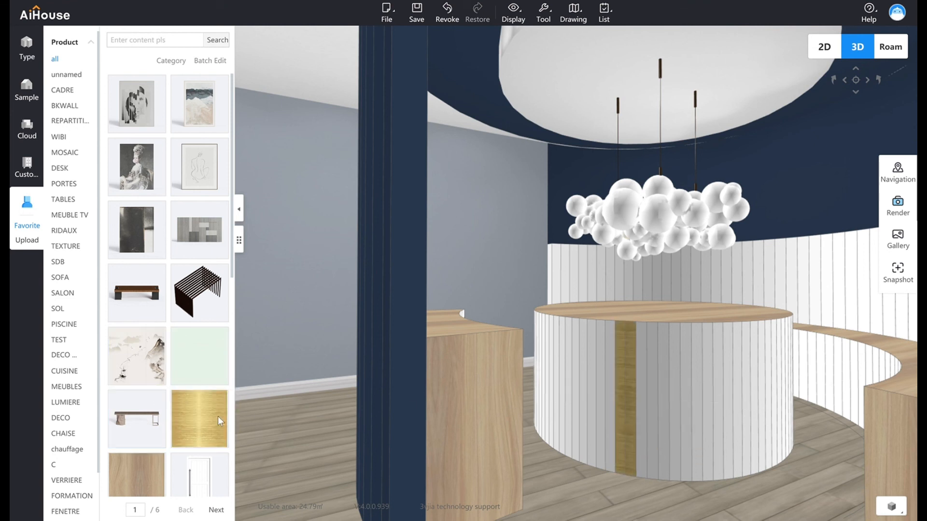
Apply the brushed gold texture strip by strip to the neighbouring facets on both sides of the table base's gold strip.
drag(181, 415, 652, 434)
drag(195, 418, 603, 425)
drag(213, 431, 595, 422)
drag(533, 400, 574, 408)
drag(214, 411, 608, 404)
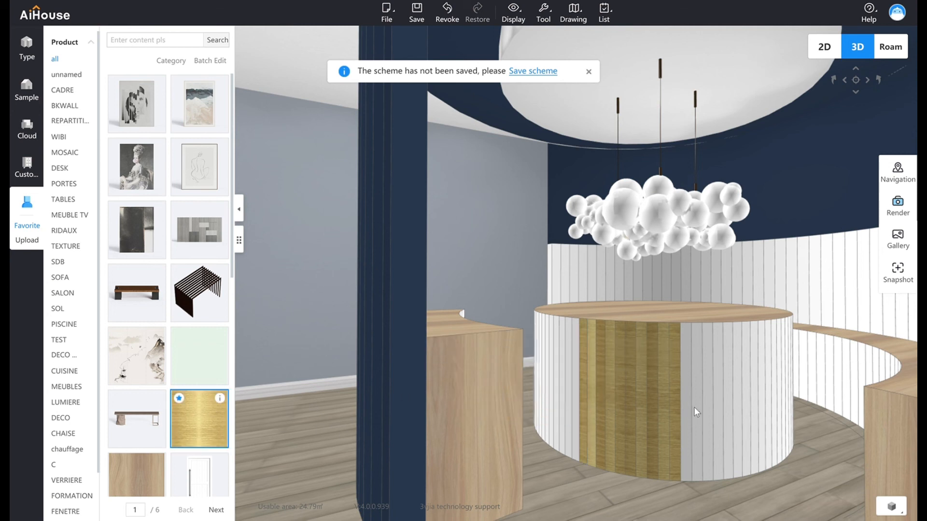
drag(207, 414, 573, 405)
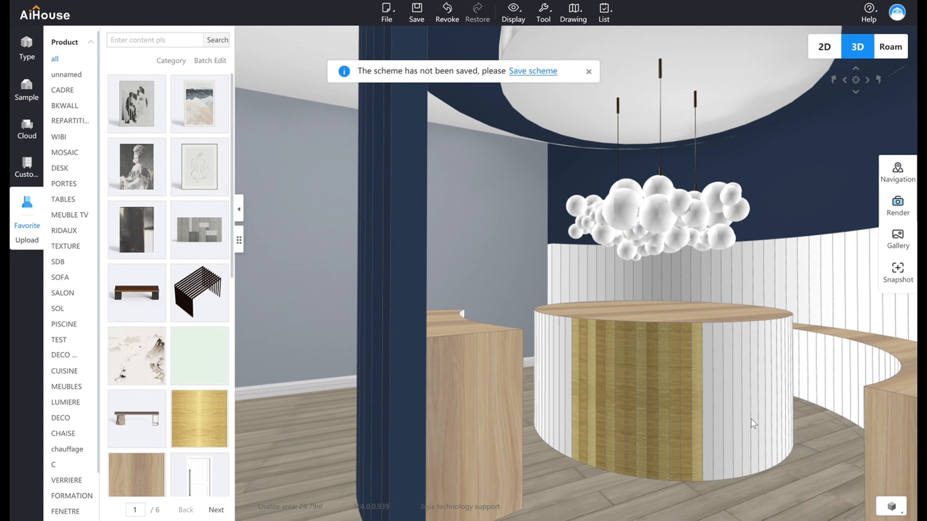
drag(199, 421, 569, 414)
drag(195, 421, 708, 437)
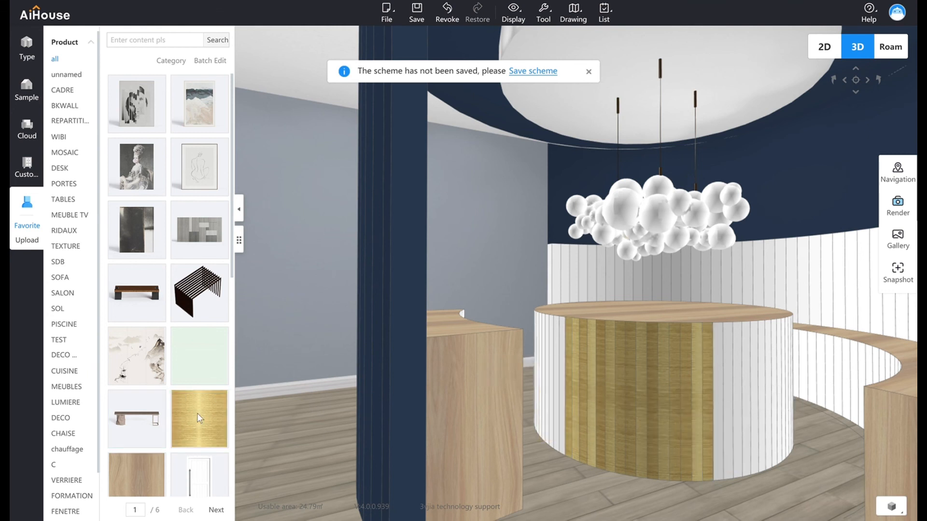
click(719, 412)
drag(188, 419, 563, 388)
drag(187, 423, 676, 406)
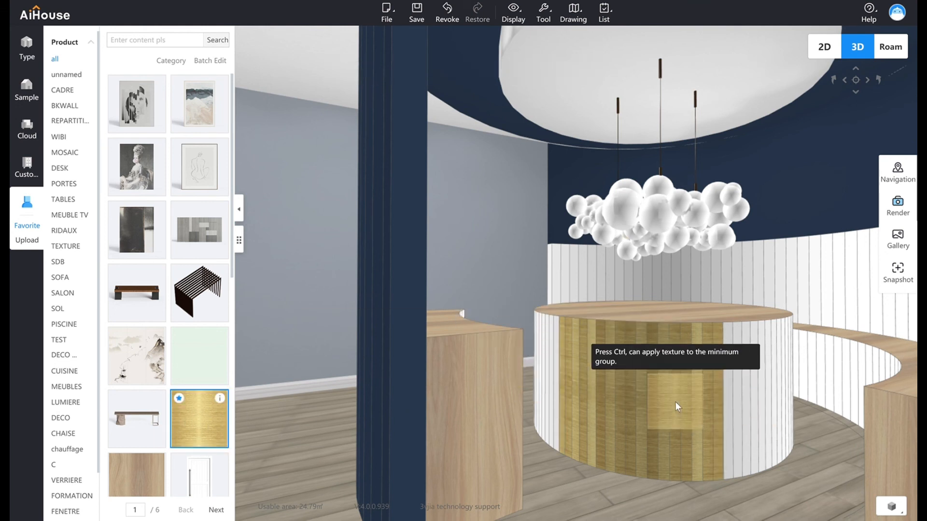